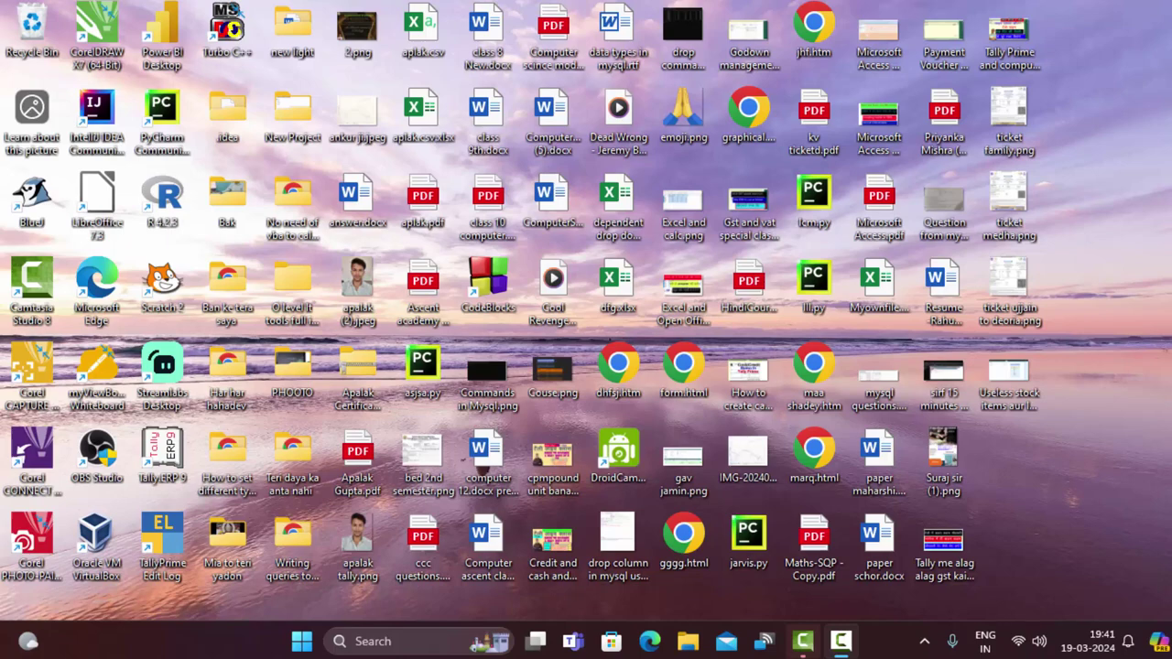
# Launch Microsoft Access by searching 'access' from the Start menu
pyautogui.rightClick(1168, 119)
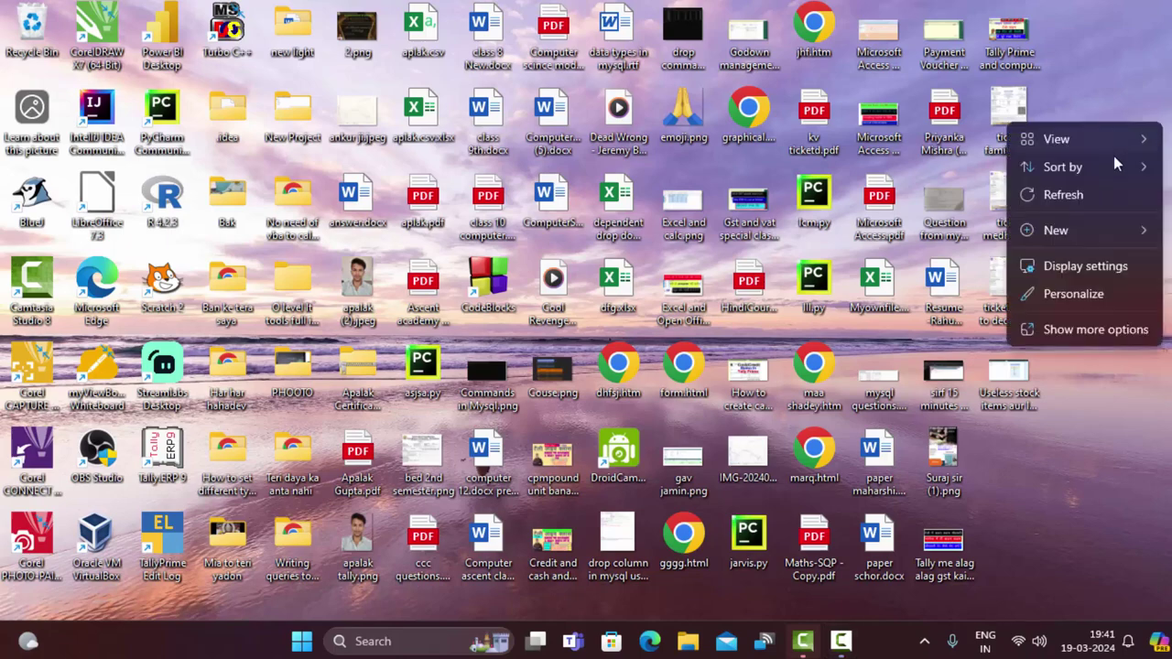
pyautogui.click(1086, 191)
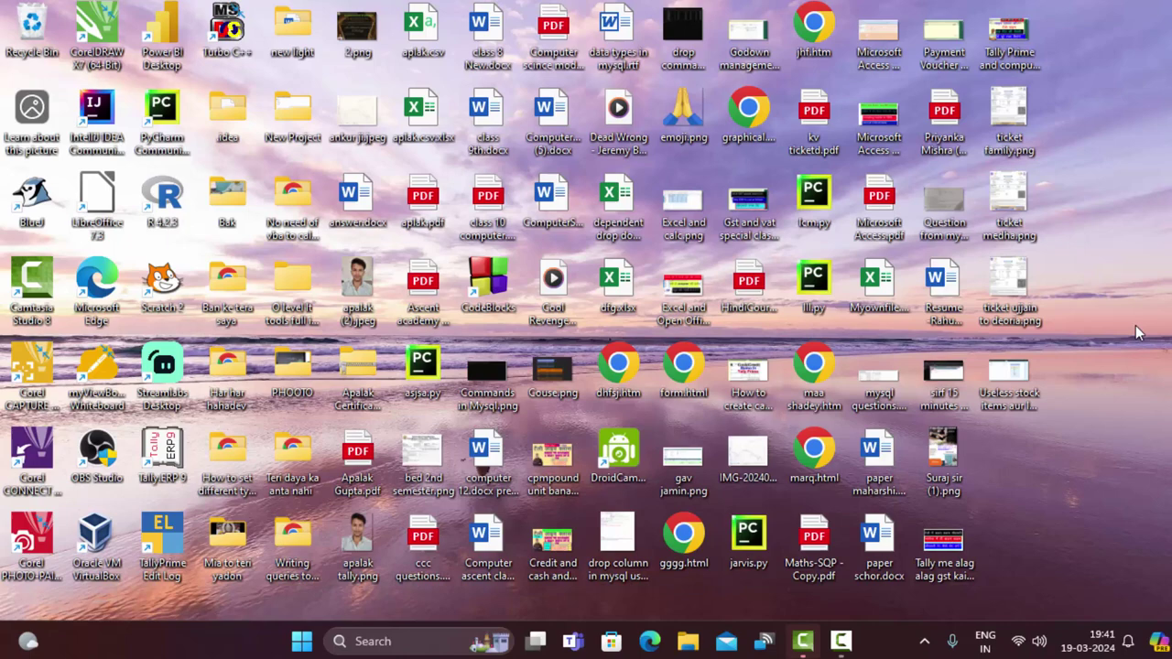
pyautogui.click(301, 641)
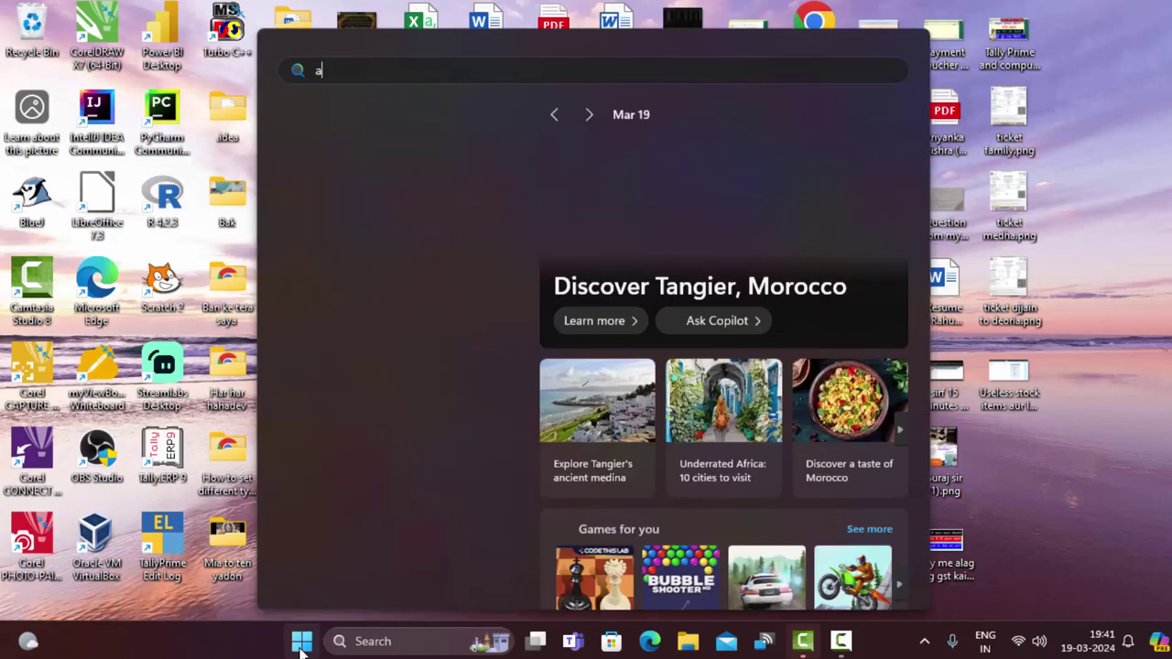
pyautogui.write('access')
pyautogui.click(450, 196)
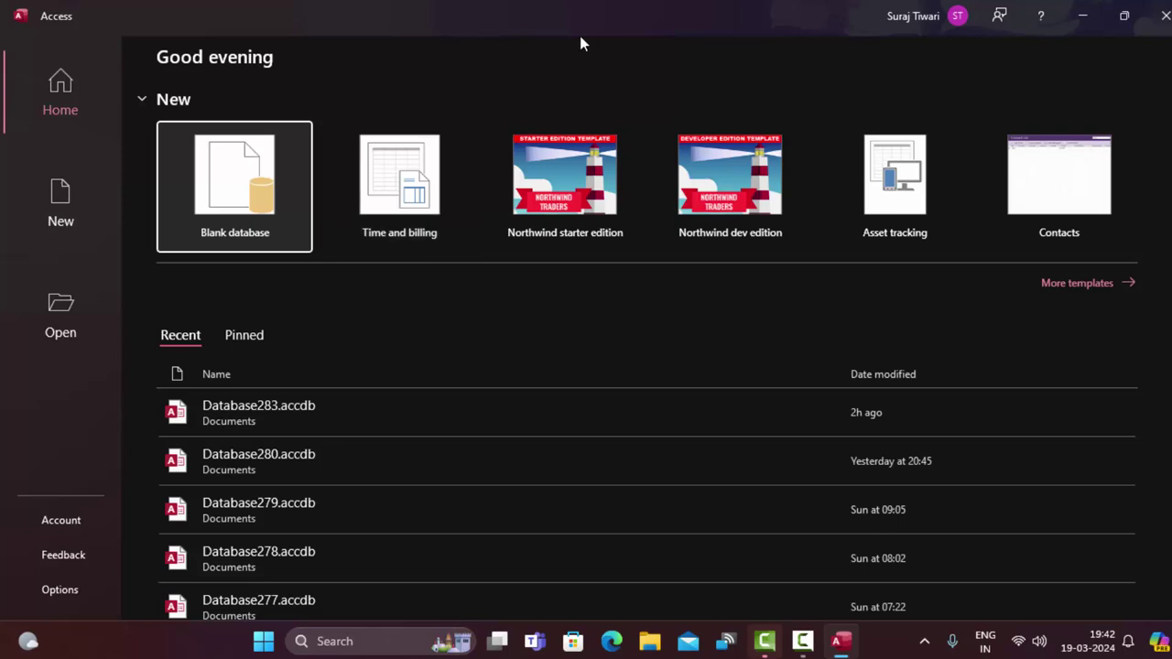
# Create the blank database Database284 and close its default Table1
pyautogui.click(240, 174)
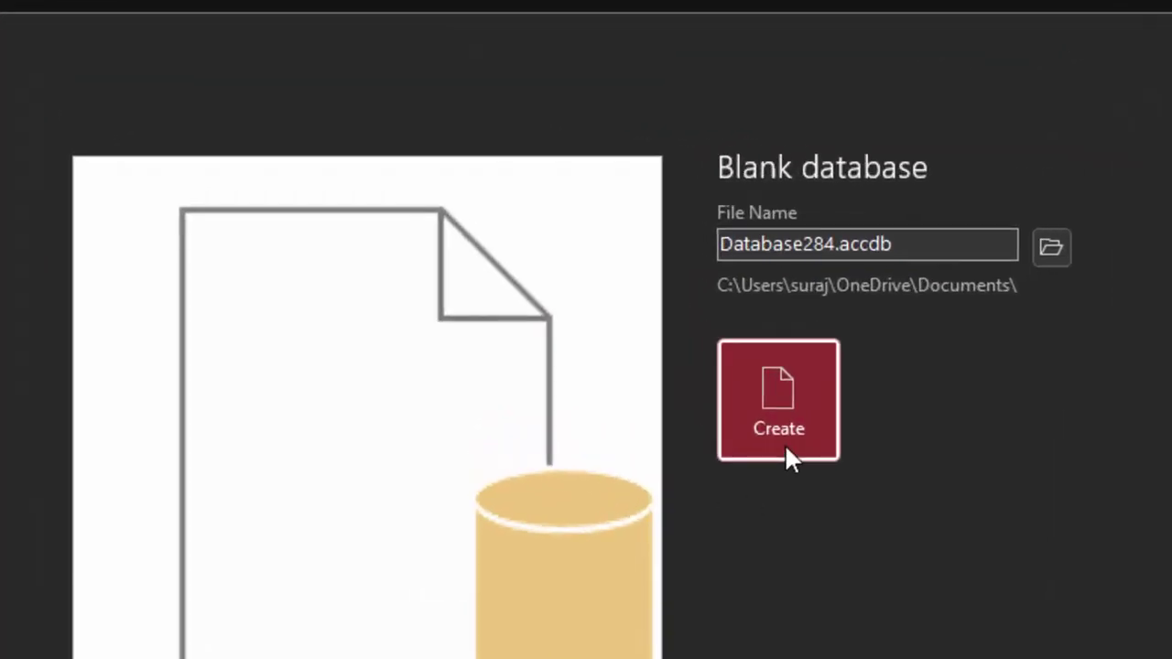
pyautogui.click(785, 427)
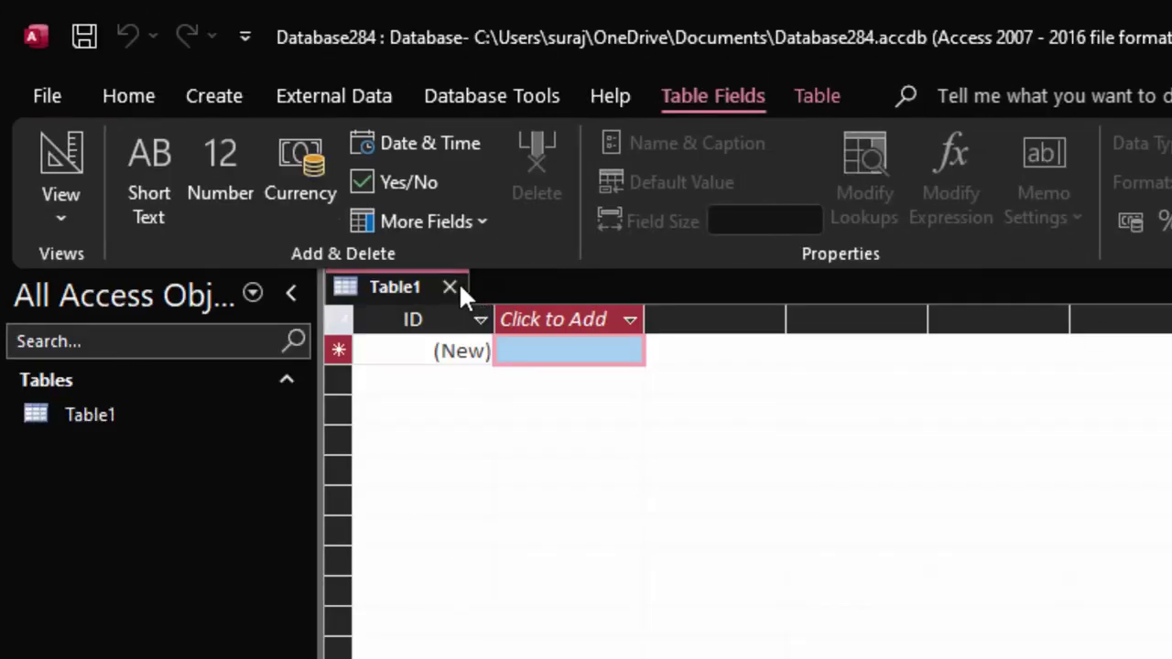
pyautogui.click(453, 286)
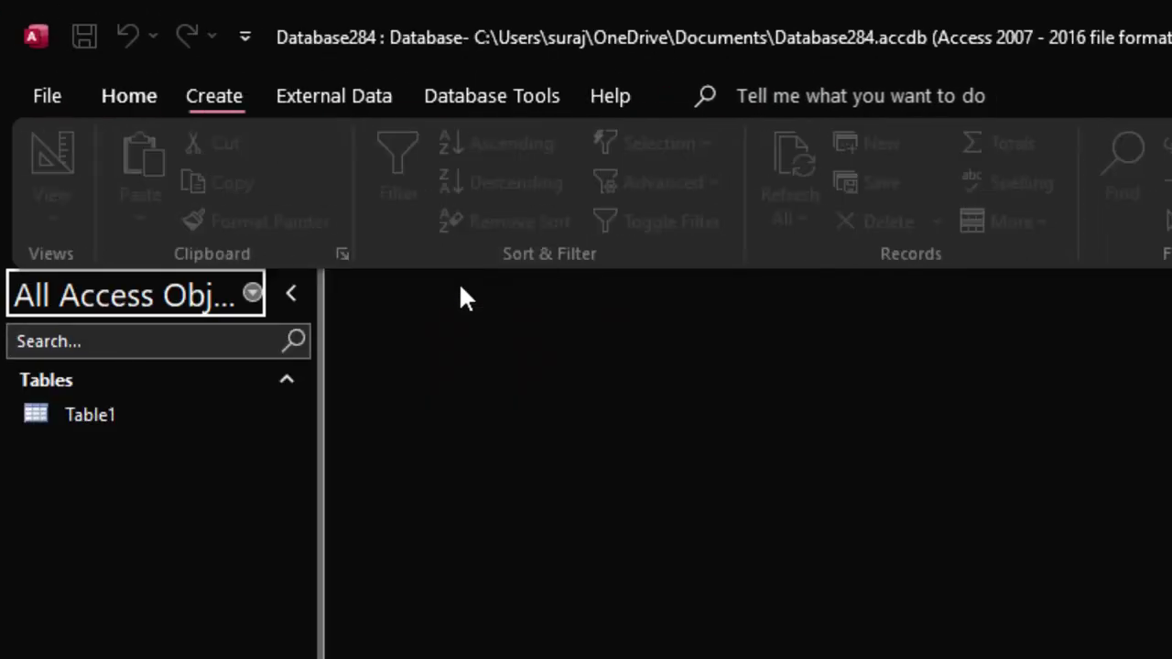
# Start a new Query Design query and switch it to SQL view
pyautogui.click(227, 86)
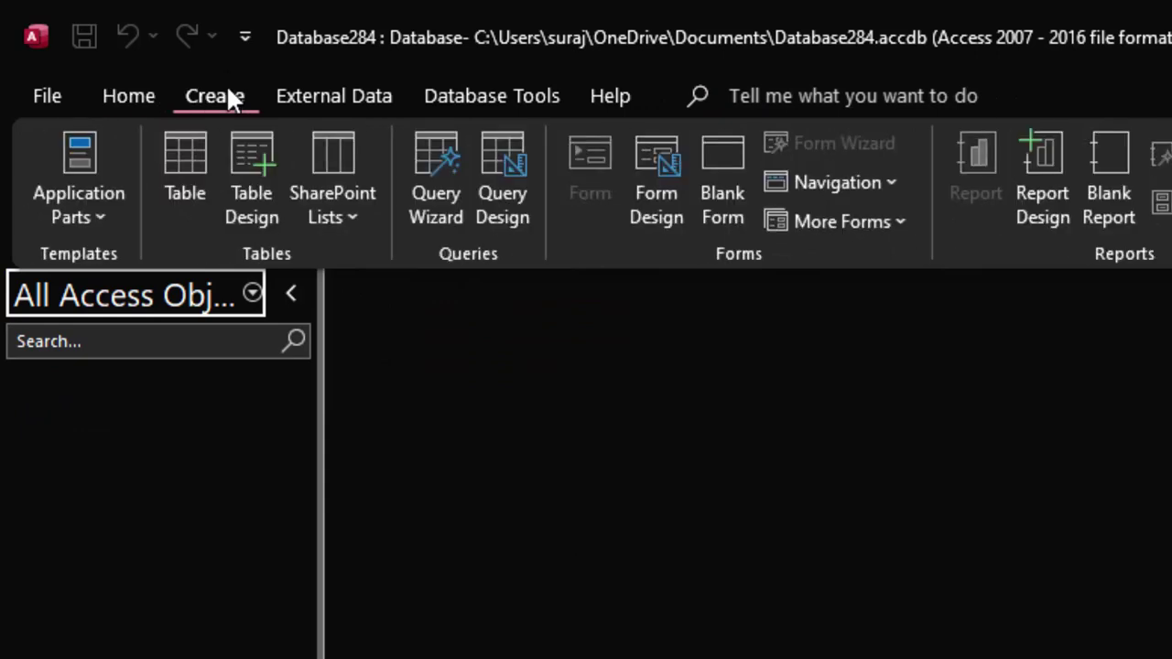
pyautogui.click(491, 156)
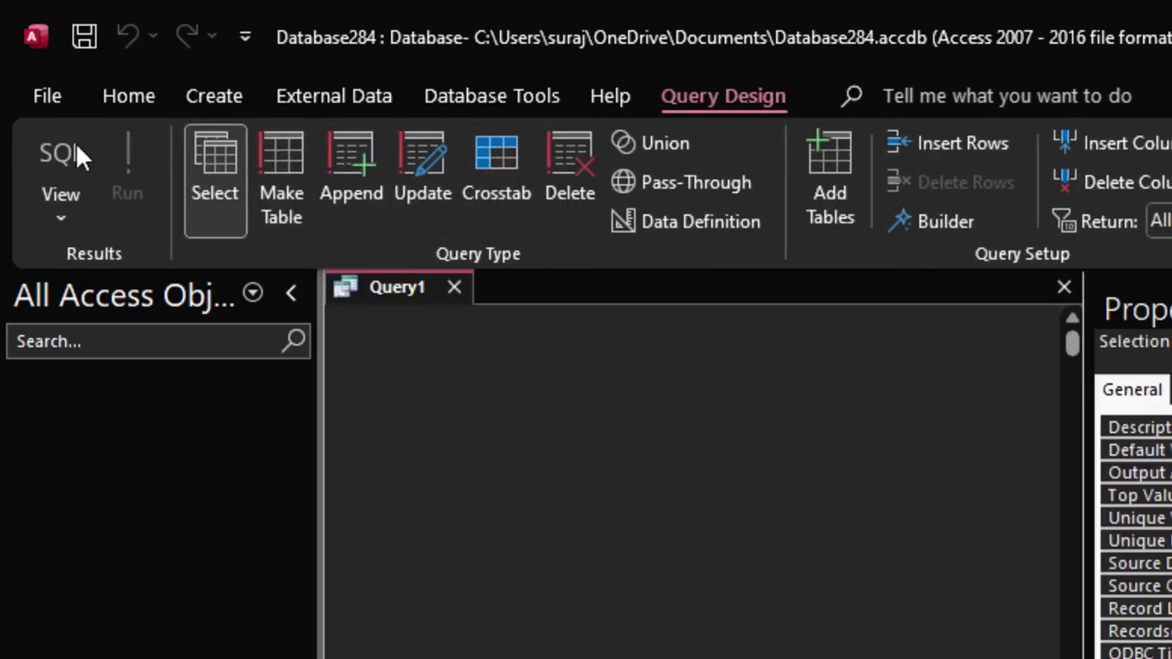
pyautogui.click(66, 154)
# Replace 'SELECT;' with 'create table ShopTable(Rroduct_id int not null primary key,'
pyautogui.click(421, 314)
pyautogui.moveTo(406, 316); pyautogui.dragTo(329, 318)
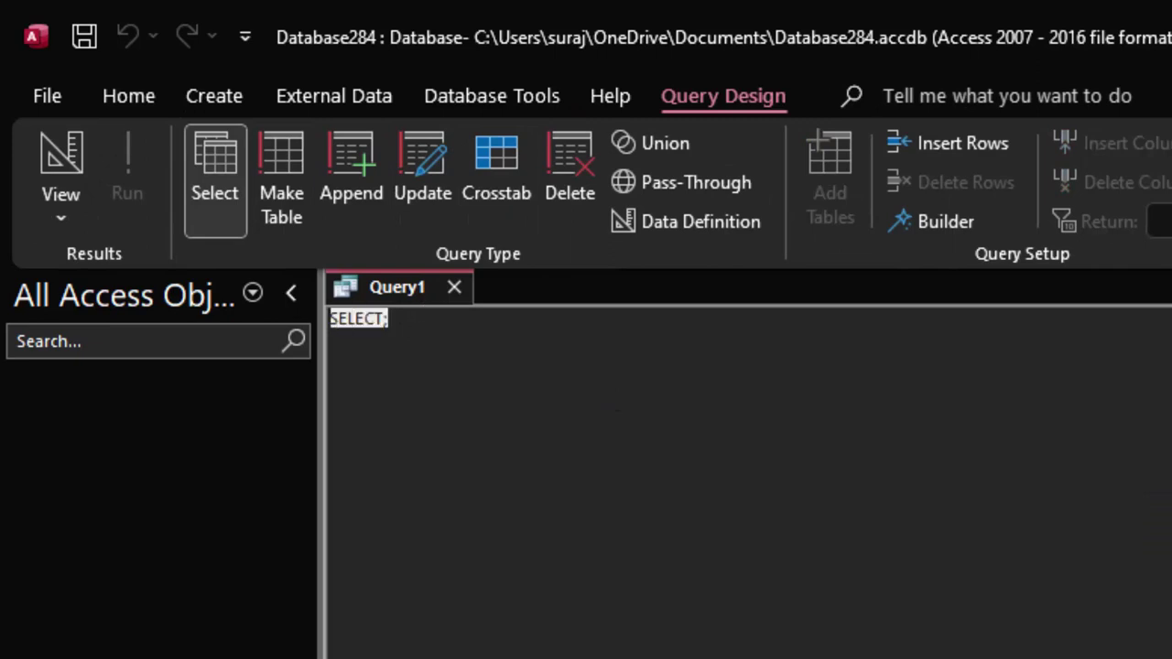
pyautogui.press('Delete')
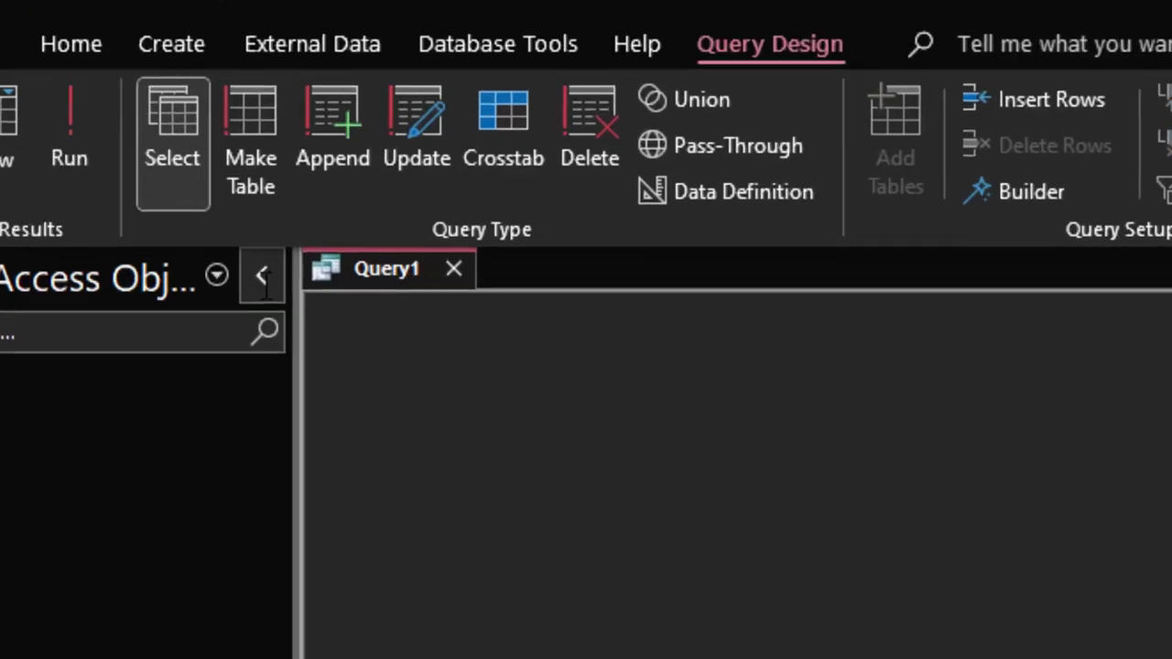
pyautogui.write('create ')
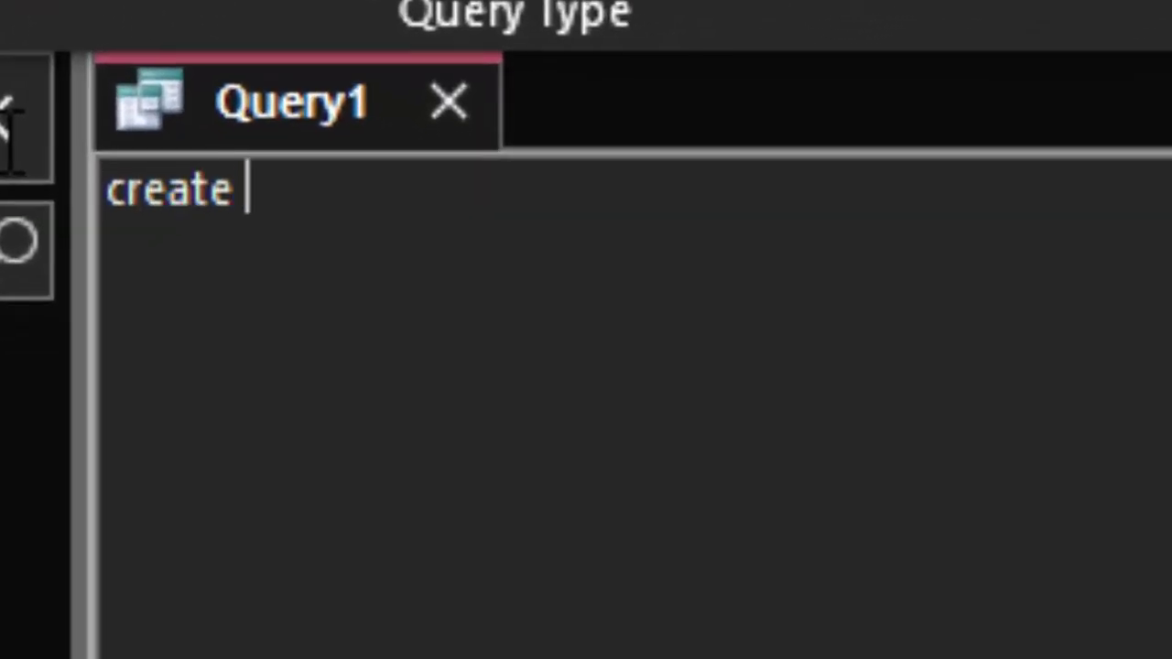
pyautogui.write('table ')
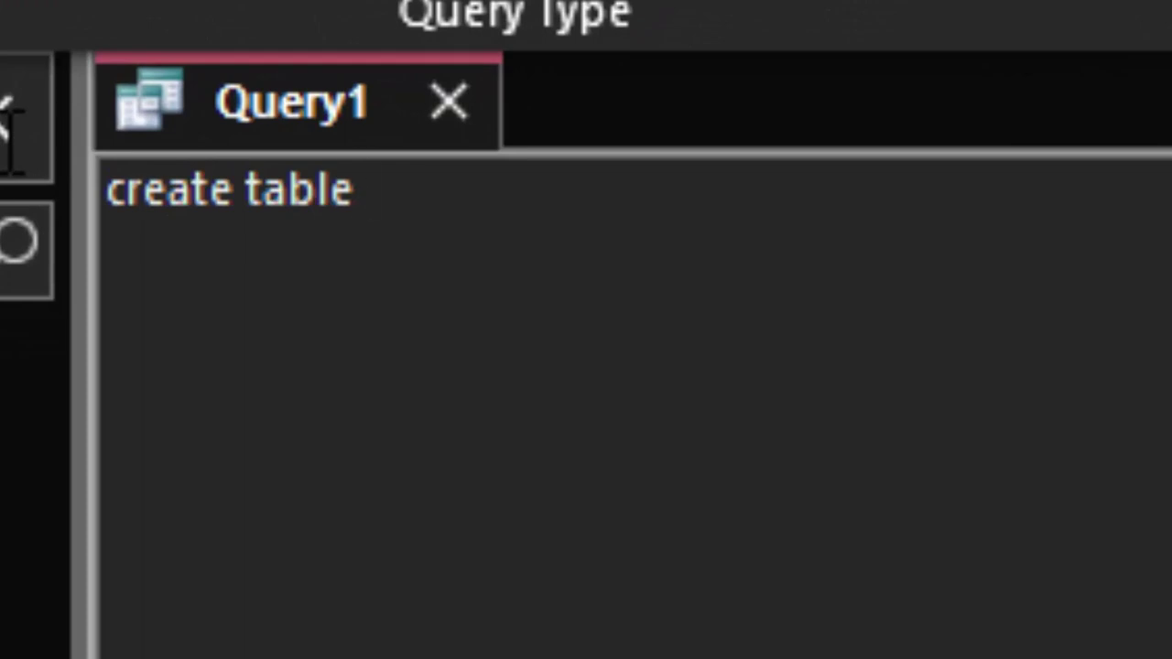
pyautogui.write('Shop')
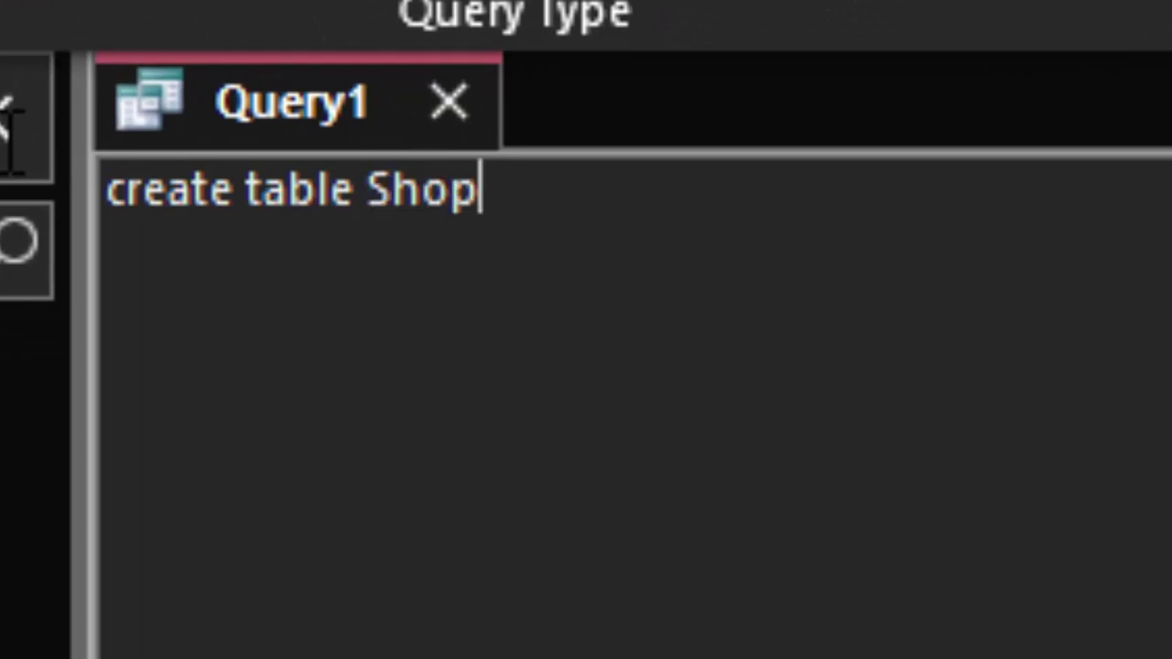
pyautogui.write('T')
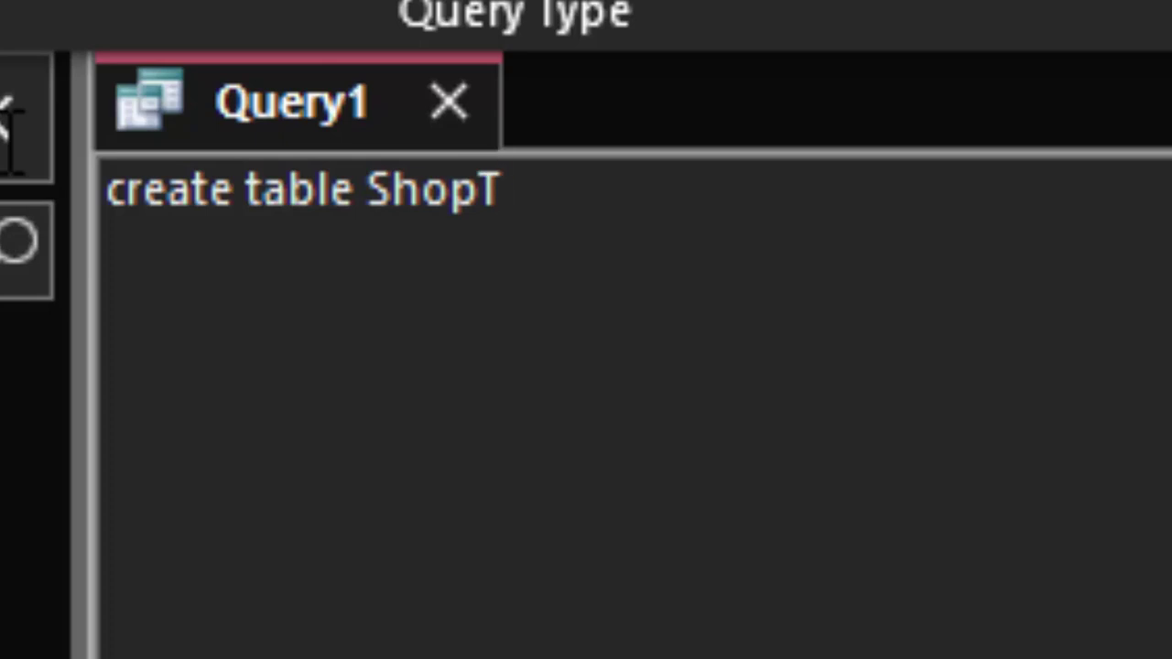
pyautogui.write('able')
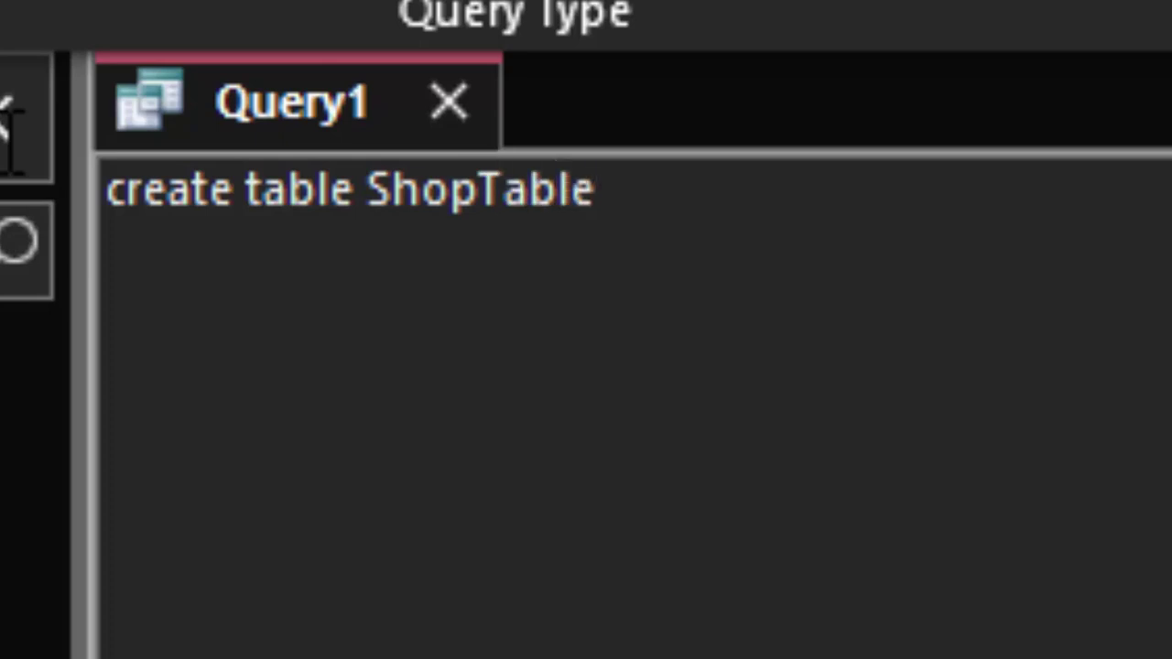
pyautogui.write('(')
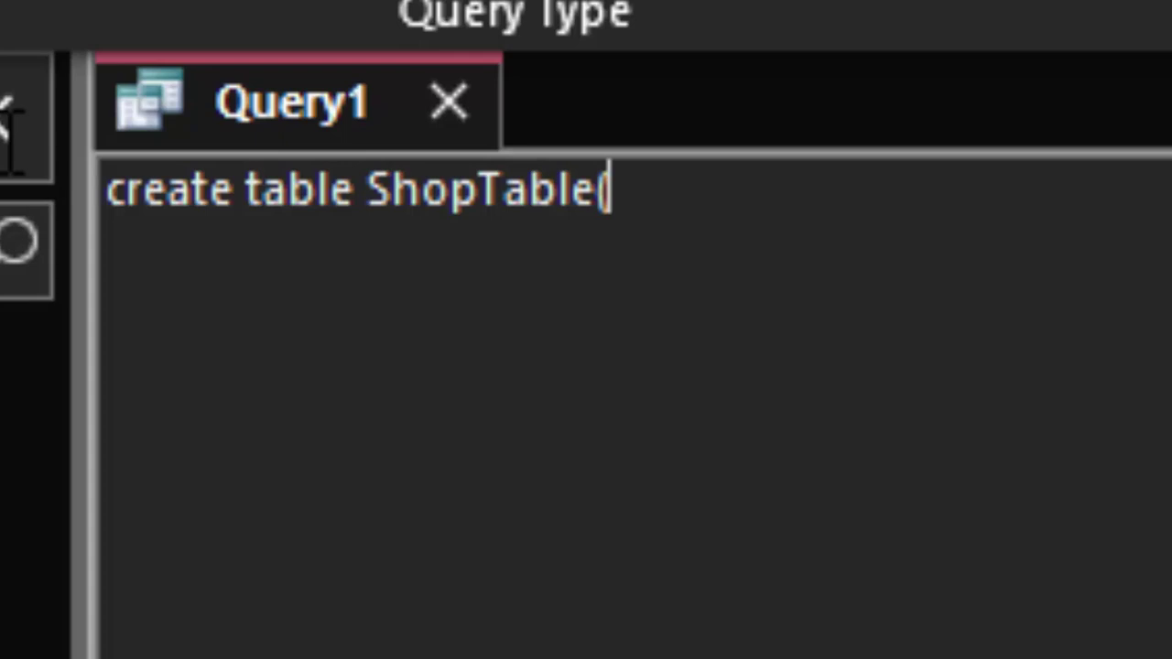
pyautogui.write('R')
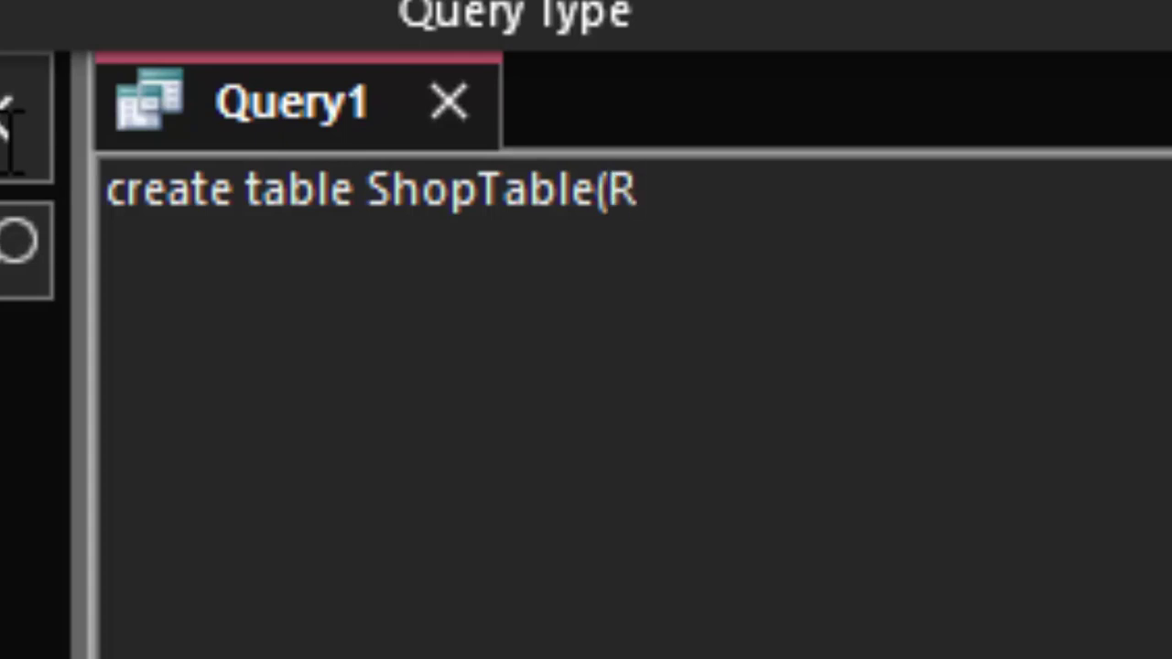
pyautogui.write('roduct')
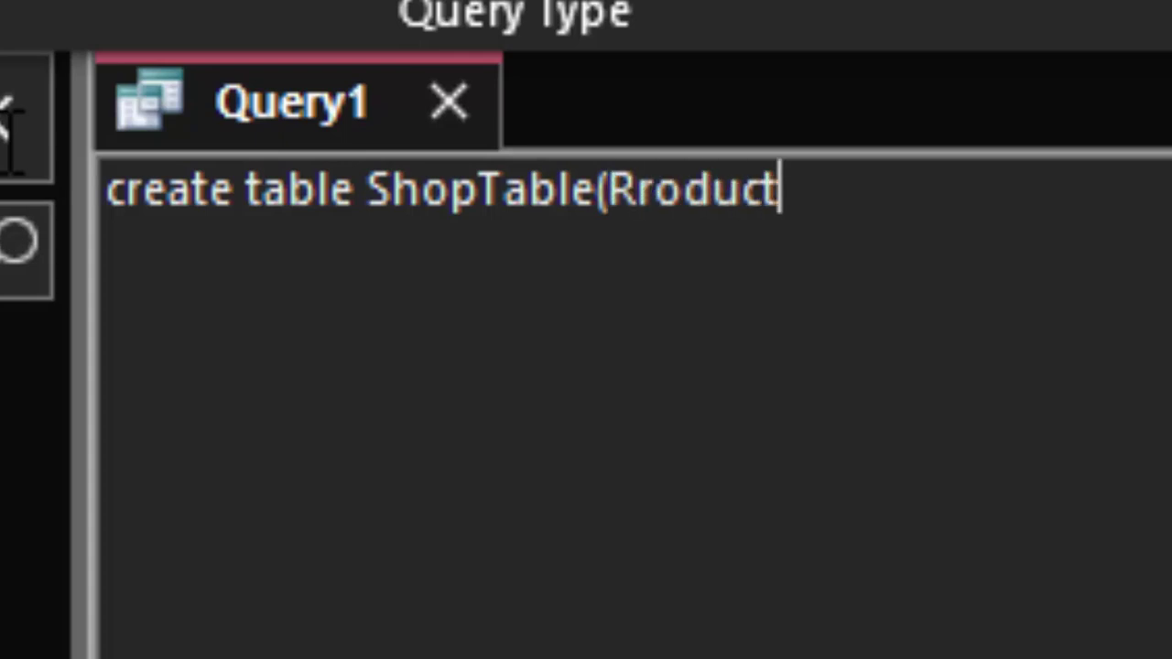
pyautogui.write('_id')
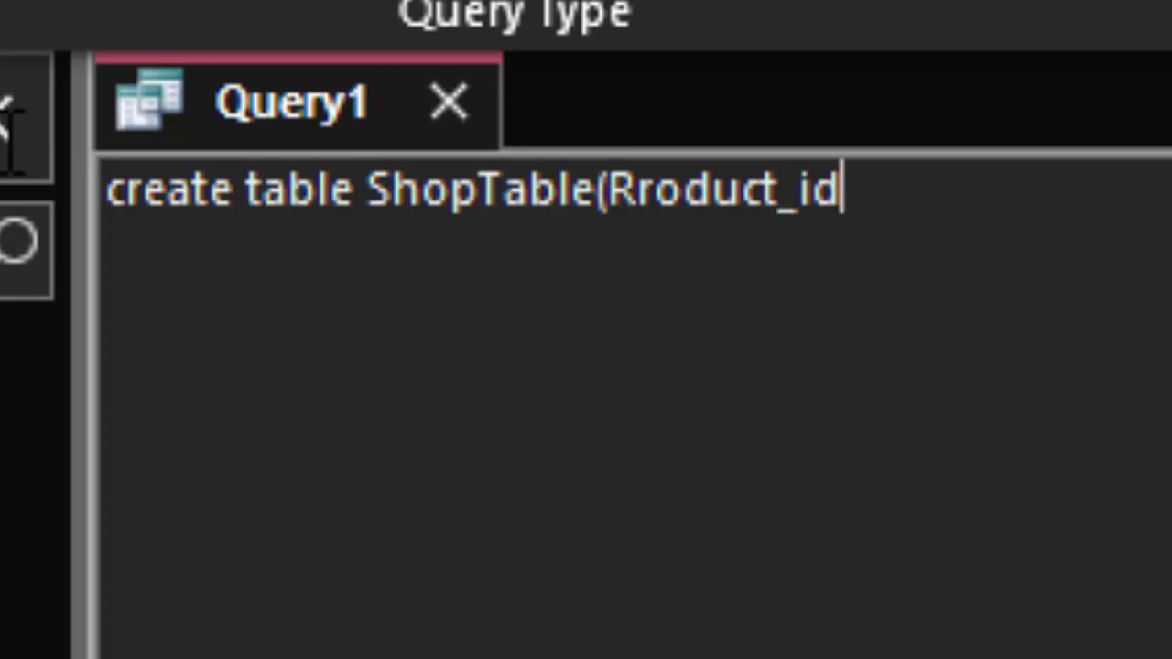
pyautogui.write(' in')
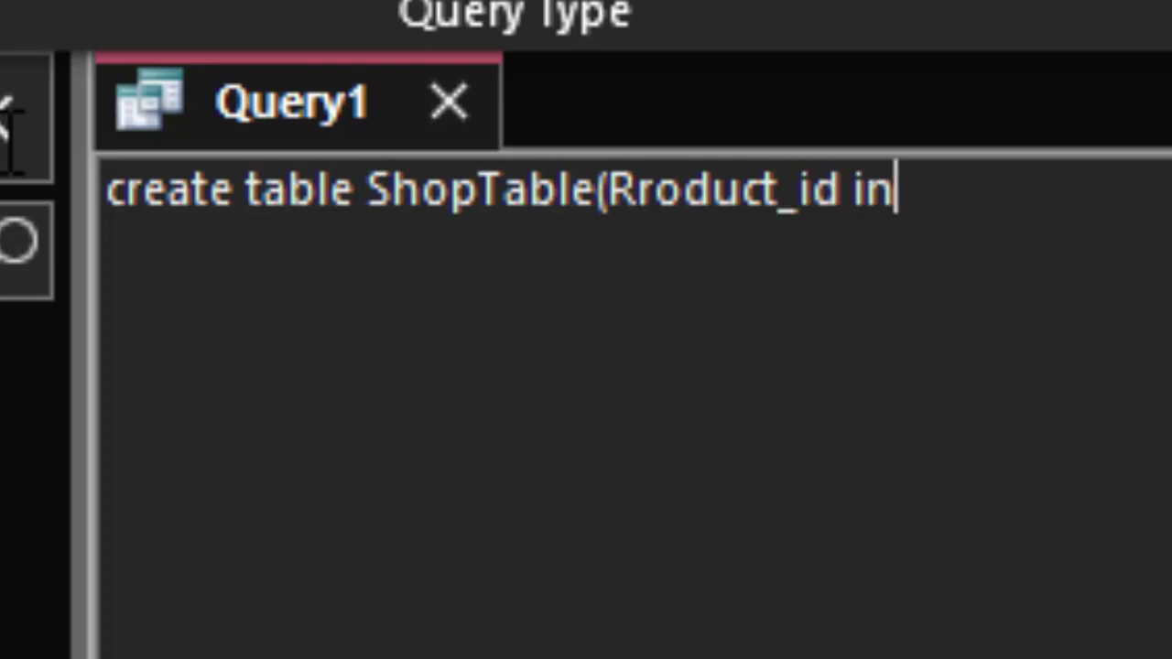
pyautogui.write('t not ')
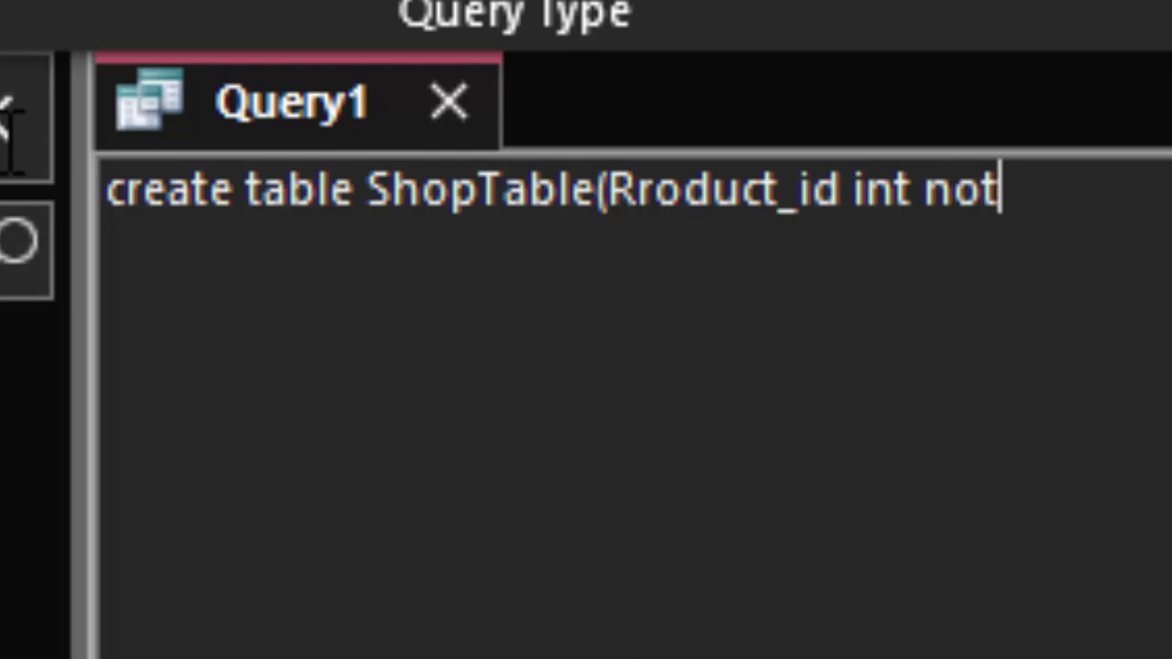
pyautogui.write('null ')
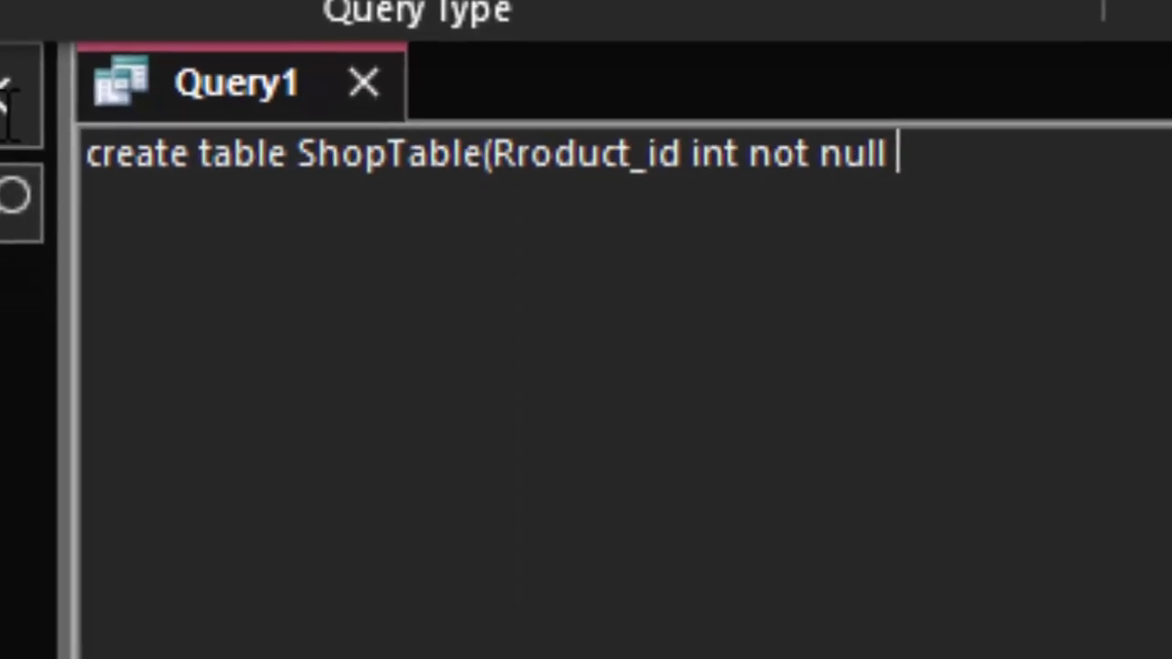
pyautogui.write('primary ')
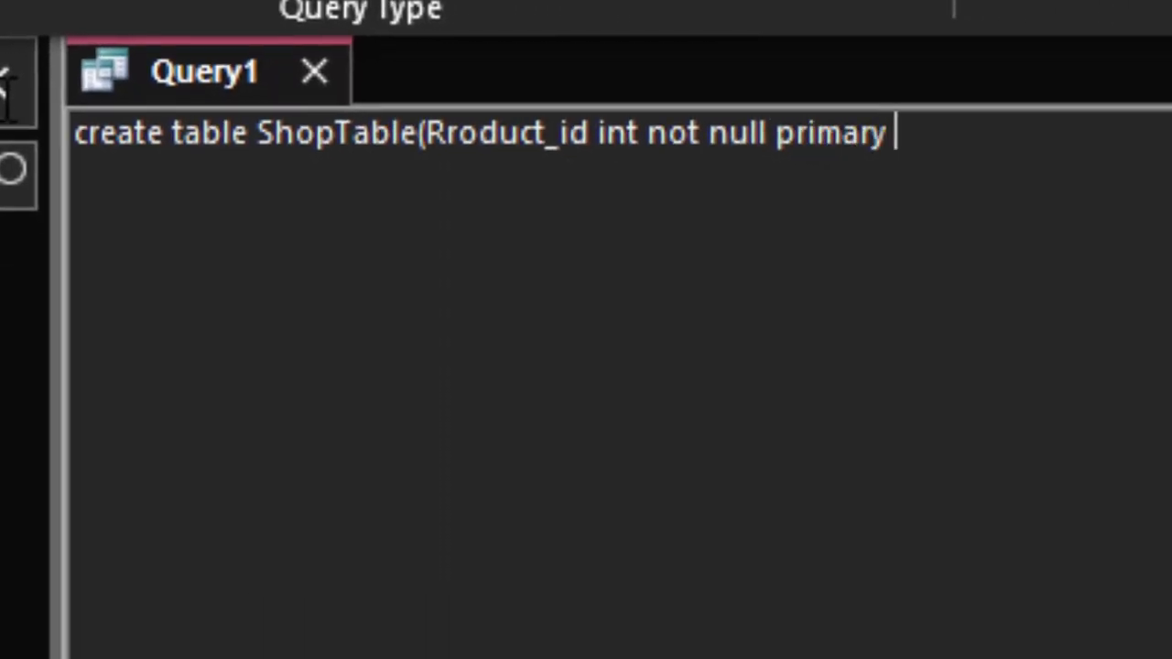
pyautogui.write('key')
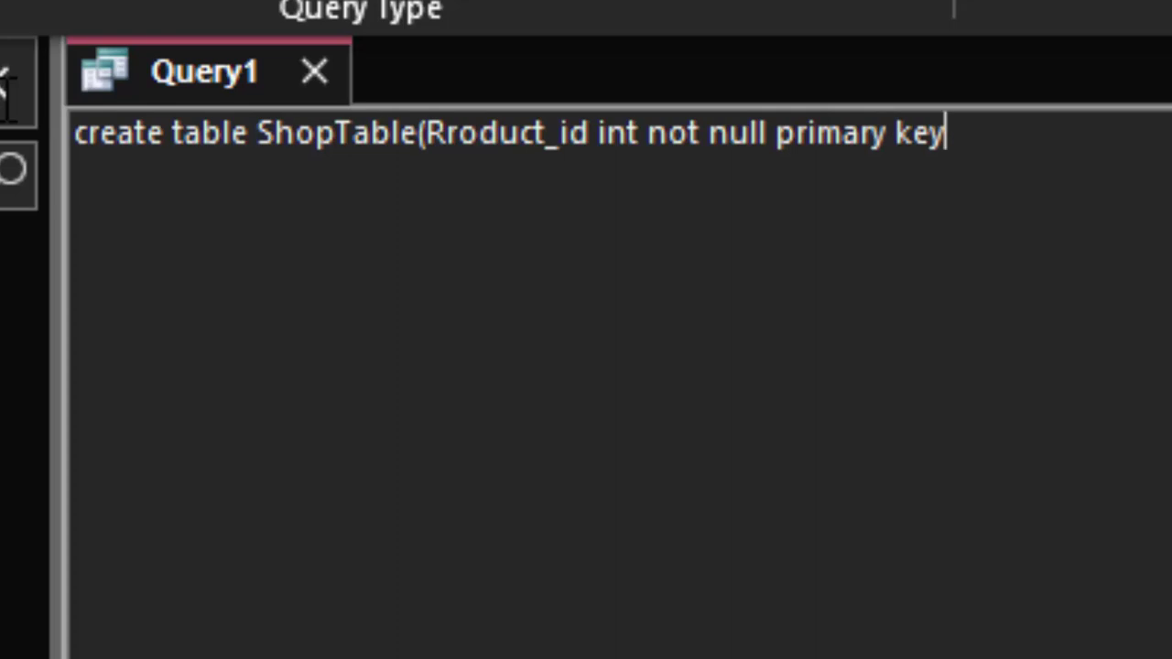
pyautogui.write(',')
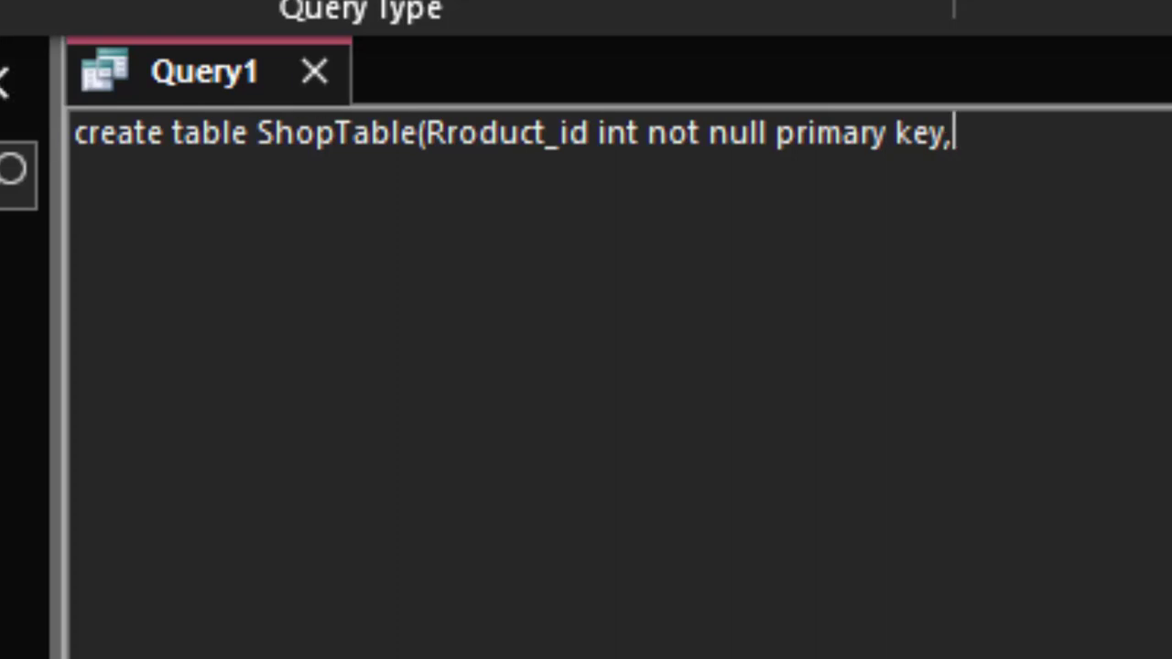
# Add 'Name_of_Product varchar(20),Customer_no int primary key);' to finish the ShopTable statement
pyautogui.write('Name')
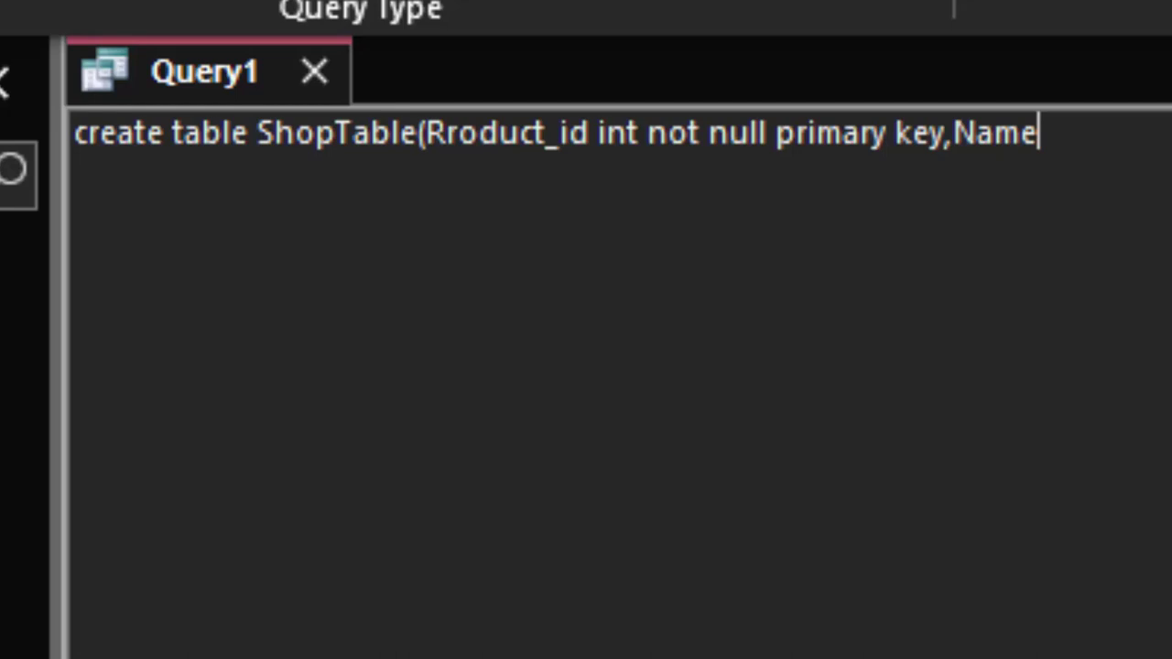
pyautogui.write('_')
pyautogui.write('of_s')
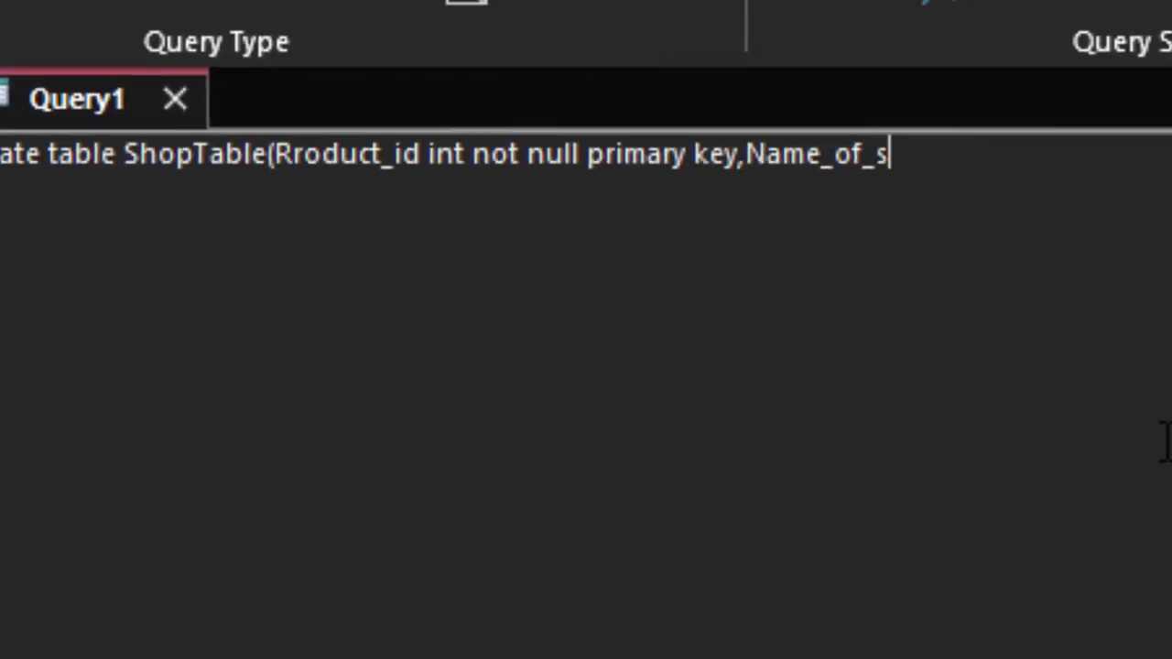
pyautogui.press('BackSpace')
pyautogui.write('Produc')
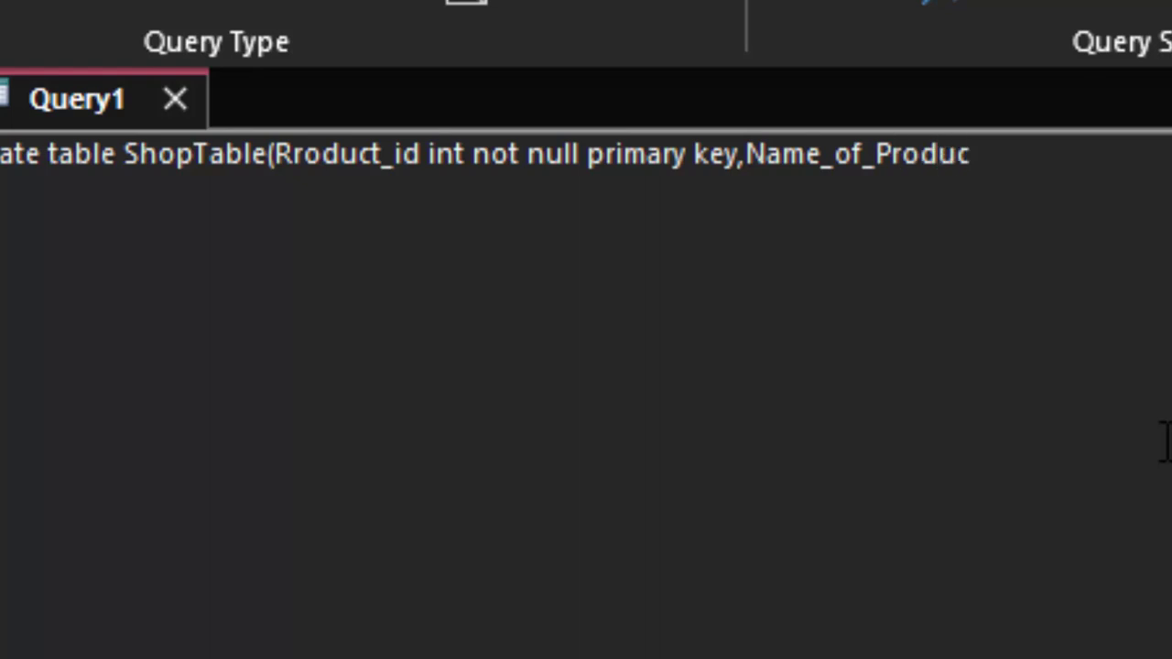
pyautogui.write('t ')
pyautogui.write('varchar(')
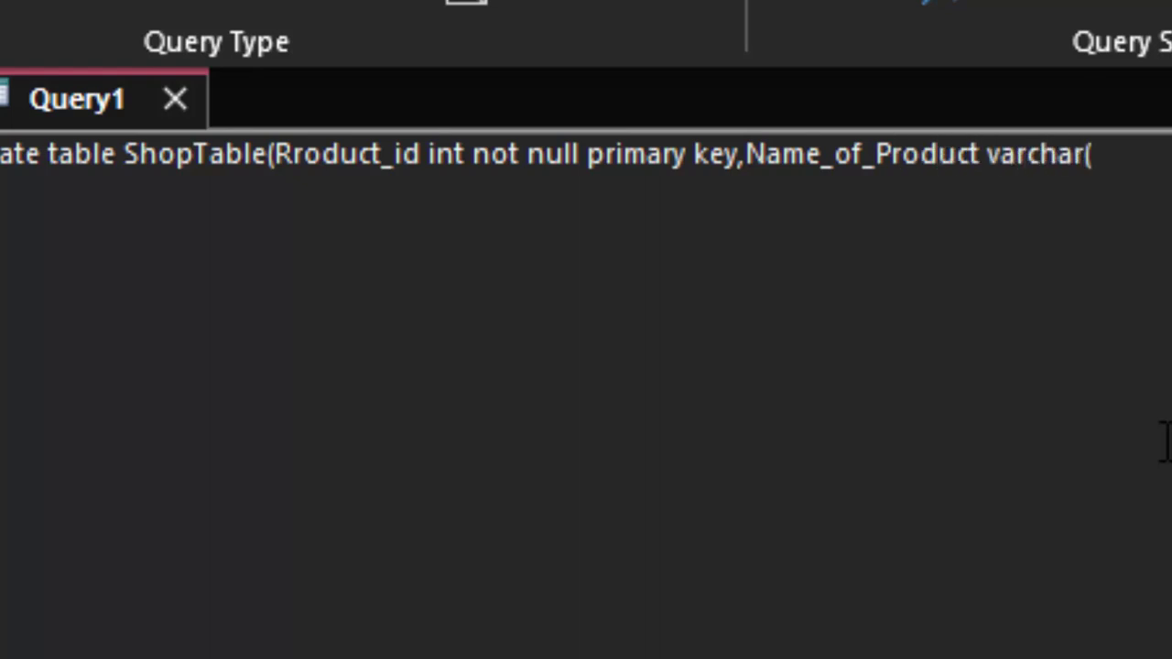
pyautogui.write('20)')
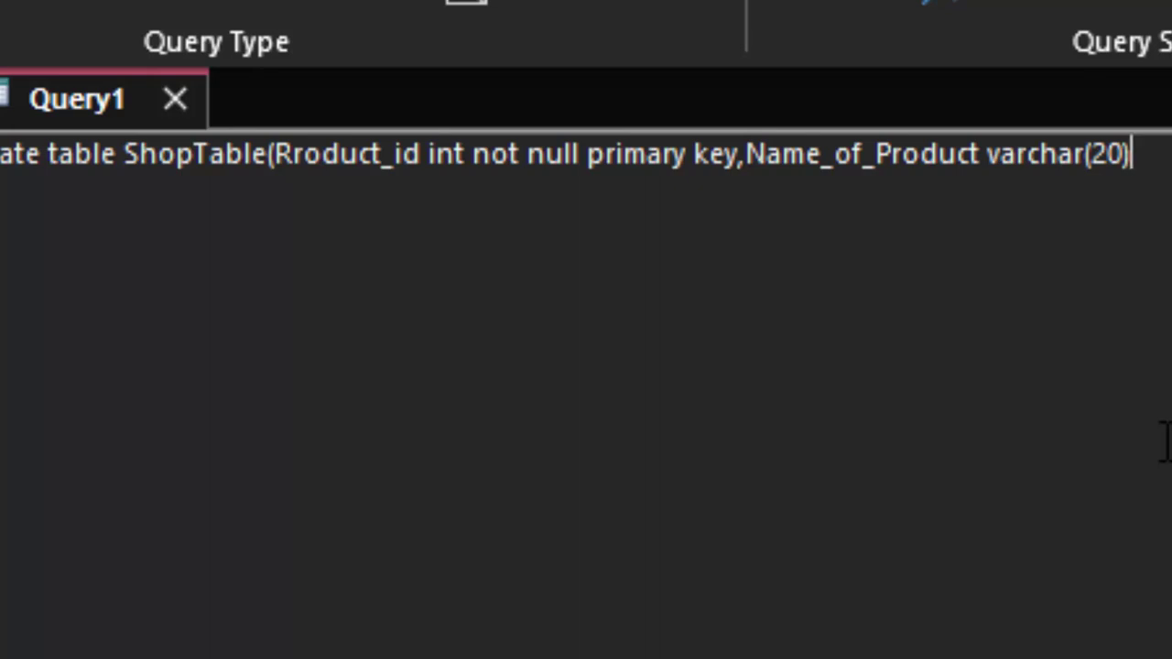
pyautogui.write(',Name_of_Product varchar(20),')
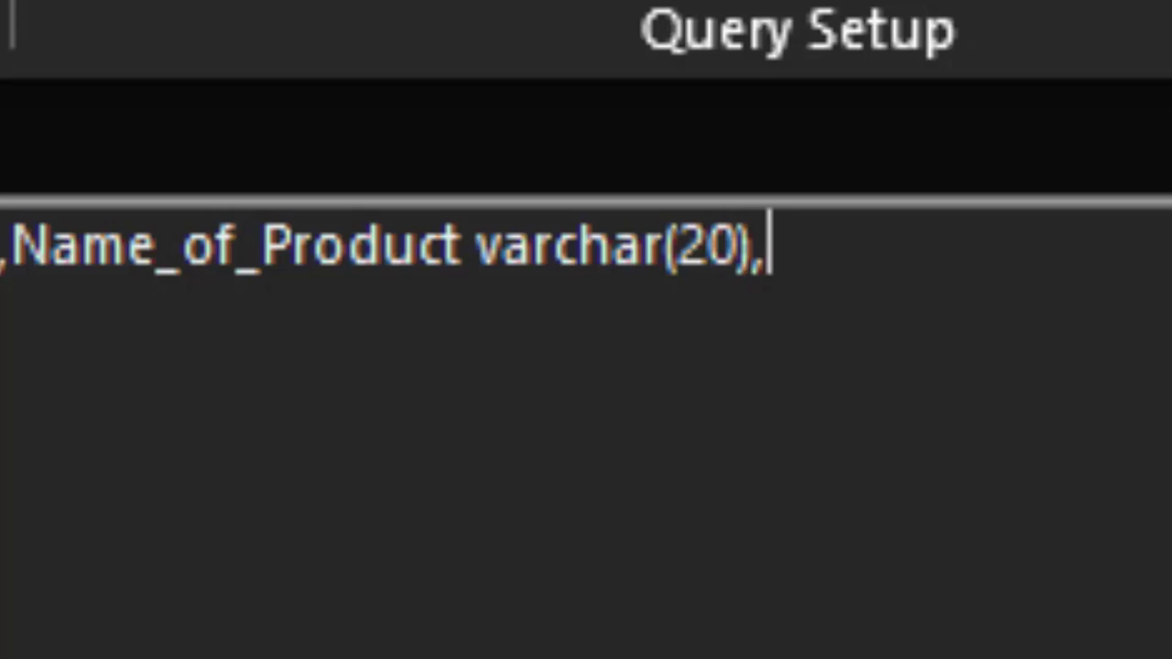
pyautogui.write('Cus')
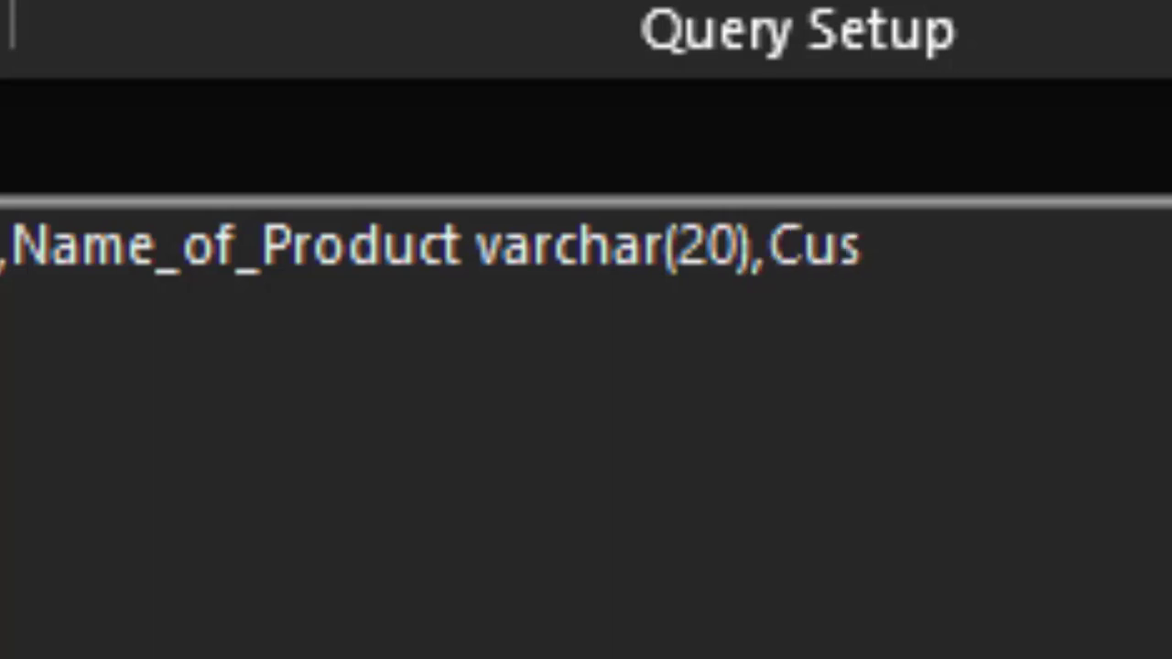
pyautogui.write('tomer_')
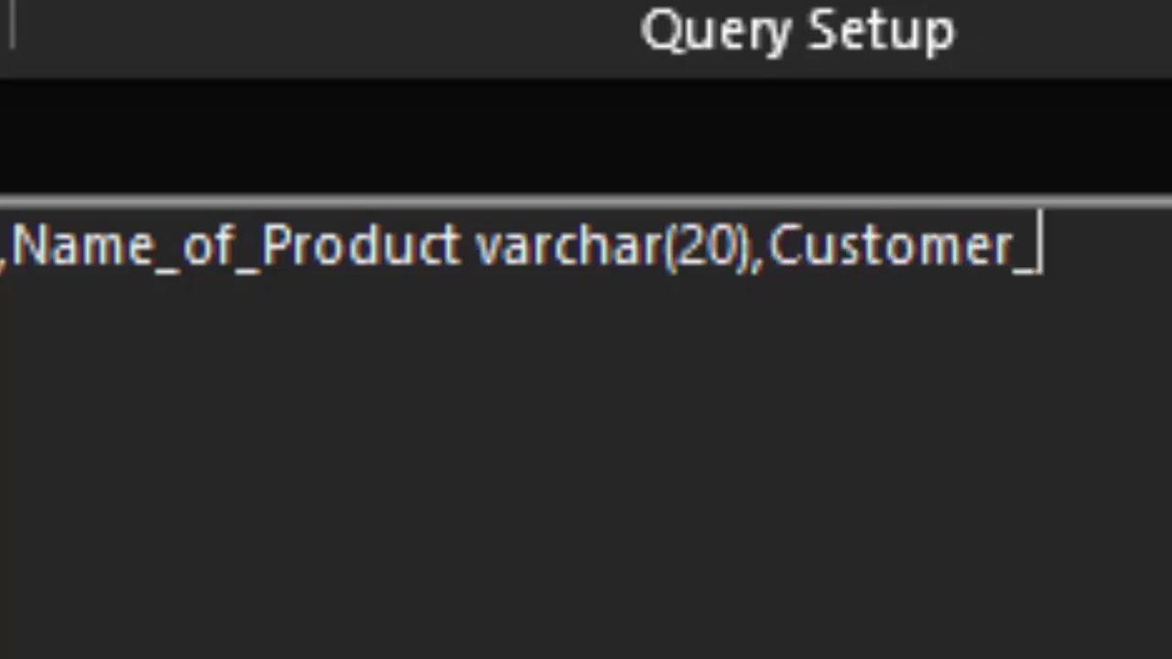
pyautogui.write('no i')
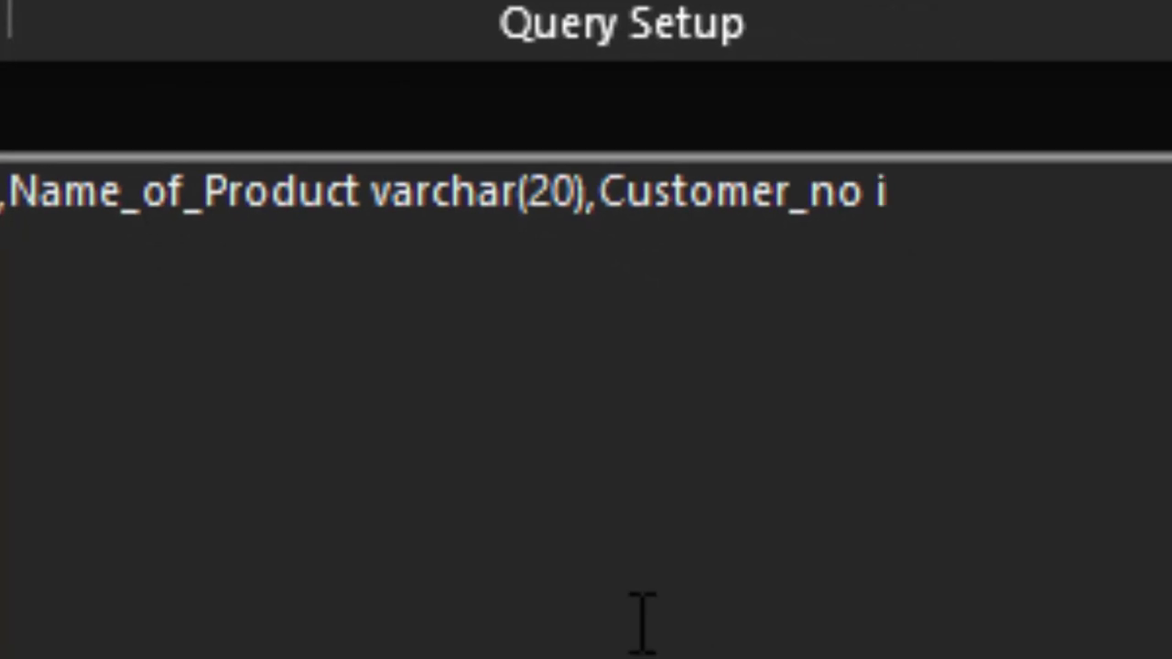
pyautogui.write('nt')
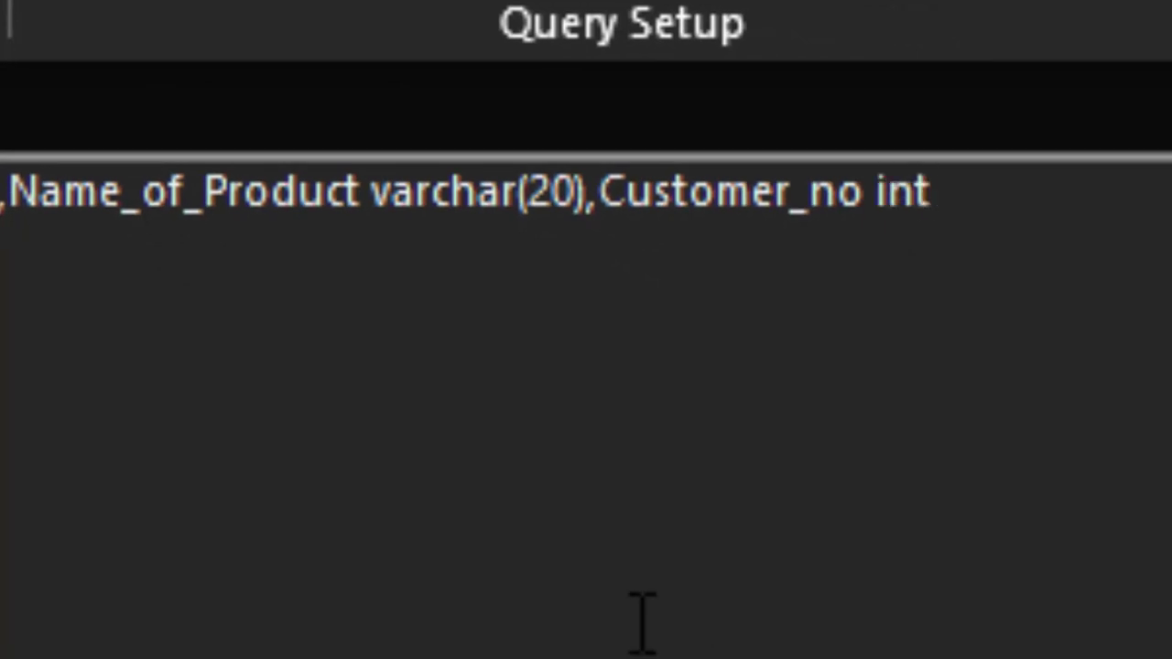
pyautogui.write(' pr')
pyautogui.write('ima')
pyautogui.write('r')
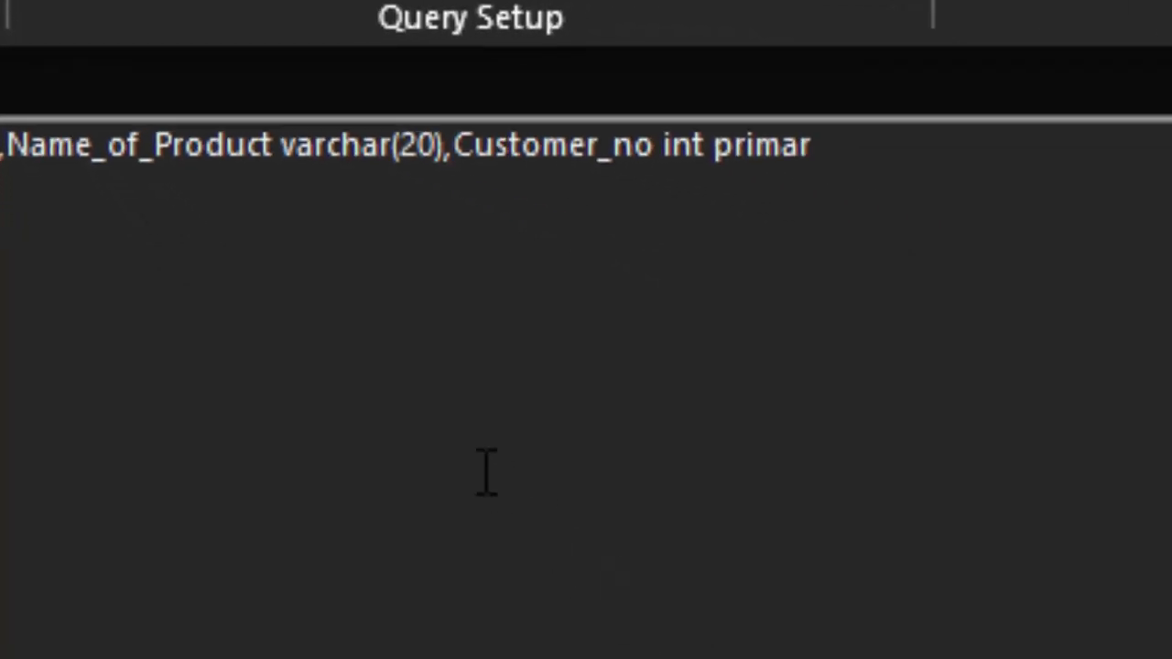
pyautogui.write('y ke')
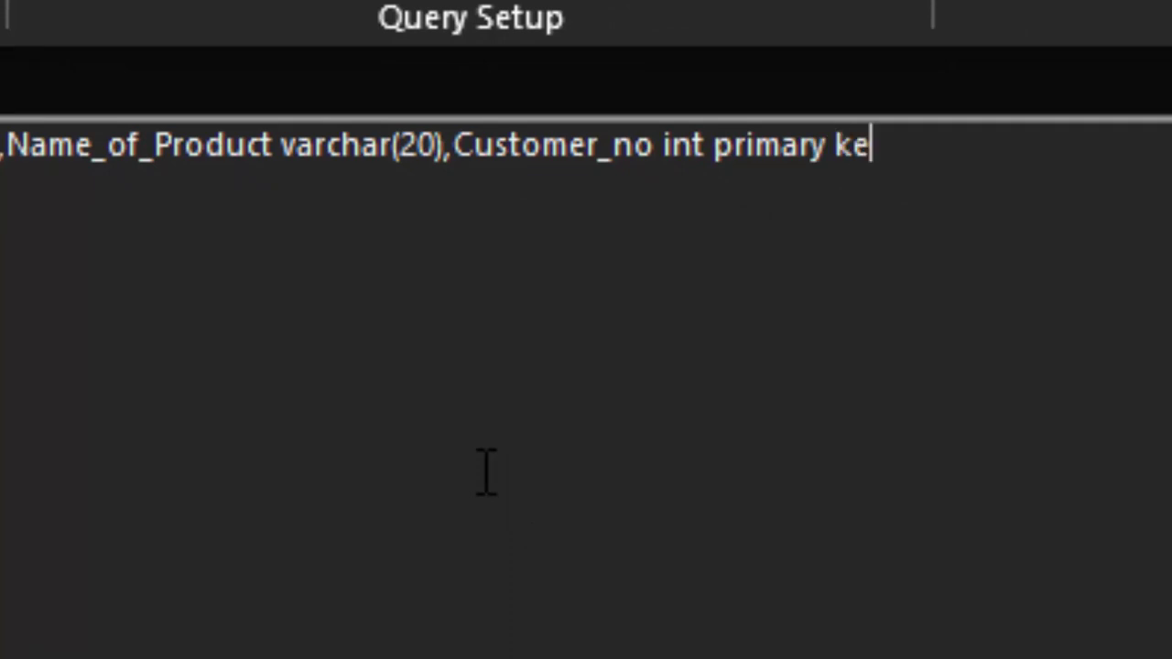
pyautogui.write('y);')
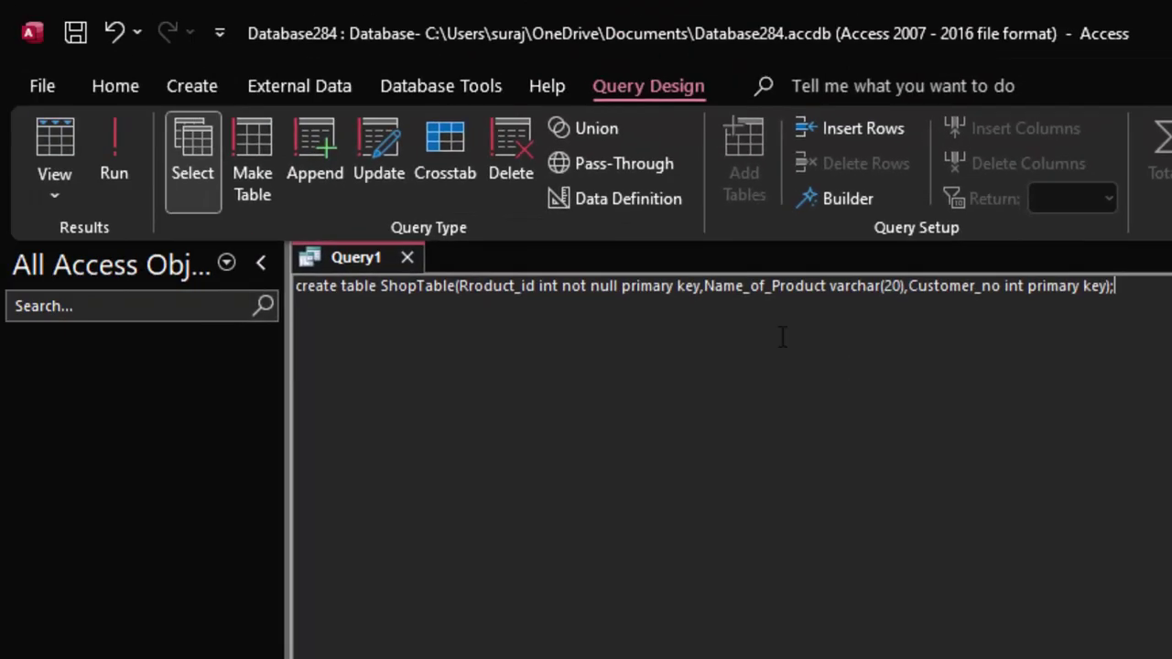
# Run the create table query and dismiss the 'primary key already exists' error
pyautogui.moveTo(700, 286); pyautogui.dragTo(622, 286)
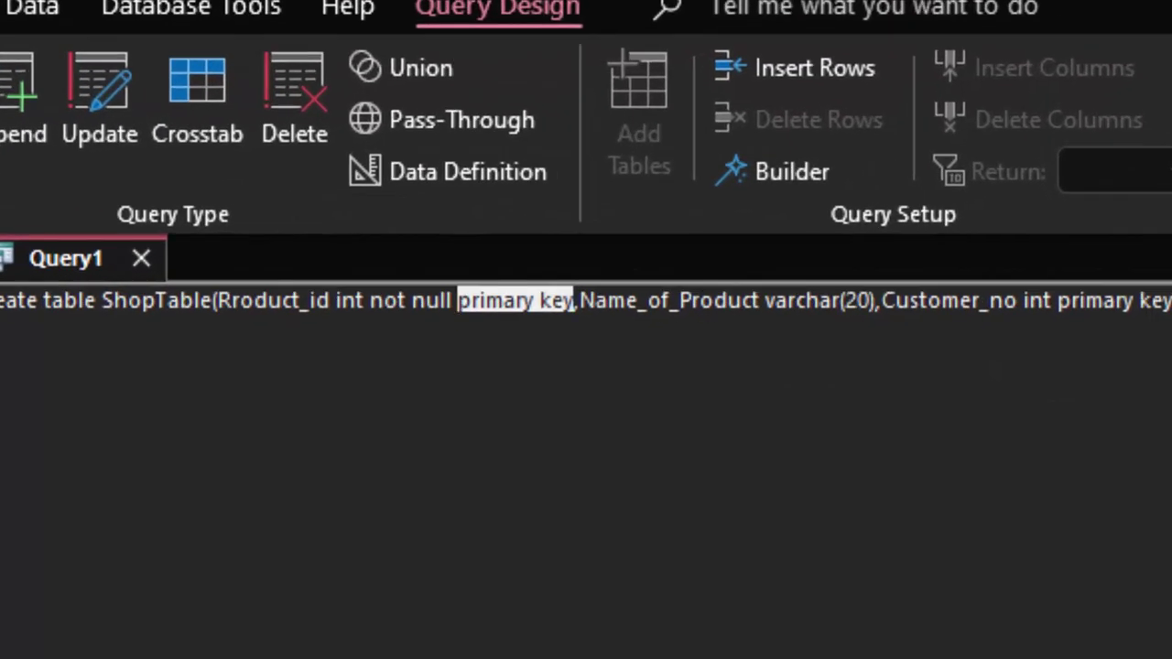
pyautogui.moveTo(1167, 300); pyautogui.dragTo(195, 220)
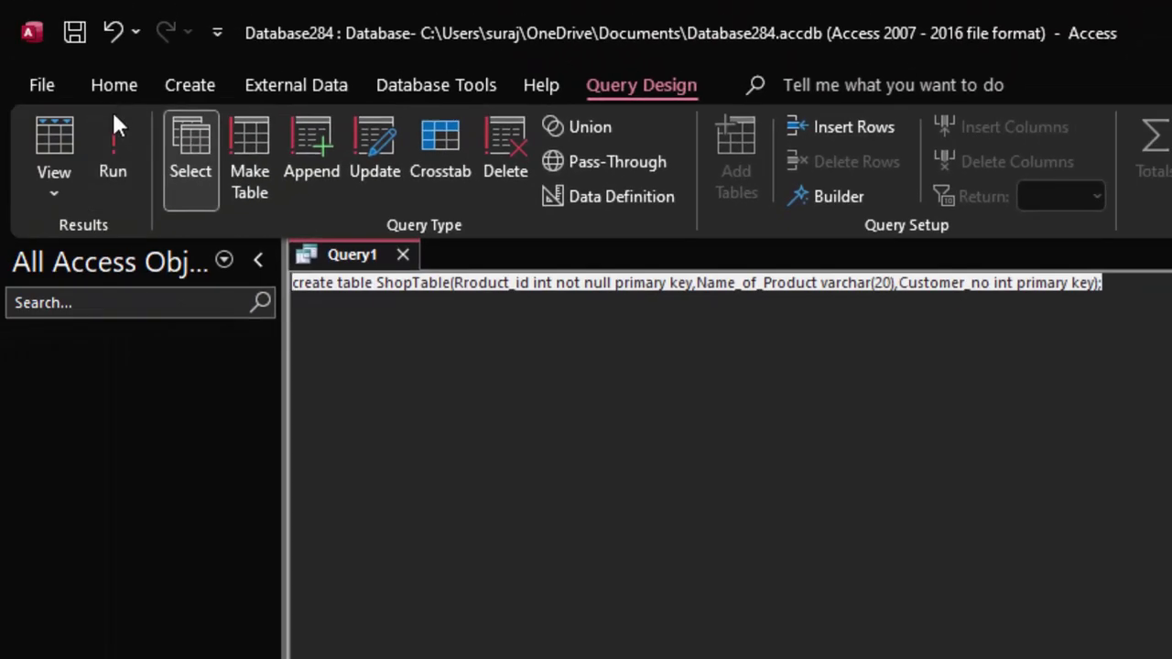
pyautogui.click(80, 151)
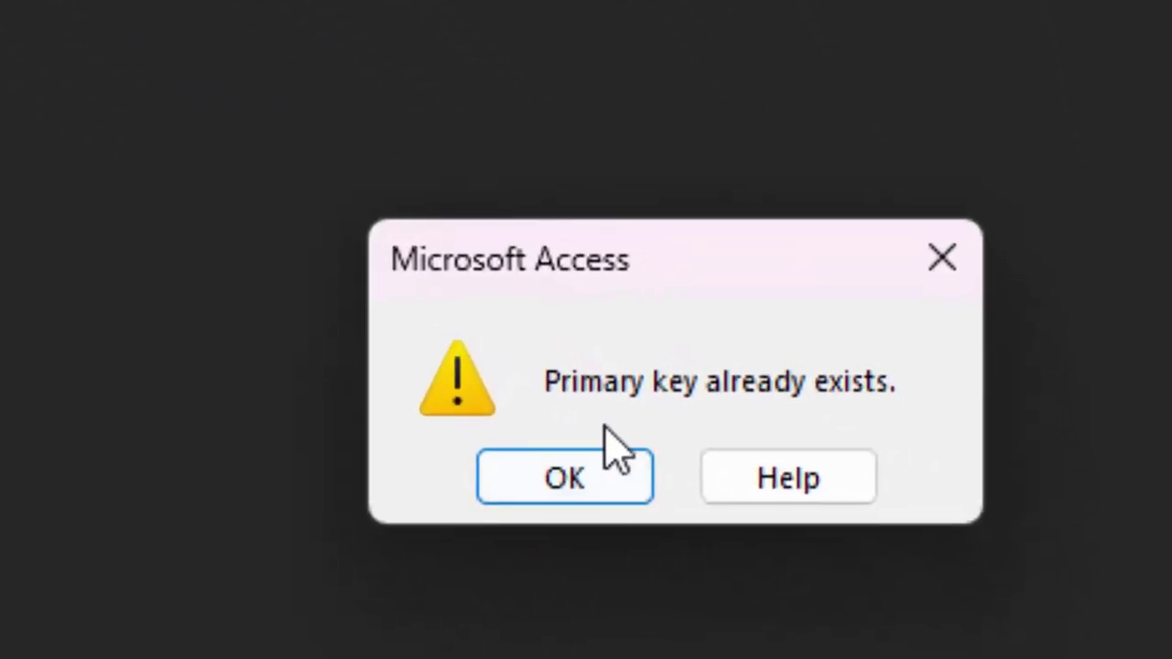
pyautogui.click(569, 478)
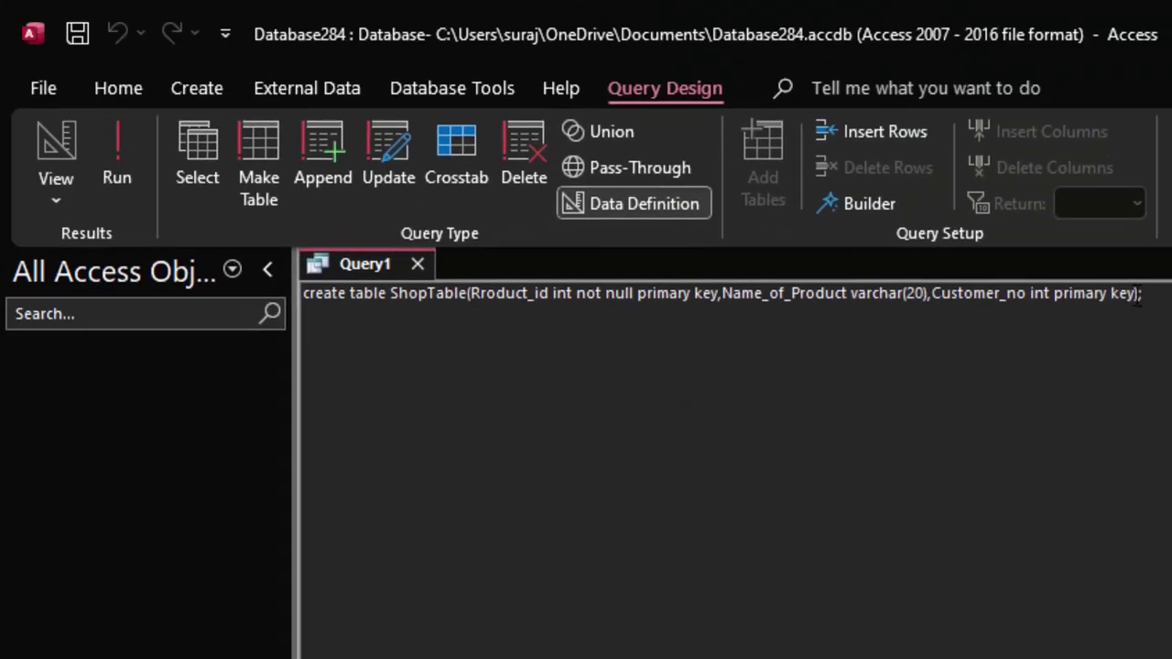
# Remove the primary key from Customer_no, rerun the query, and open the new ShopTable
pyautogui.click(1140, 293)
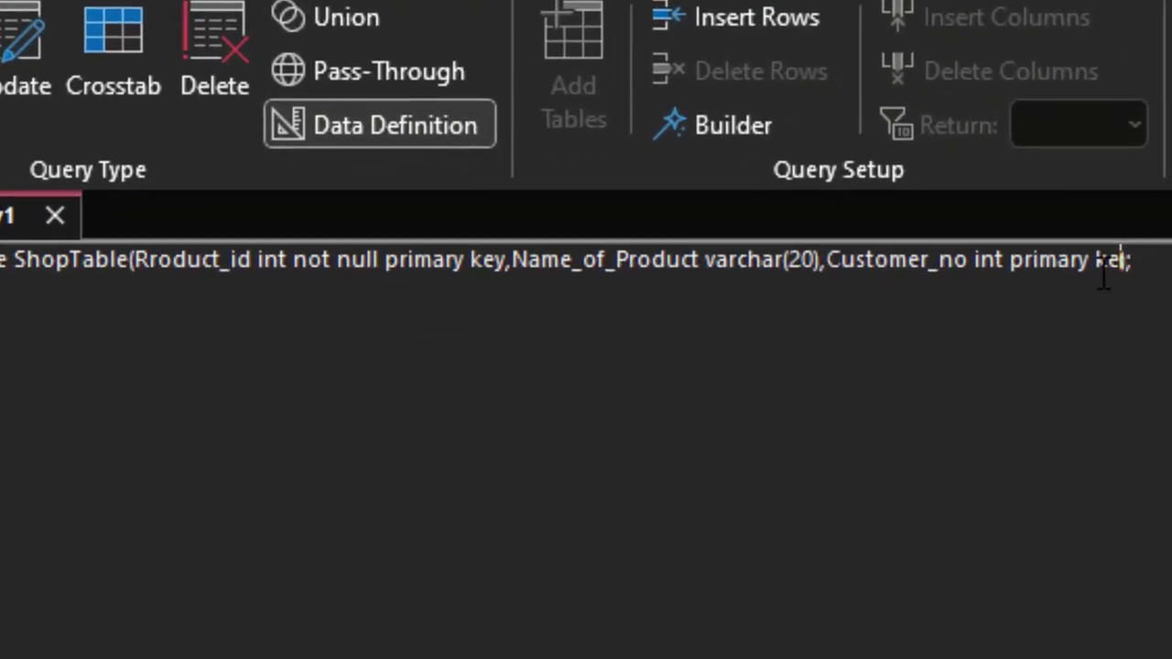
pyautogui.press('BackSpace')
pyautogui.press('BackSpace')
pyautogui.press('BackSpace')
pyautogui.press('BackSpace')
pyautogui.press('BackSpace')
pyautogui.press('BackSpace')
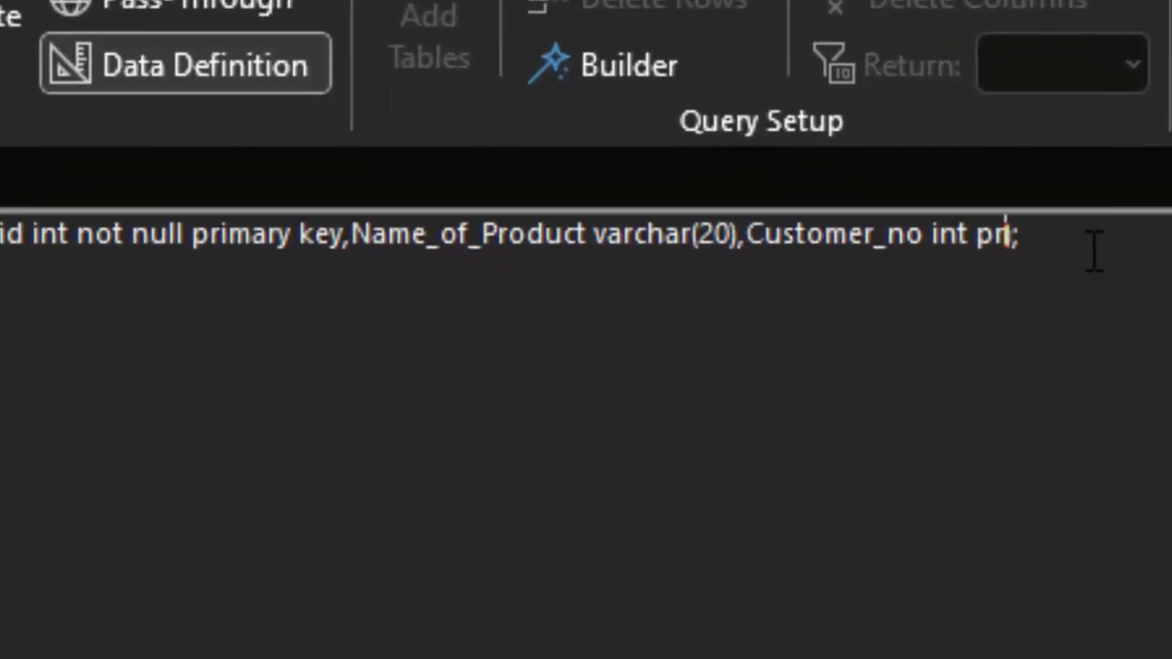
pyautogui.press('BackSpace')
pyautogui.press('BackSpace')
pyautogui.press('BackSpace')
pyautogui.press('BackSpace')
pyautogui.press('BackSpace')
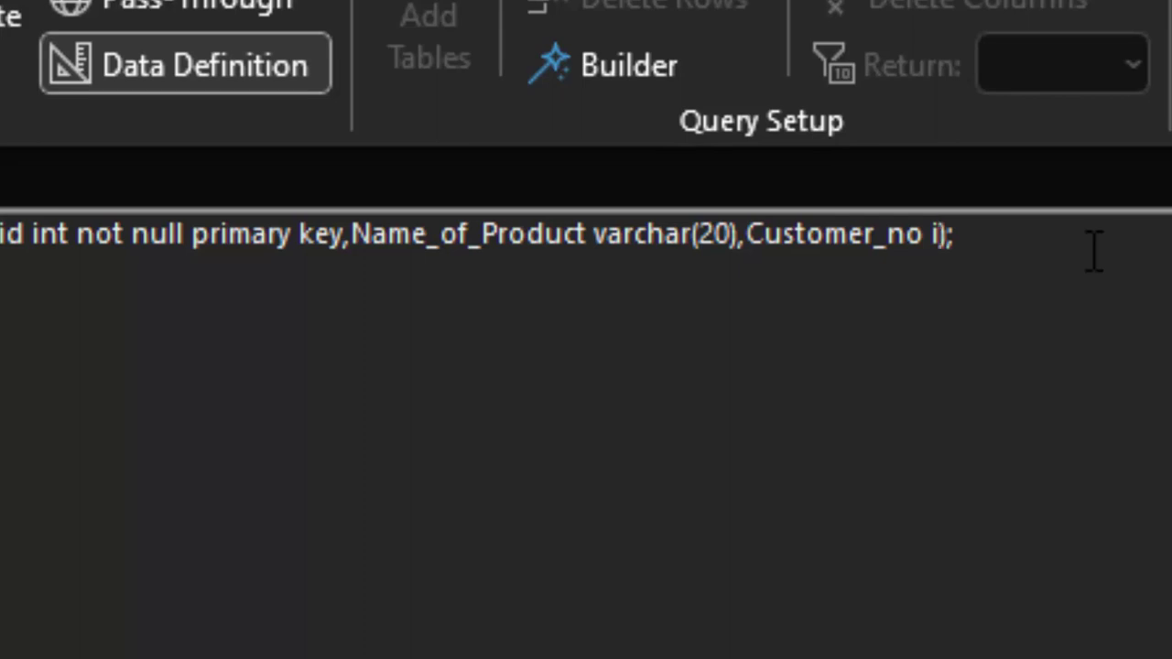
pyautogui.write('nt')
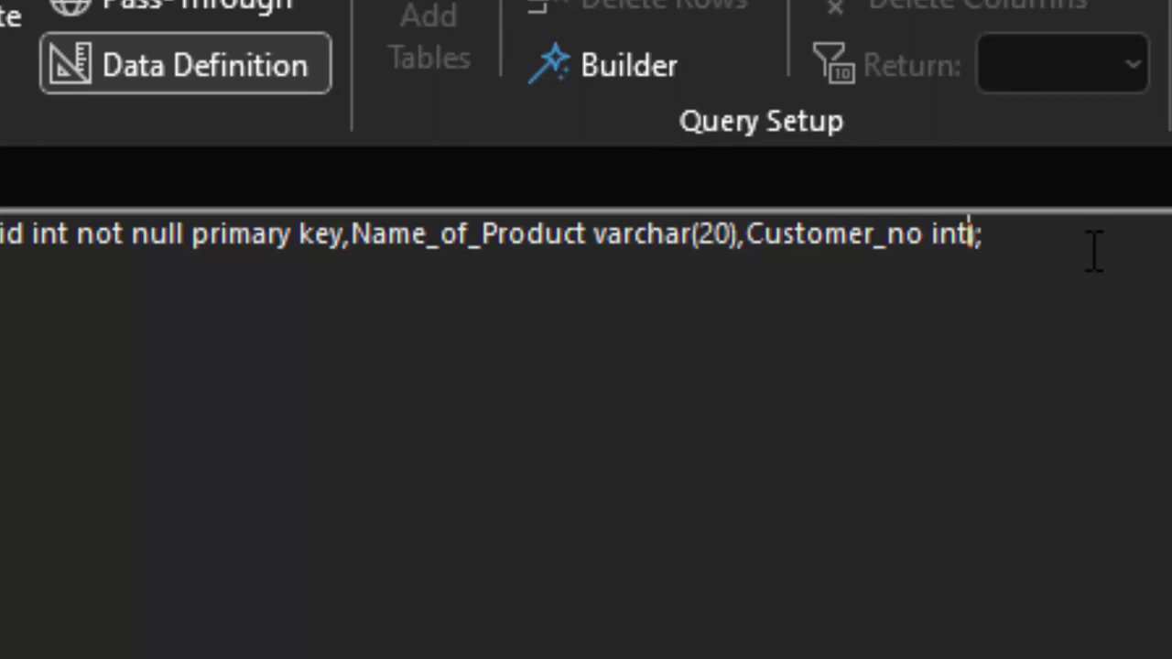
pyautogui.write(')')
pyautogui.click(1021, 245)
pyautogui.moveTo(1015, 244); pyautogui.dragTo(2, 235)
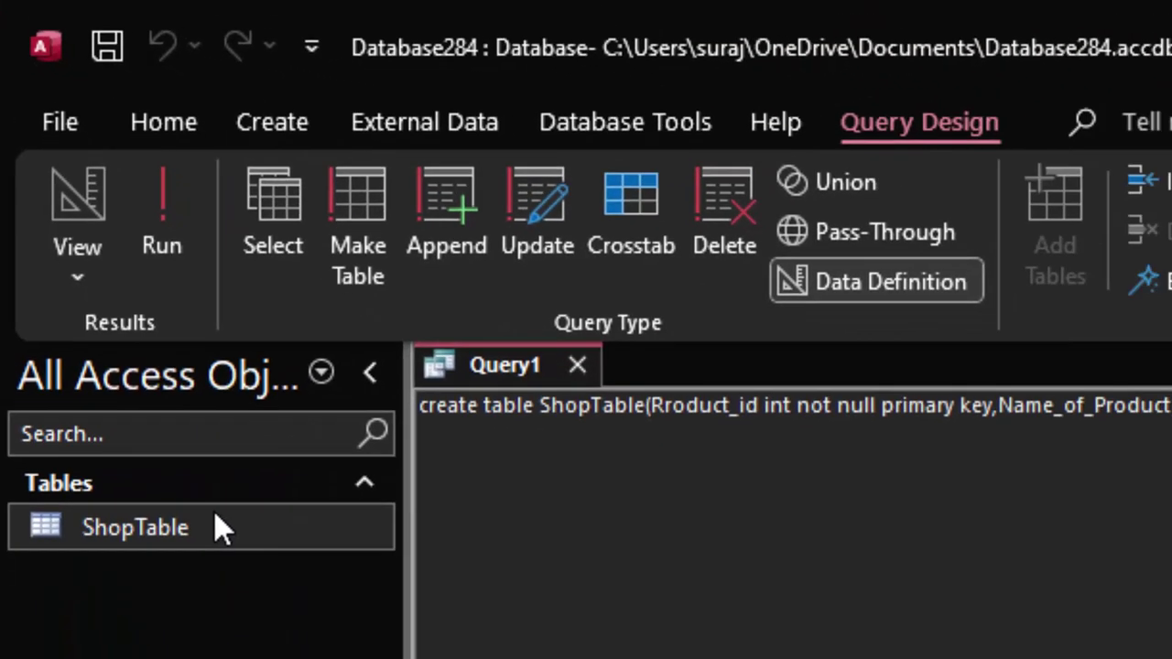
pyautogui.doubleClick(214, 526)
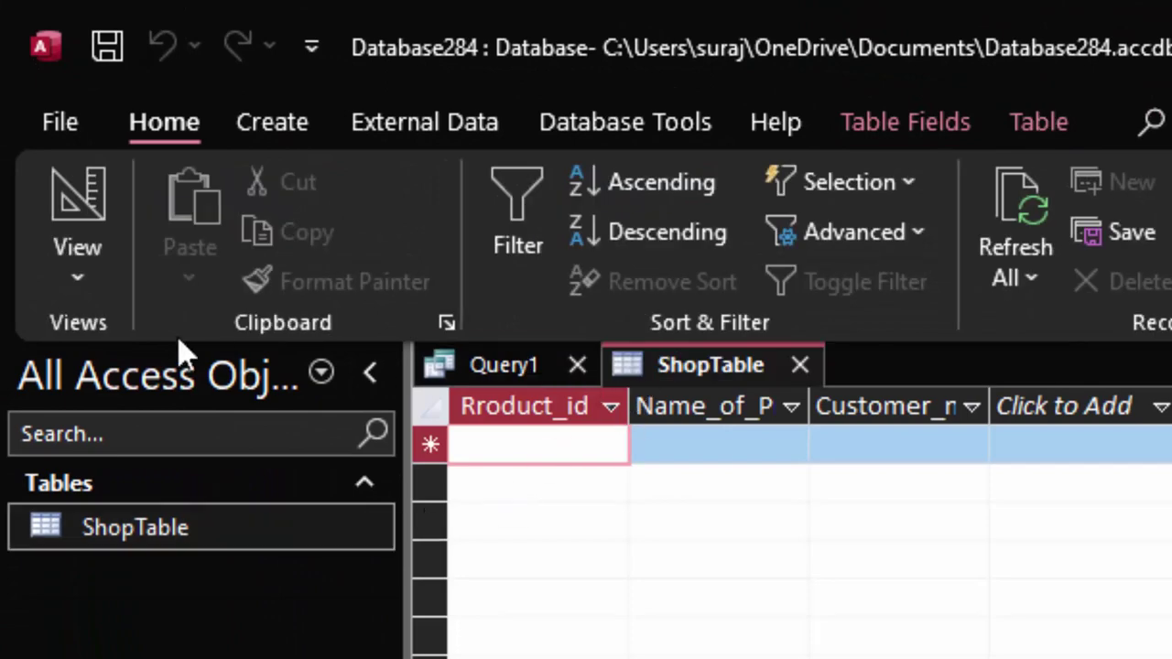
# Correct Rroduct_id to Product_id in the SQL and close Query1
pyautogui.click(58, 261)
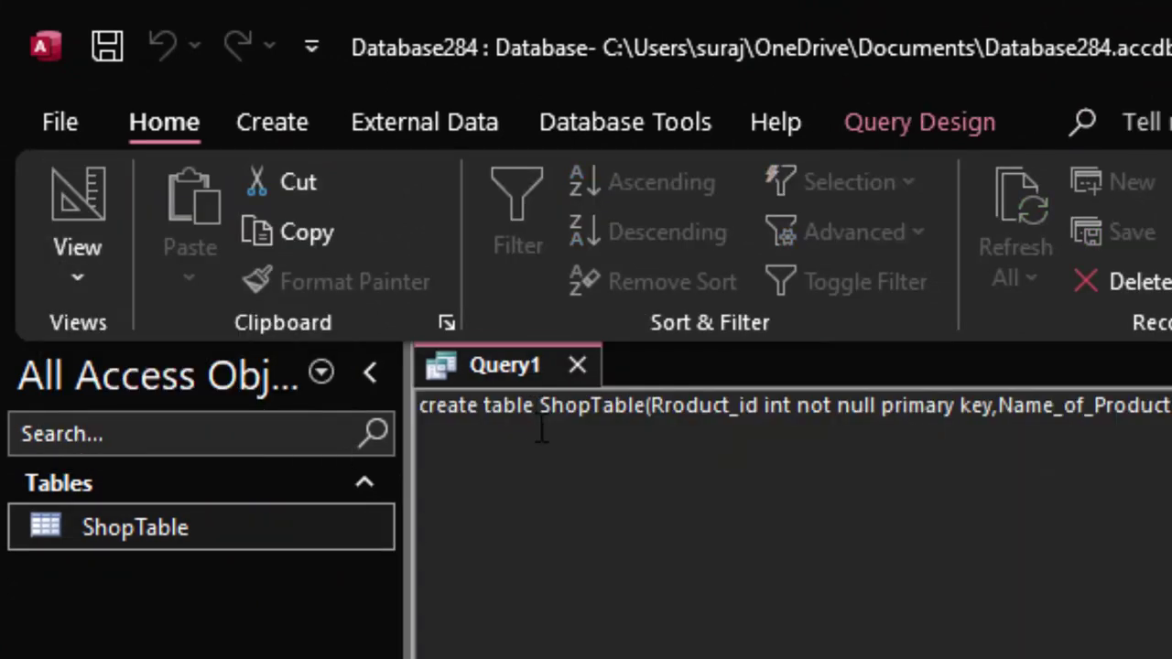
pyautogui.click(666, 407)
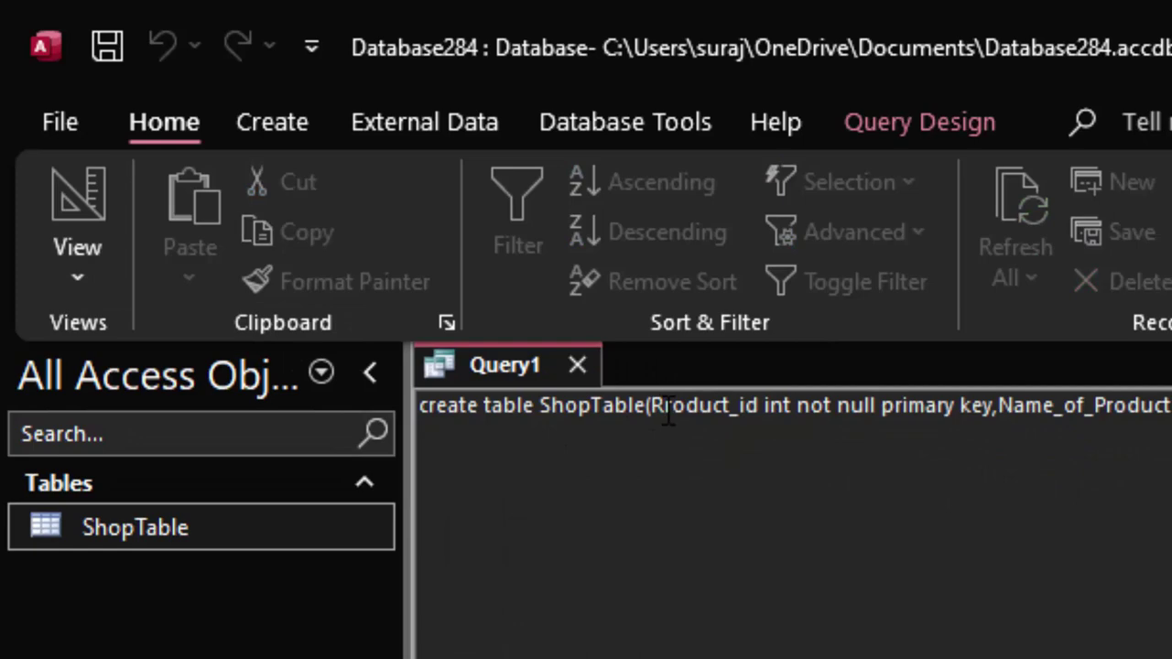
pyautogui.press('BackSpace')
pyautogui.write('P')
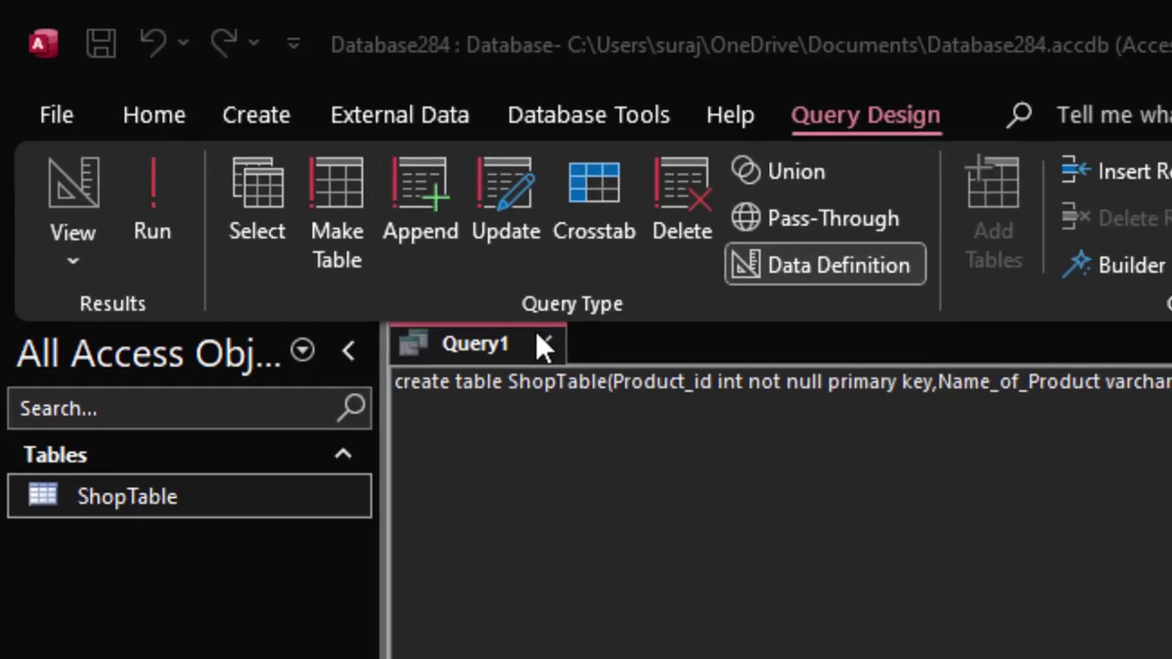
pyautogui.click(458, 290)
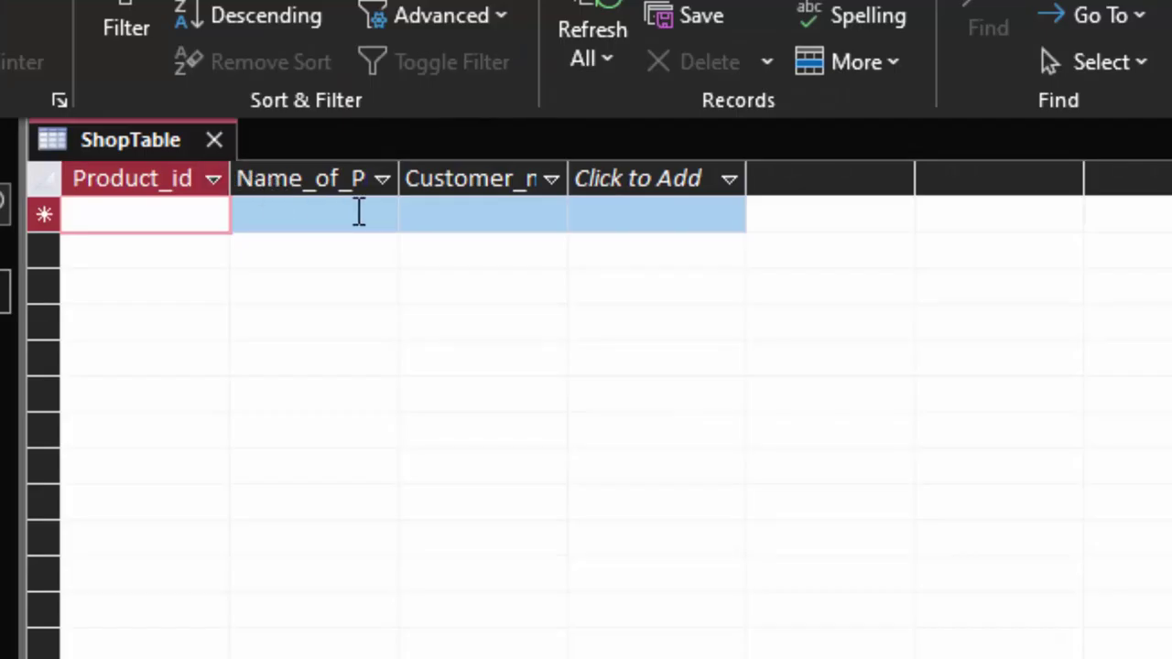
# Widen the Name_of_Product and Customer_no columns and enter the record 1234, Mobile, 87
pyautogui.moveTo(406, 179); pyautogui.dragTo(469, 247)
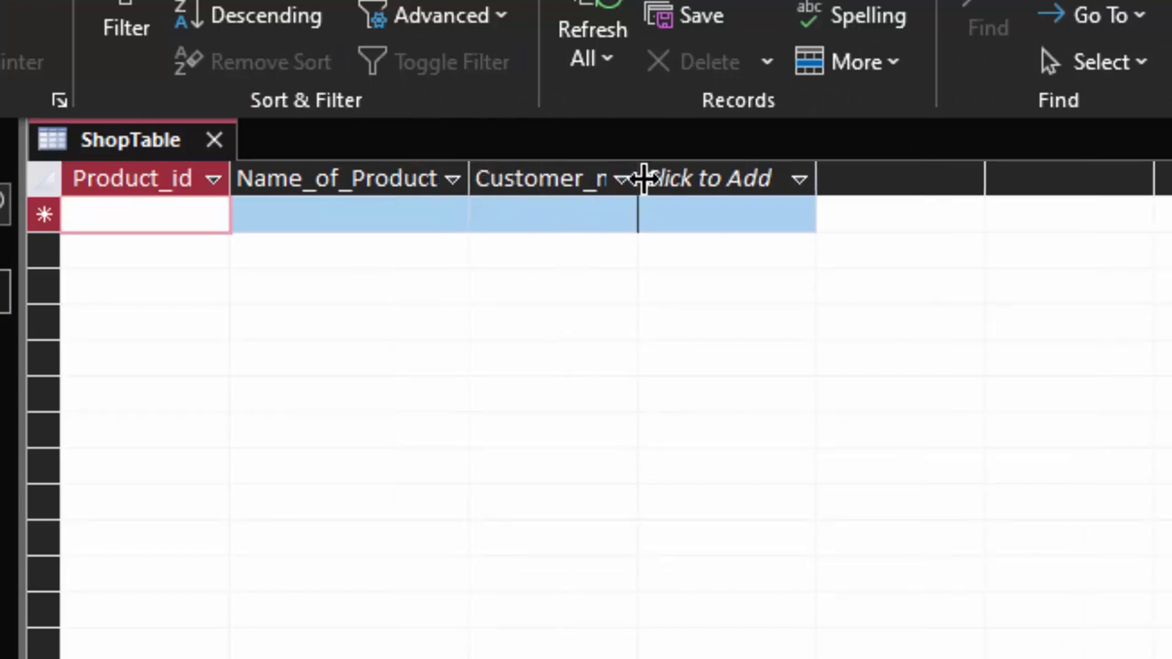
pyautogui.moveTo(644, 178); pyautogui.dragTo(742, 306)
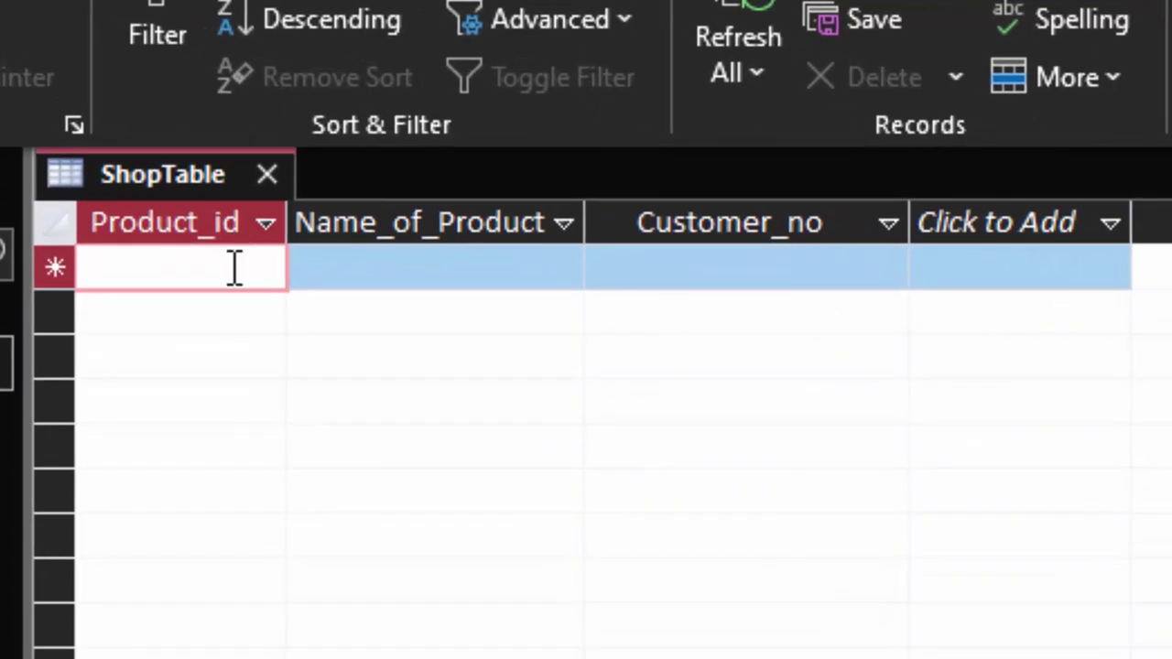
pyautogui.write('123')
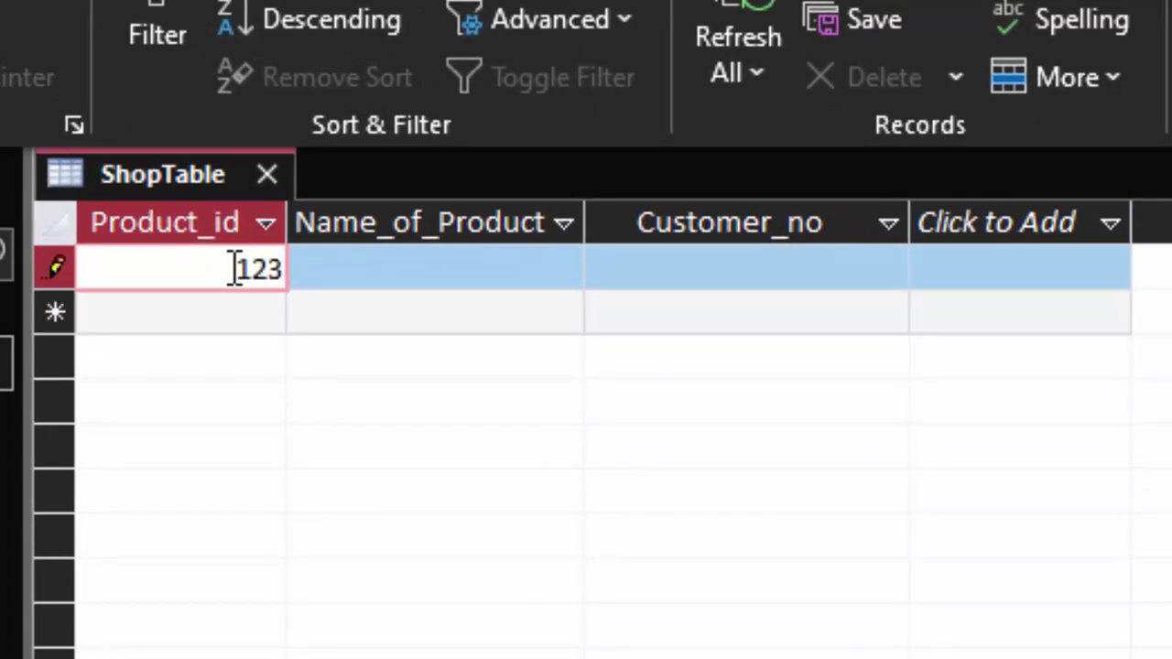
pyautogui.write('4')
pyautogui.click(391, 277)
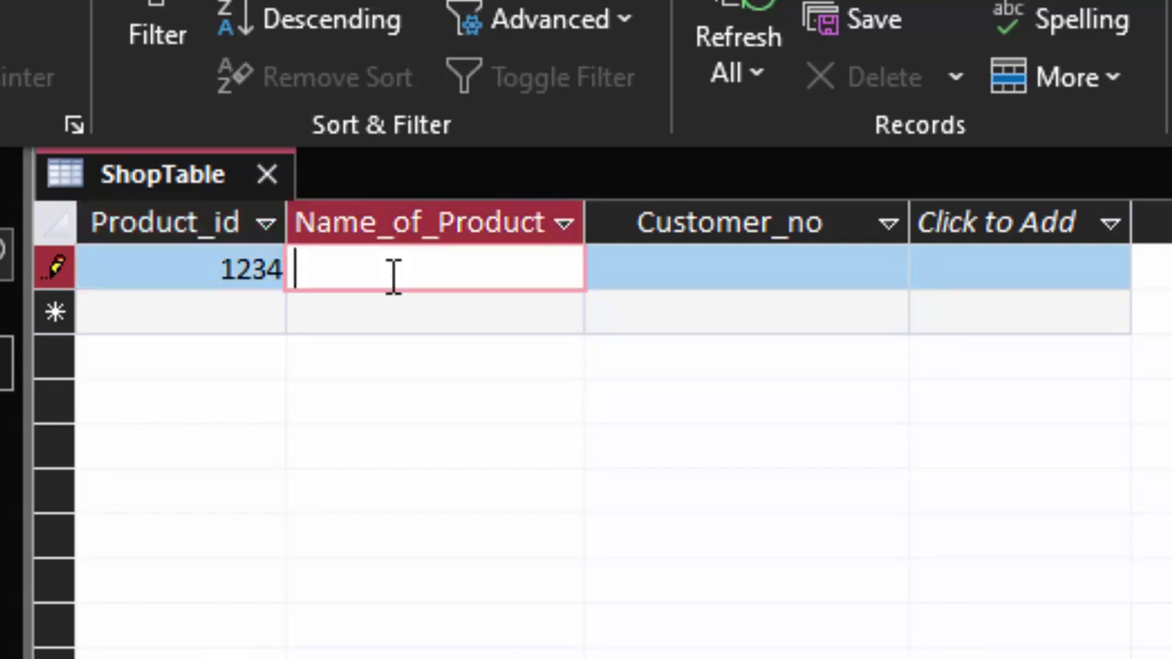
pyautogui.write('Mob')
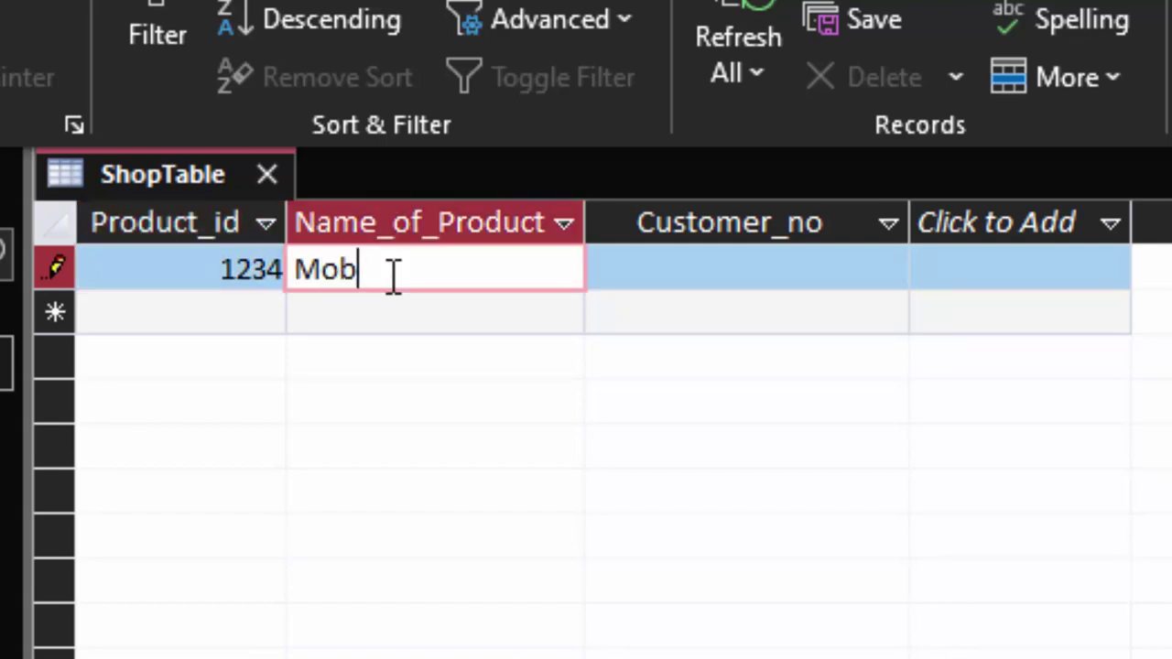
pyautogui.write('ile')
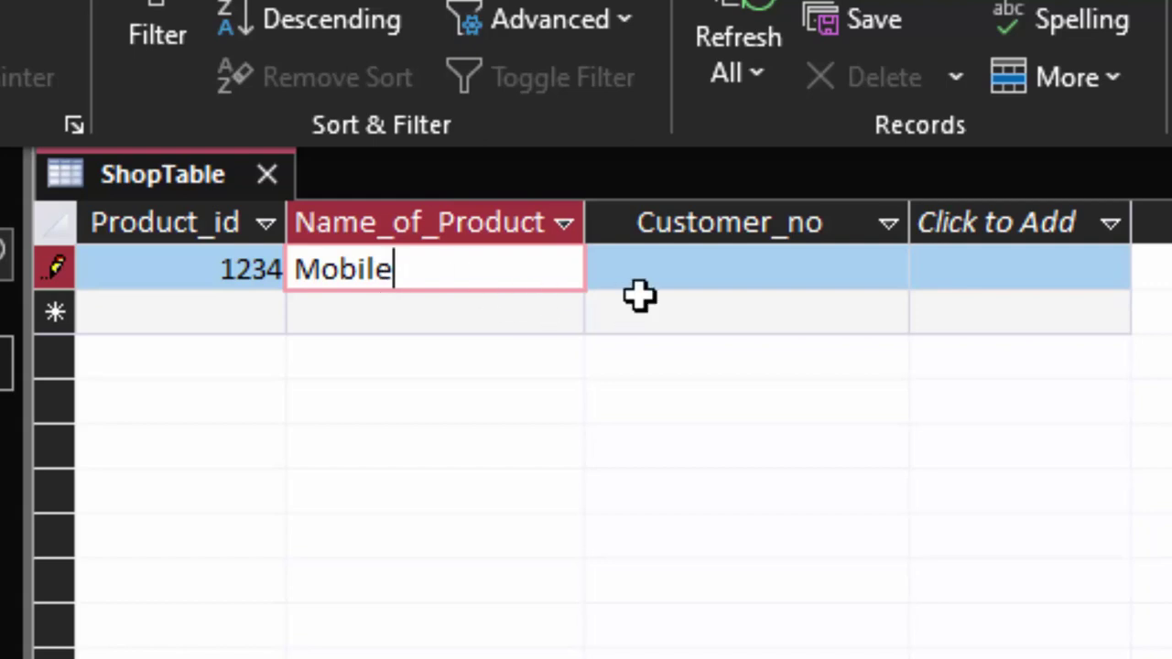
pyautogui.click(665, 266)
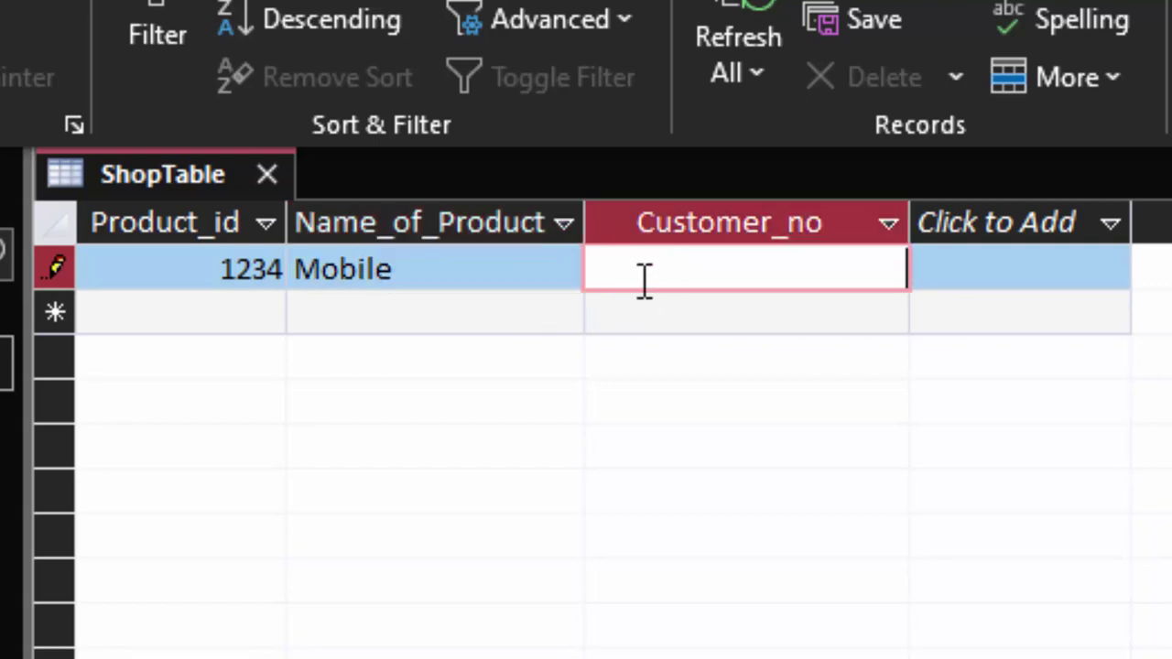
pyautogui.write('87')
# Enter a second record 1234, Keyboard, 67, which triggers the duplicate-values error
pyautogui.click(205, 314)
pyautogui.write('1')
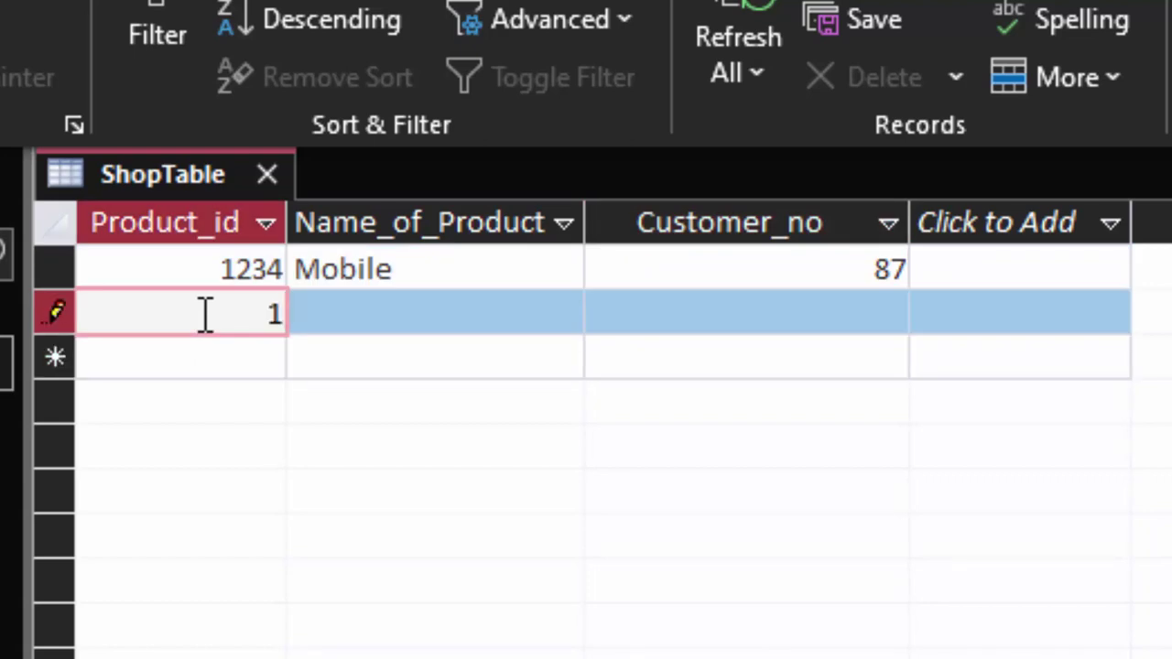
pyautogui.write('2')
pyautogui.write('34')
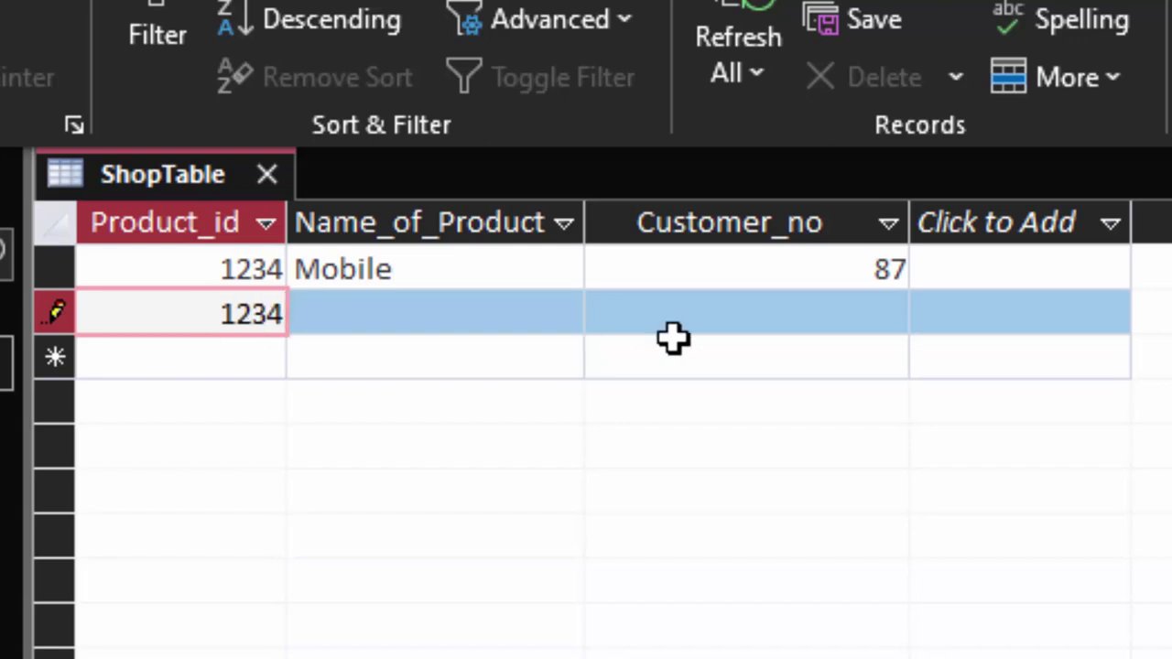
pyautogui.click(440, 302)
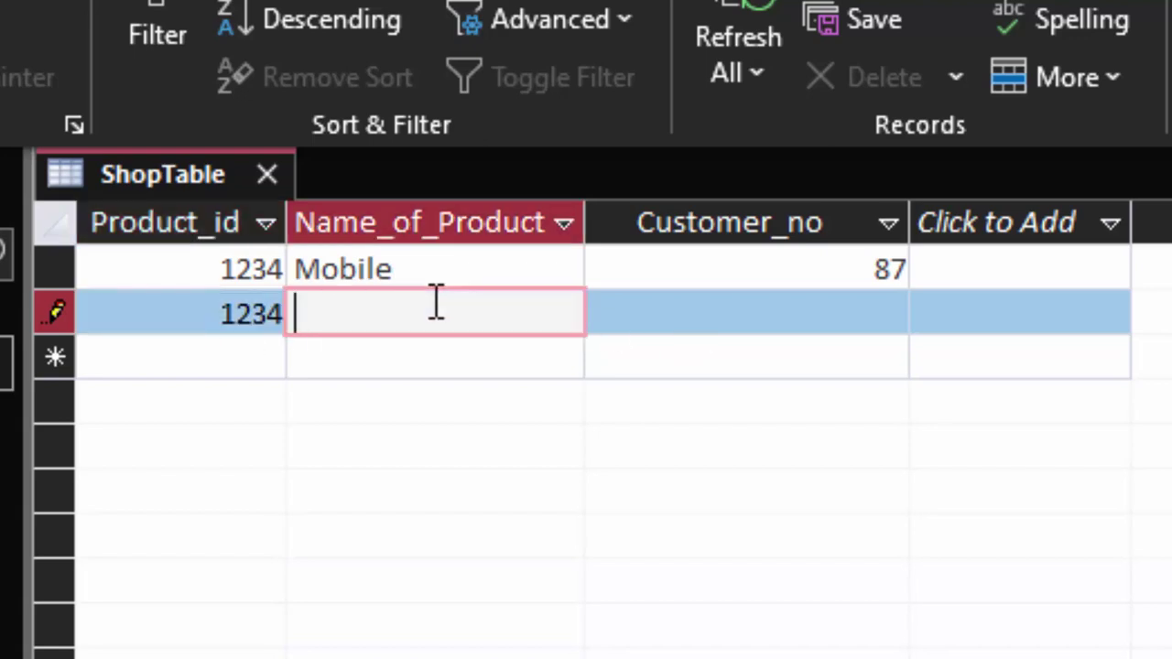
pyautogui.write('Key')
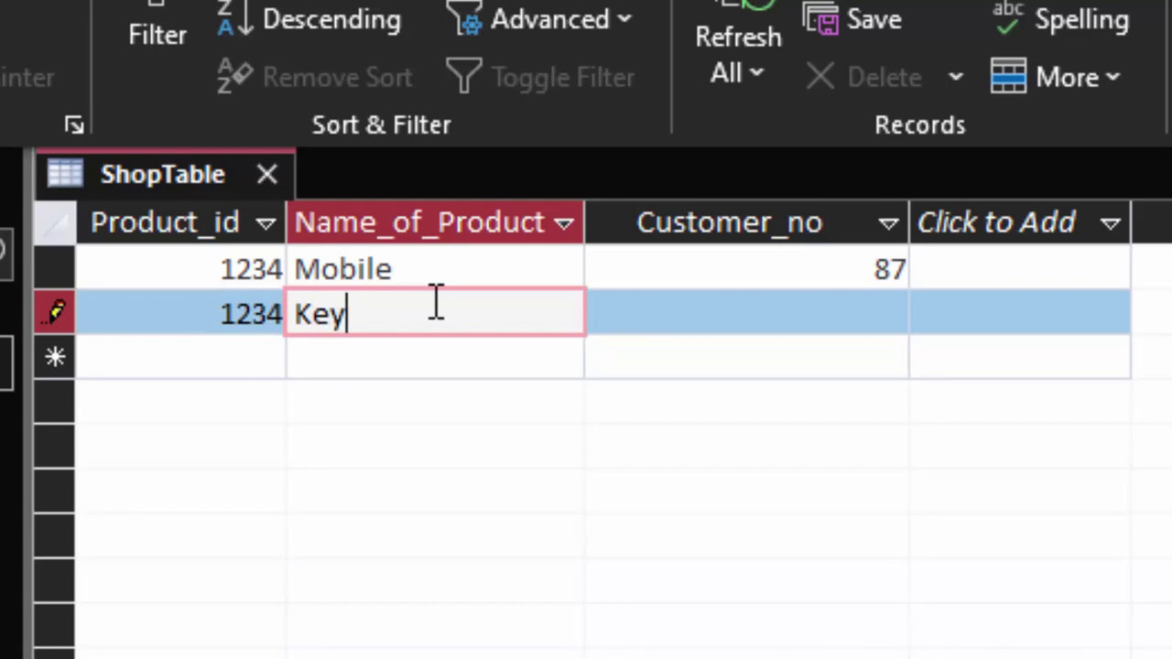
pyautogui.write('board')
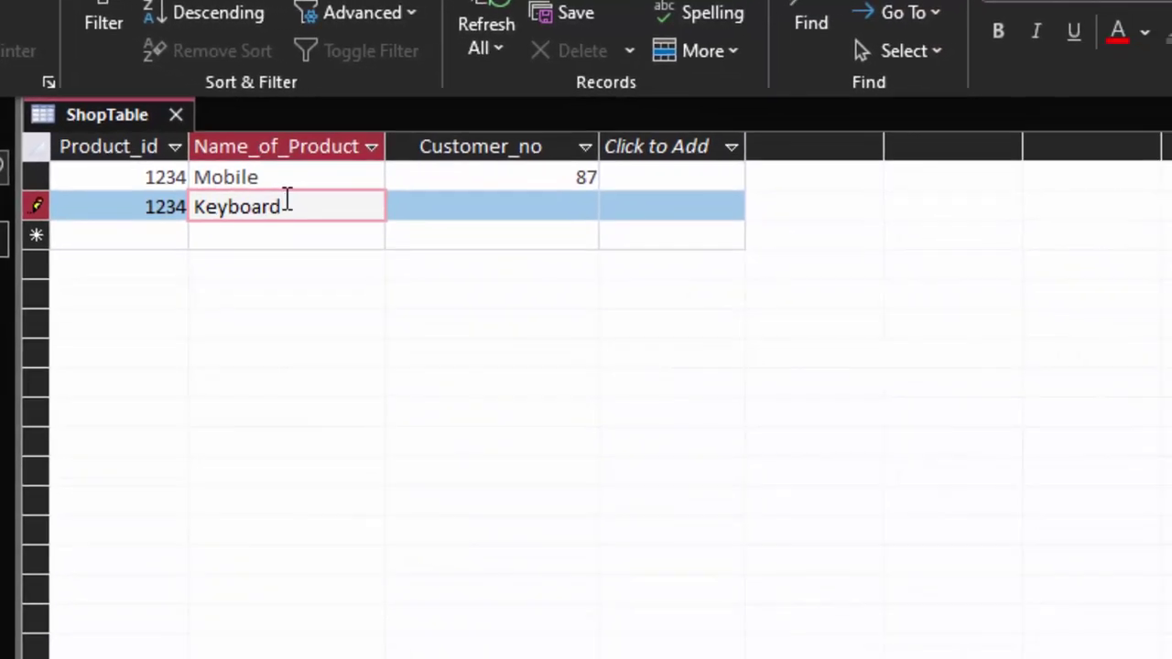
pyautogui.press('Tab')
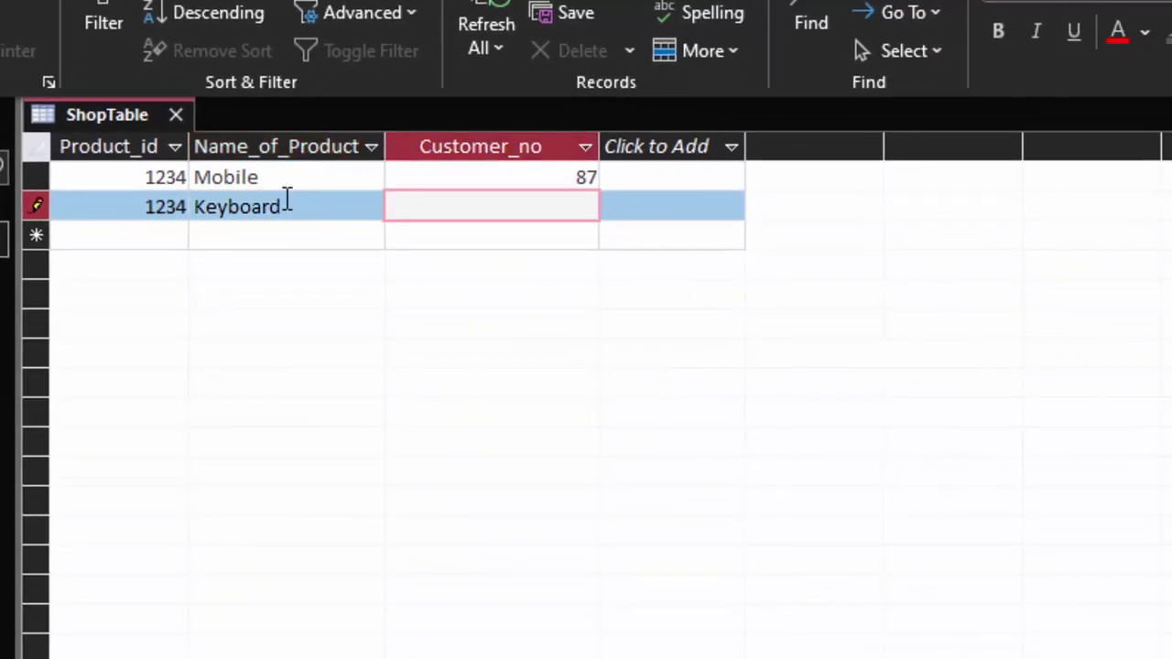
pyautogui.write('67')
pyautogui.press('Tab')
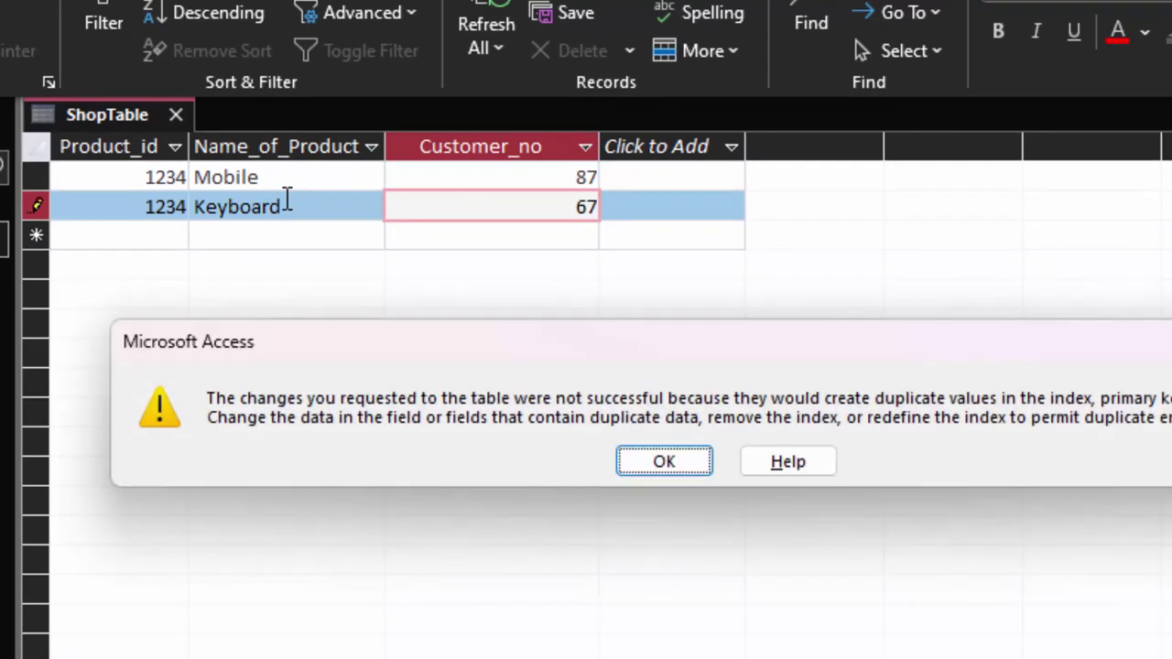
# Dismiss the error and save the Keyboard row as Product_id 1235, Customer_no 87
pyautogui.click(656, 465)
pyautogui.moveTo(147, 203); pyautogui.dragTo(236, 210)
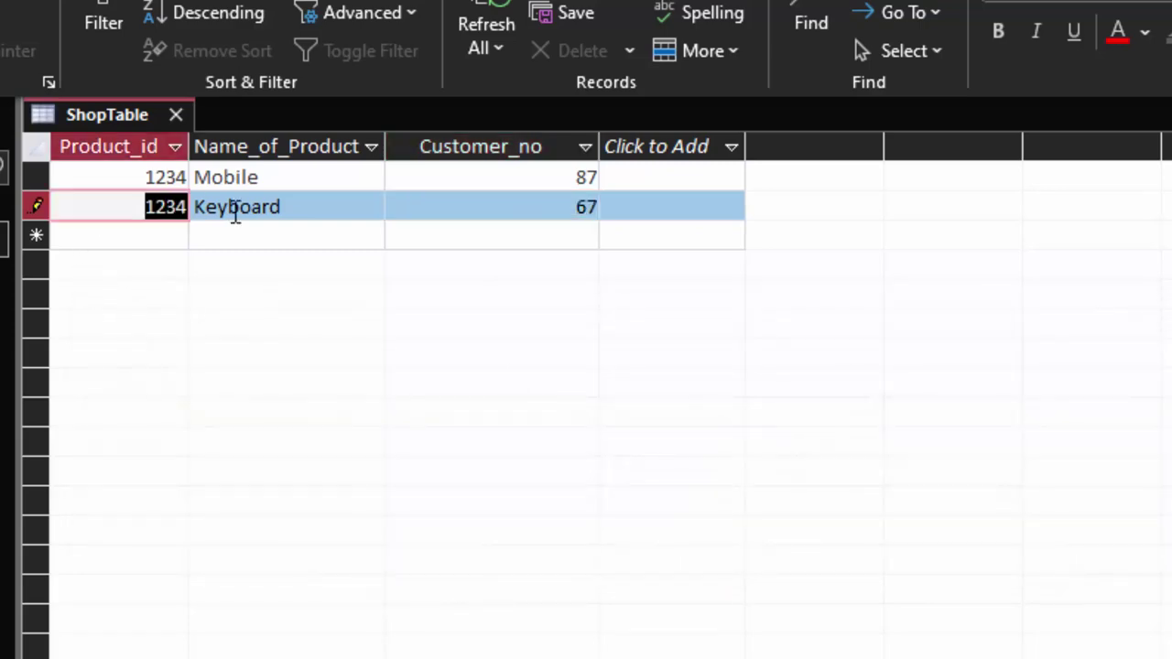
pyautogui.press('BackSpace')
pyautogui.write('123')
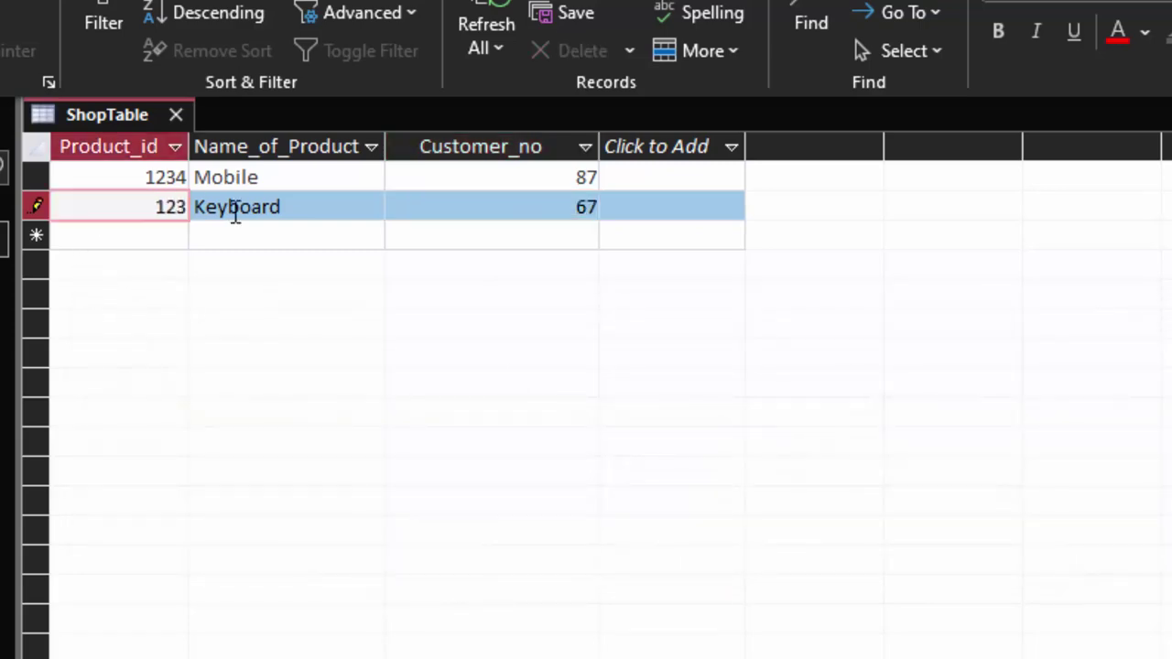
pyautogui.write('5')
pyautogui.moveTo(572, 207); pyautogui.dragTo(623, 213)
pyautogui.press('BackSpace')
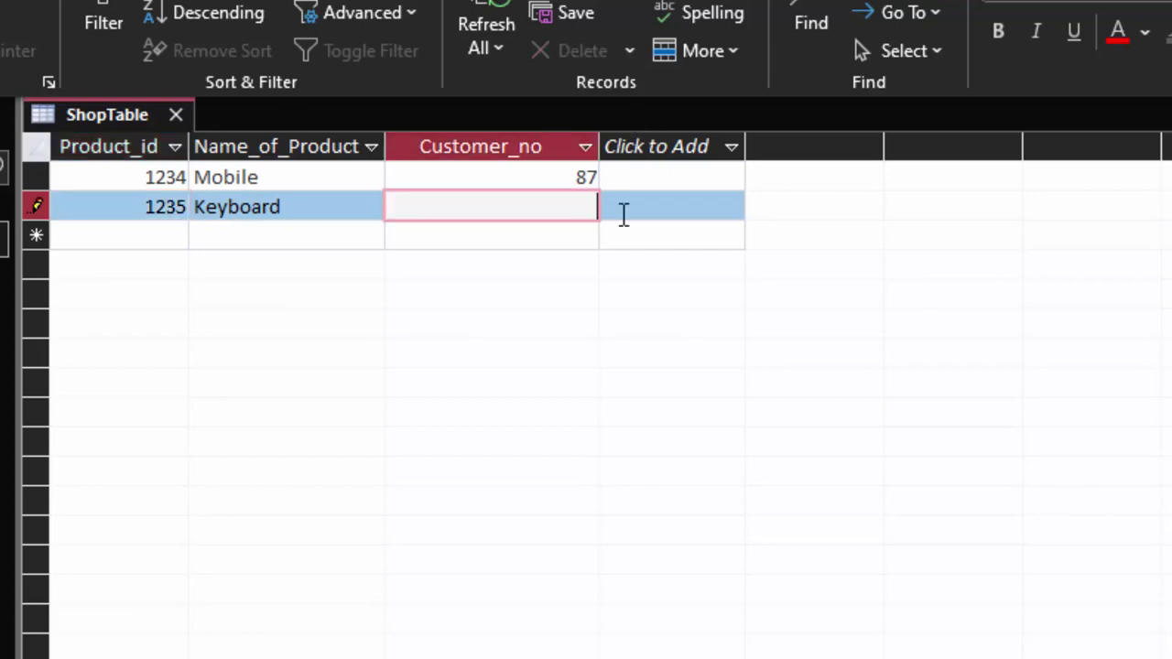
pyautogui.write('87')
pyautogui.press('Tab')
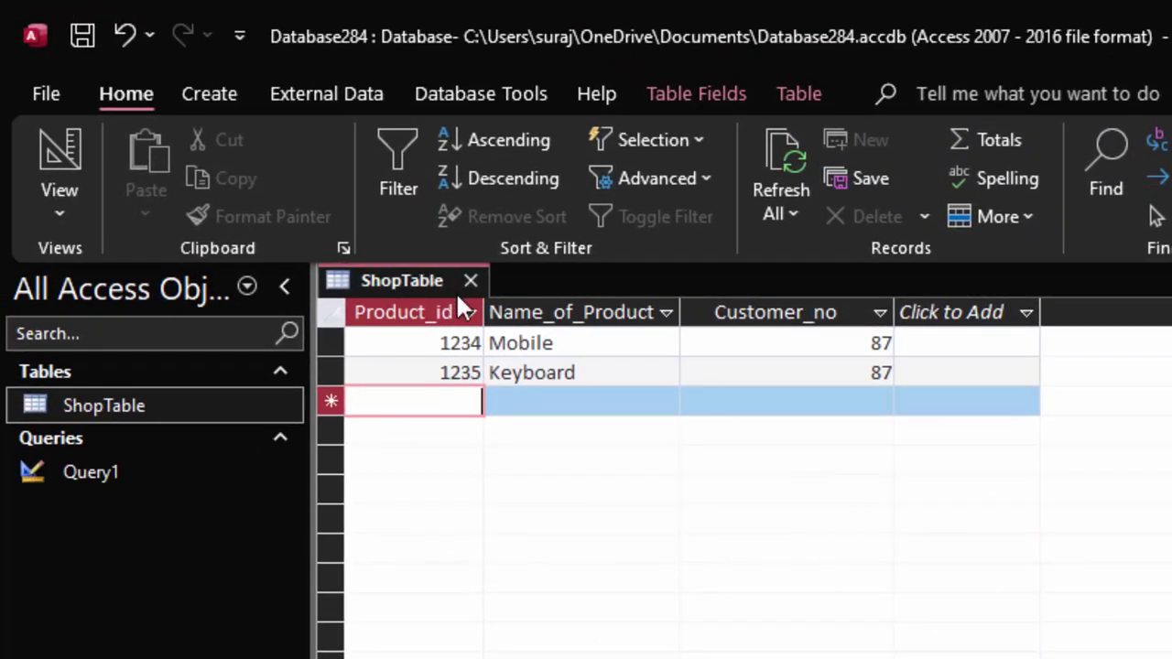
# Close ShopTable, reopen Query1 in Design View, and acknowledge the 'ShopTable already exists' warning
pyautogui.click(468, 280)
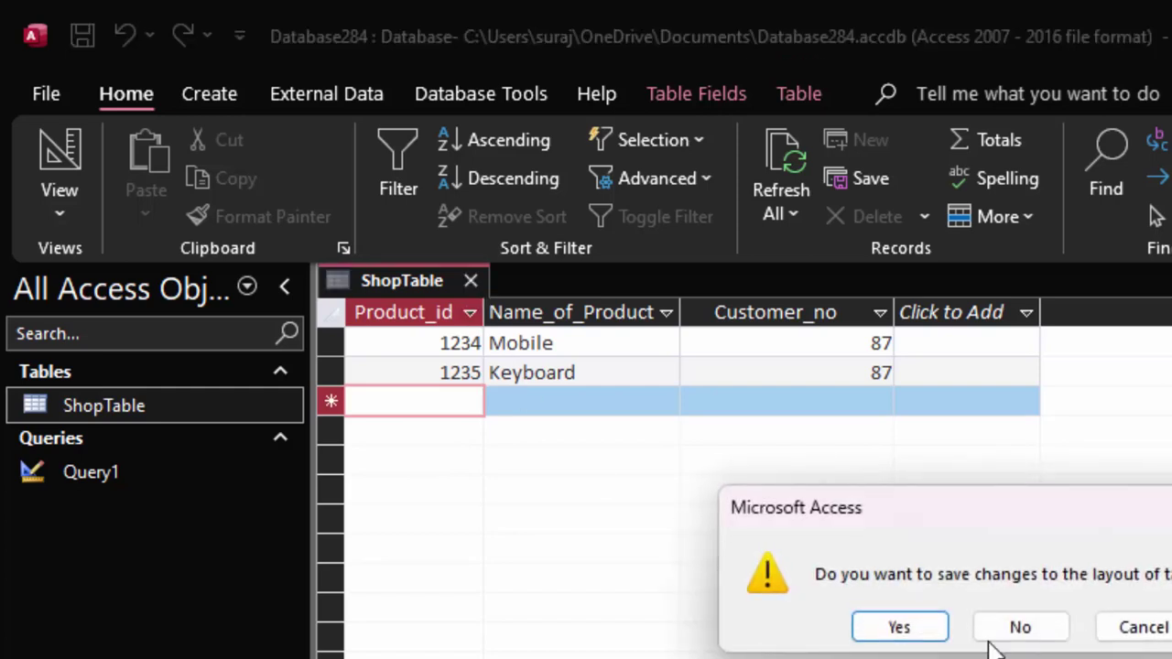
pyautogui.click(899, 627)
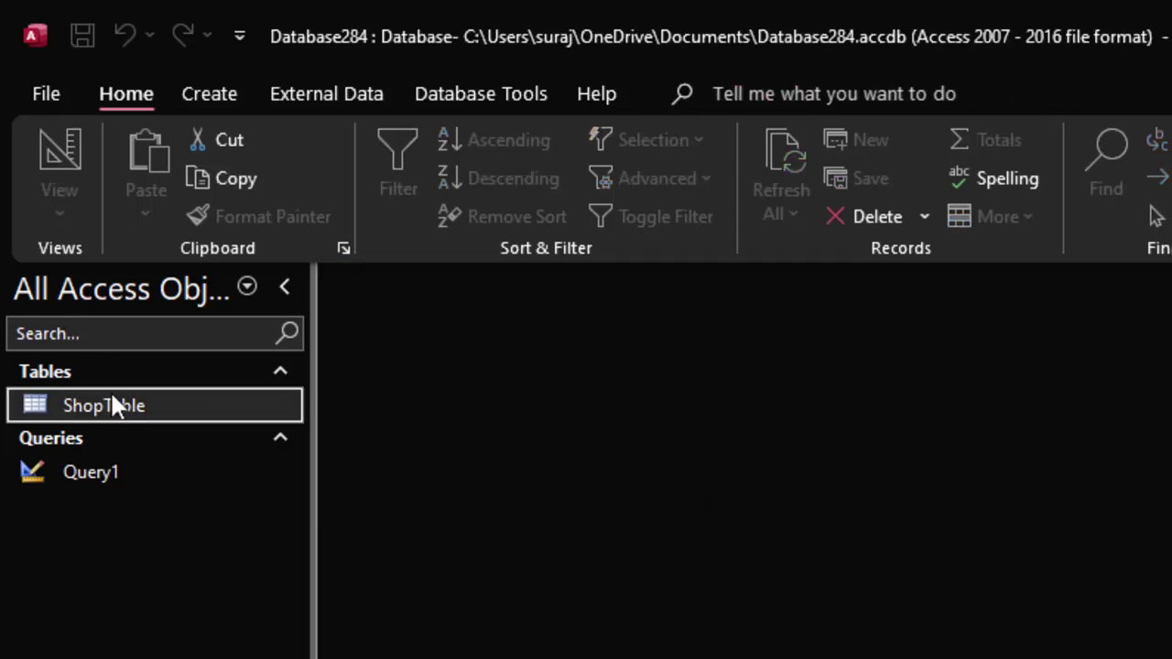
pyautogui.click(121, 474)
pyautogui.rightClick(122, 476)
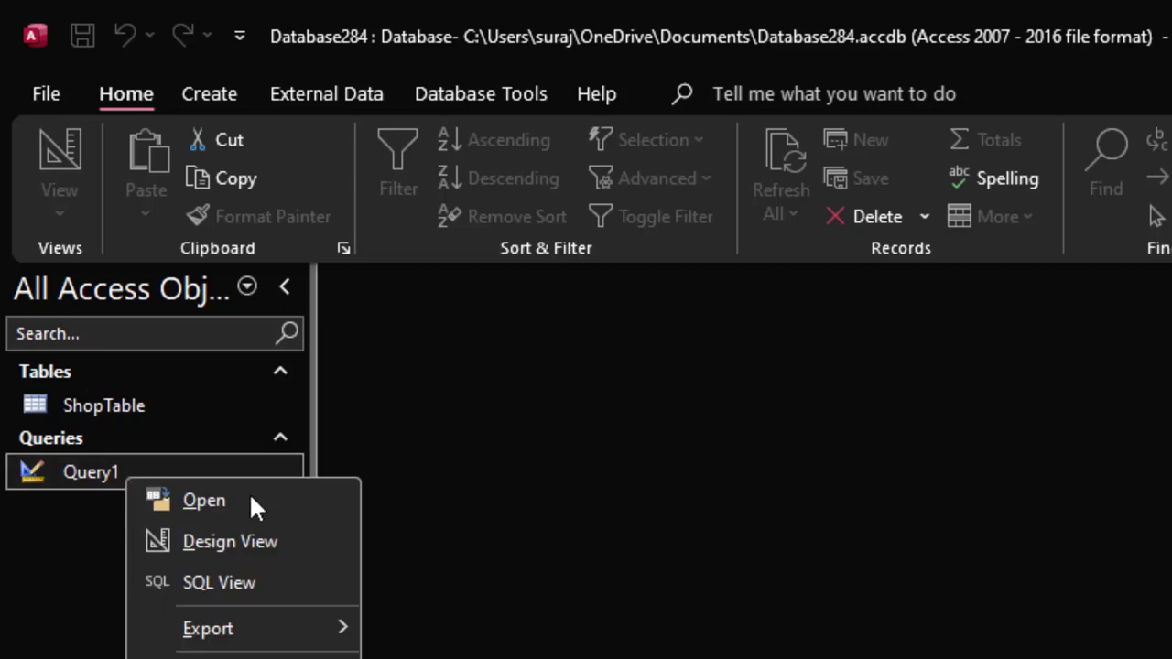
pyautogui.click(255, 538)
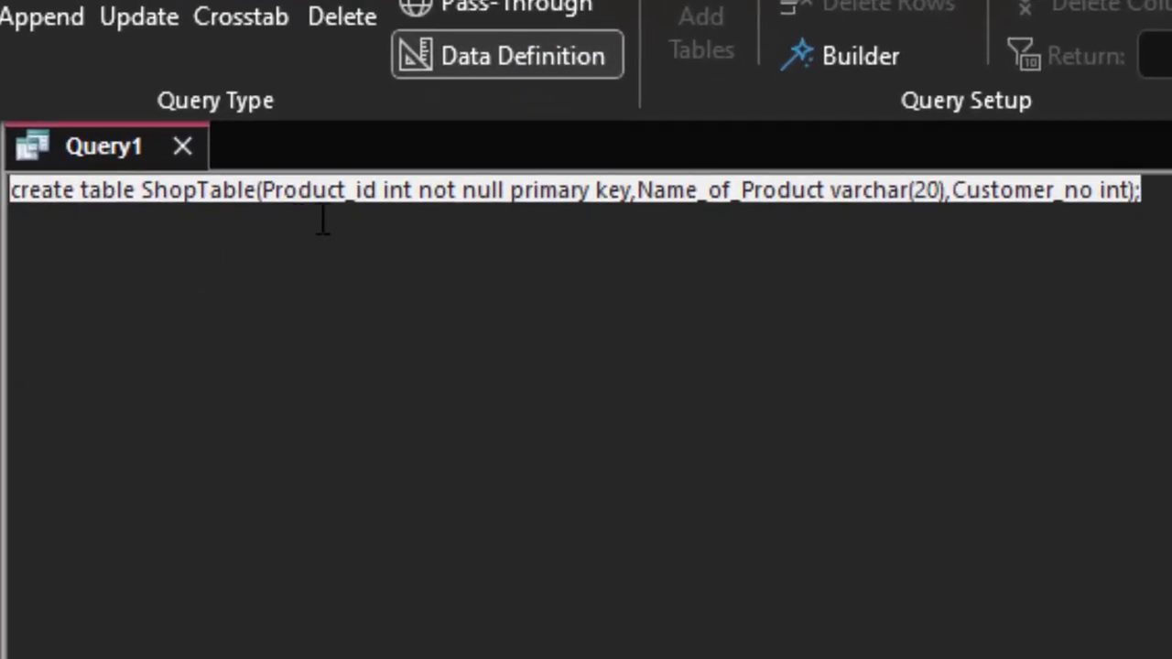
pyautogui.click(379, 256)
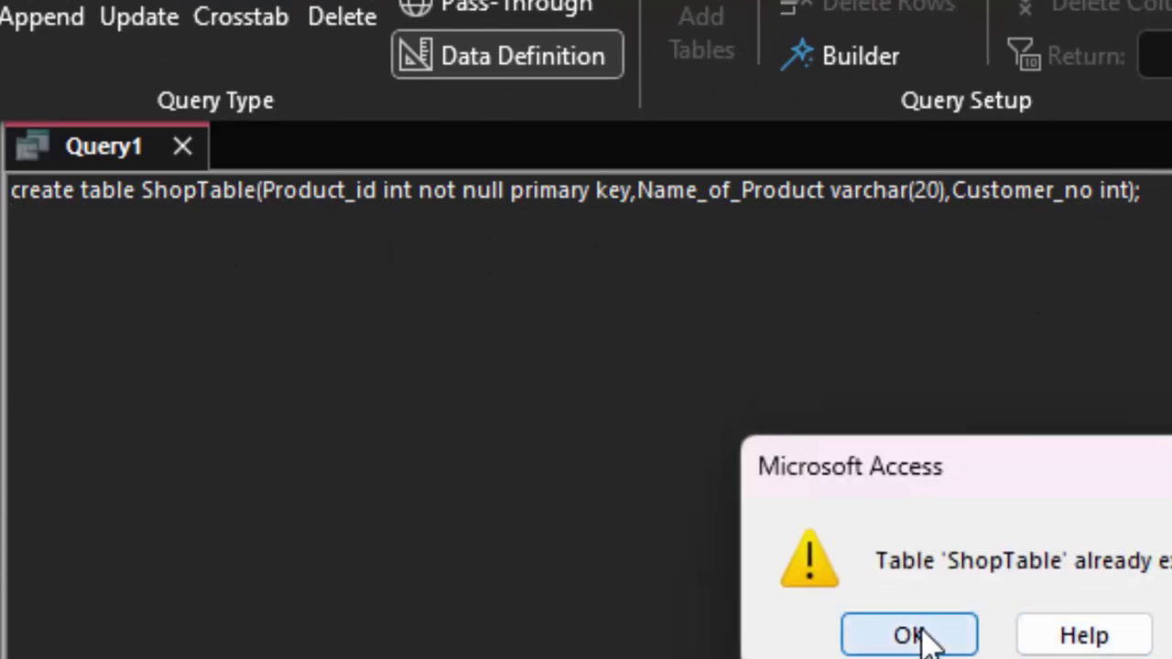
pyautogui.click(922, 629)
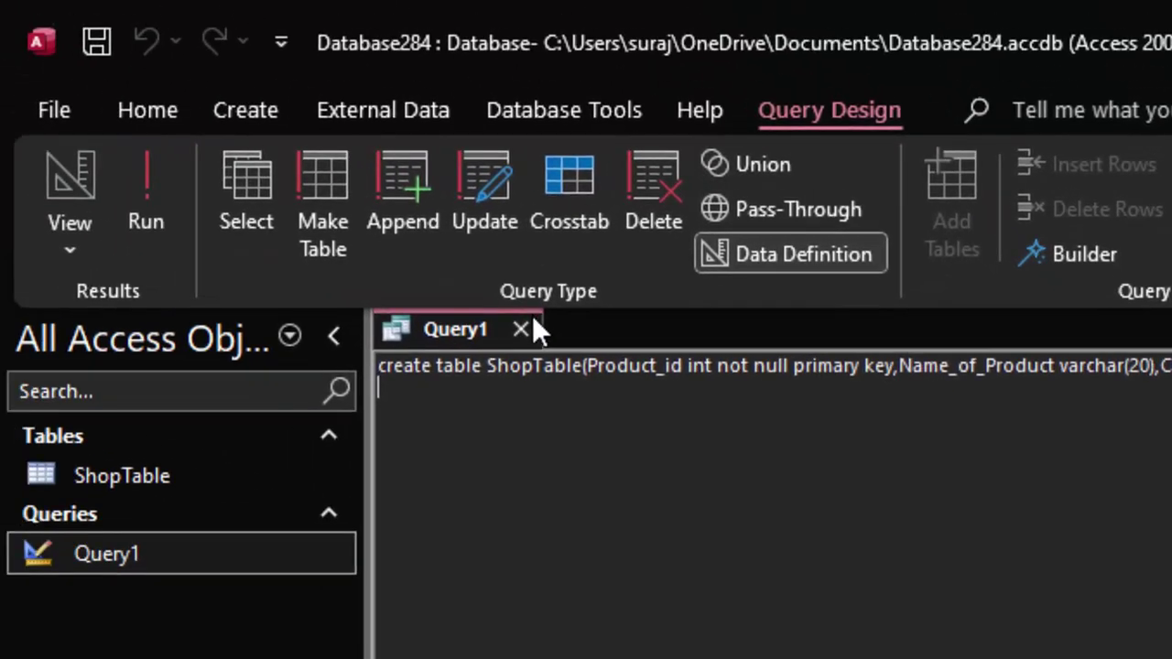
# Close Query1 and open a new Query2 in SQL view with the default SELECT; cleared
pyautogui.click(529, 327)
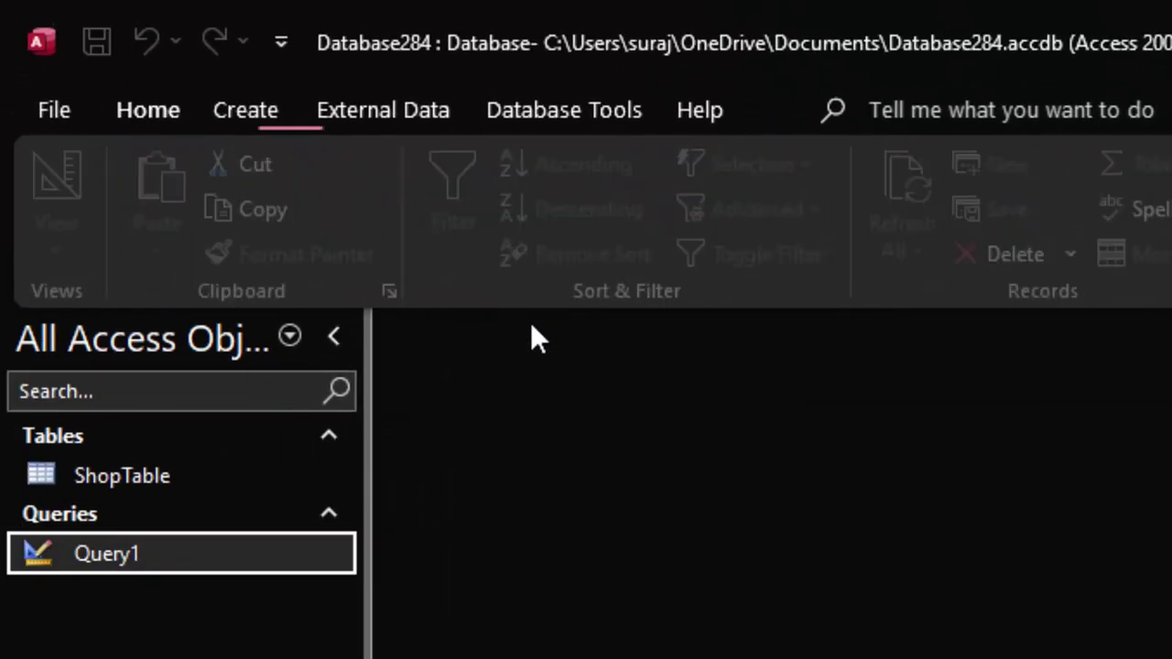
pyautogui.click(220, 106)
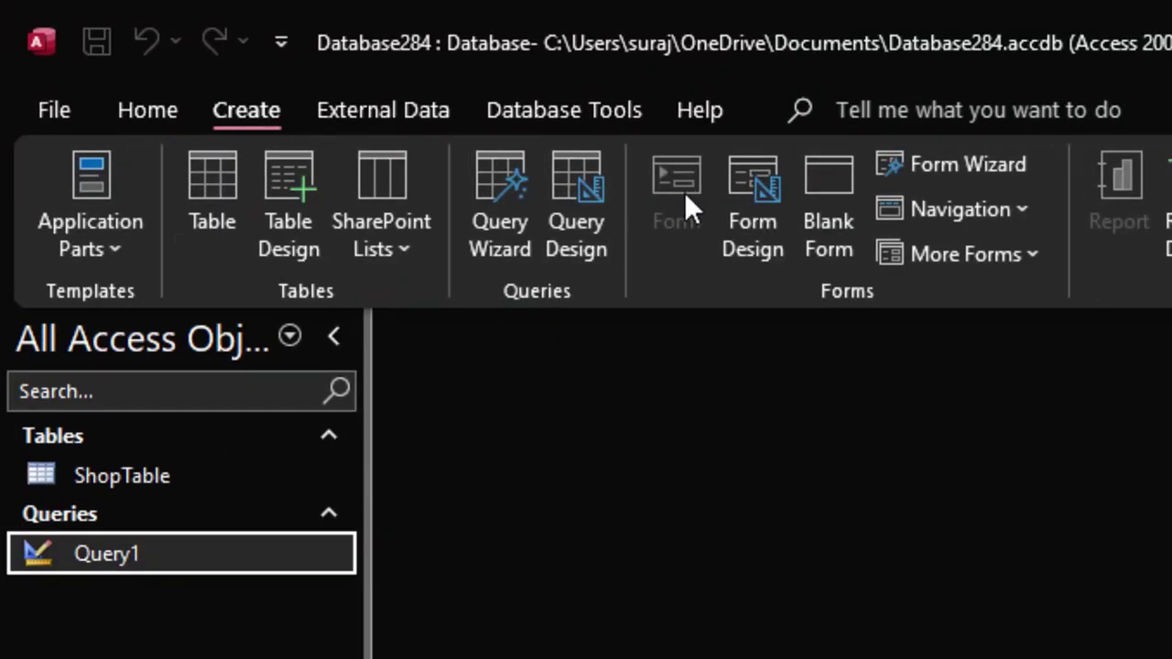
pyautogui.click(569, 178)
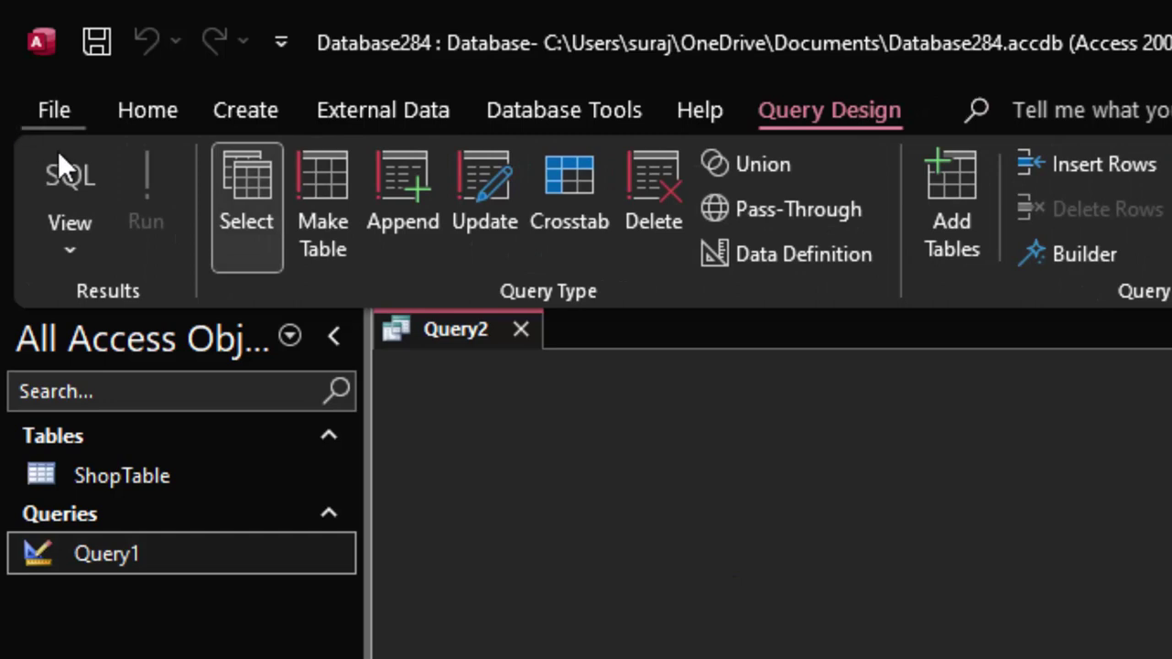
pyautogui.click(81, 175)
pyautogui.hotkey('ctrl', 'a')
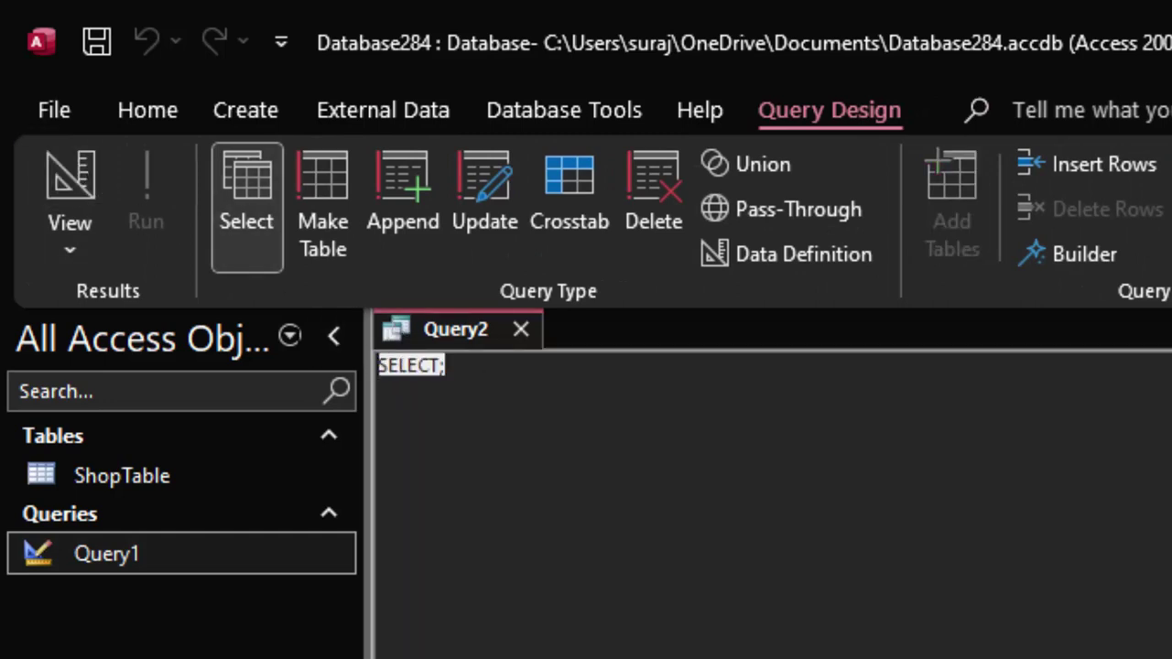
pyautogui.press('BackSpace')
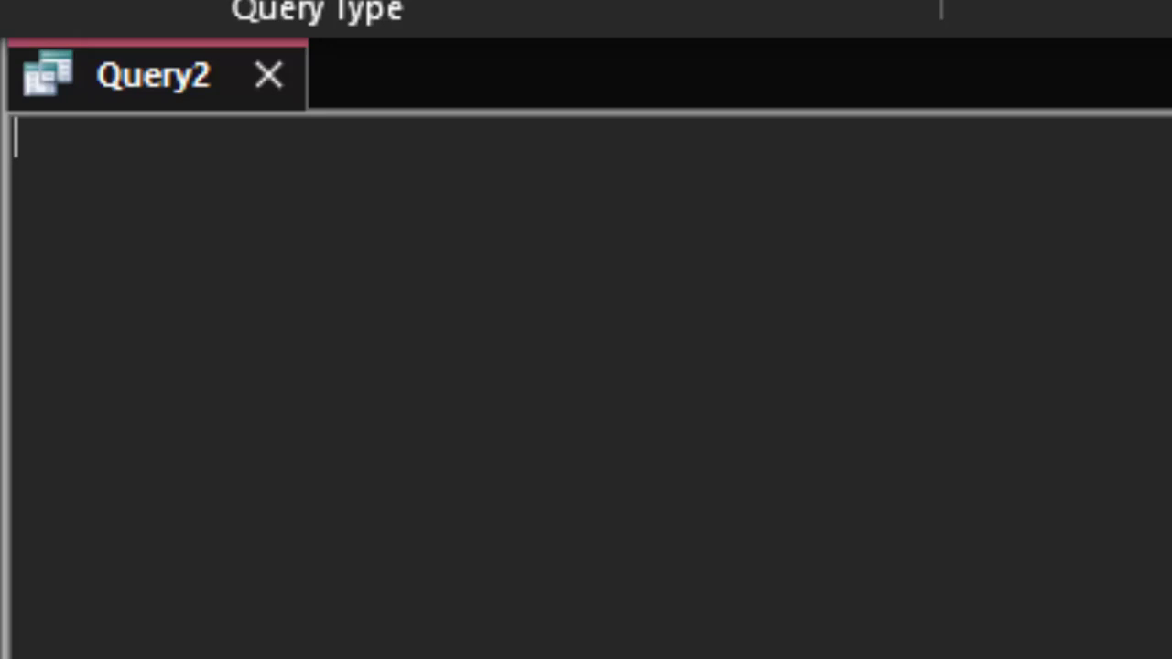
# Type 'create table Shopping(Customer_id int unique,Product_id int unique);' into Query2's SQL editor
pyautogui.write('create')
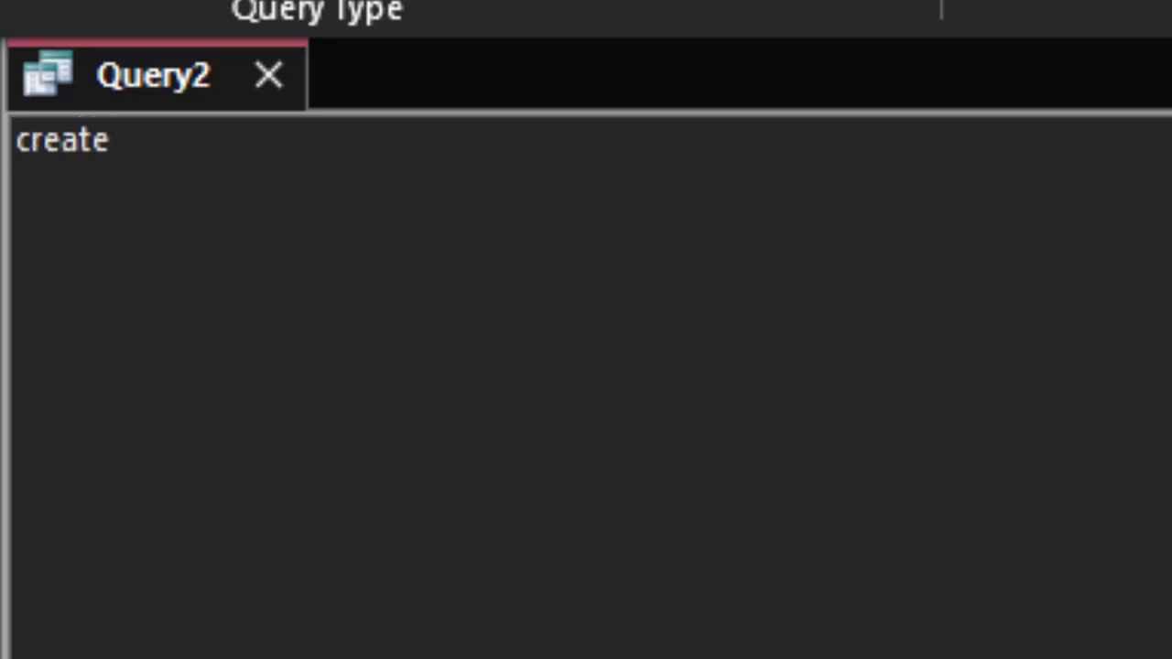
pyautogui.write(' ta')
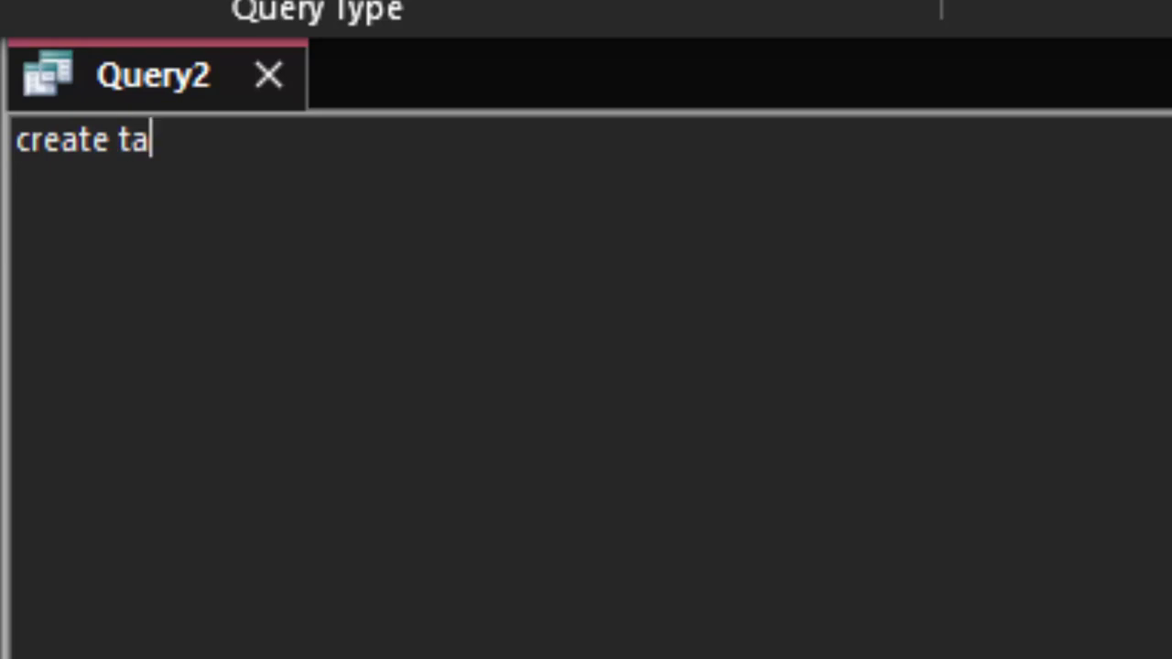
pyautogui.write('ble ')
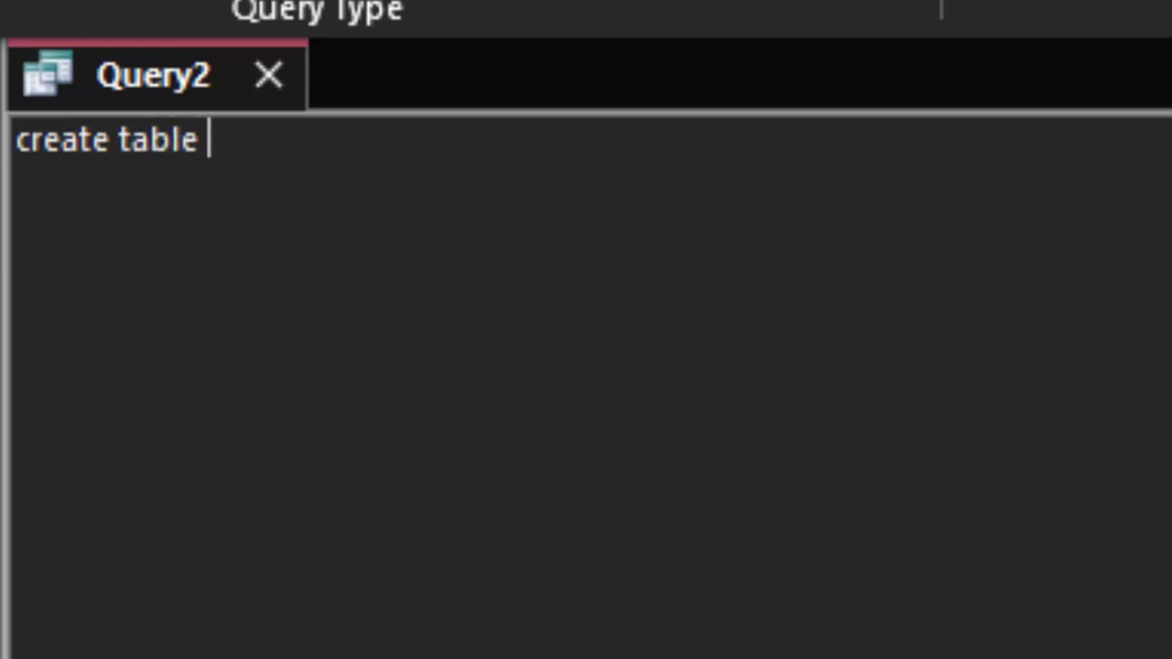
pyautogui.write('S')
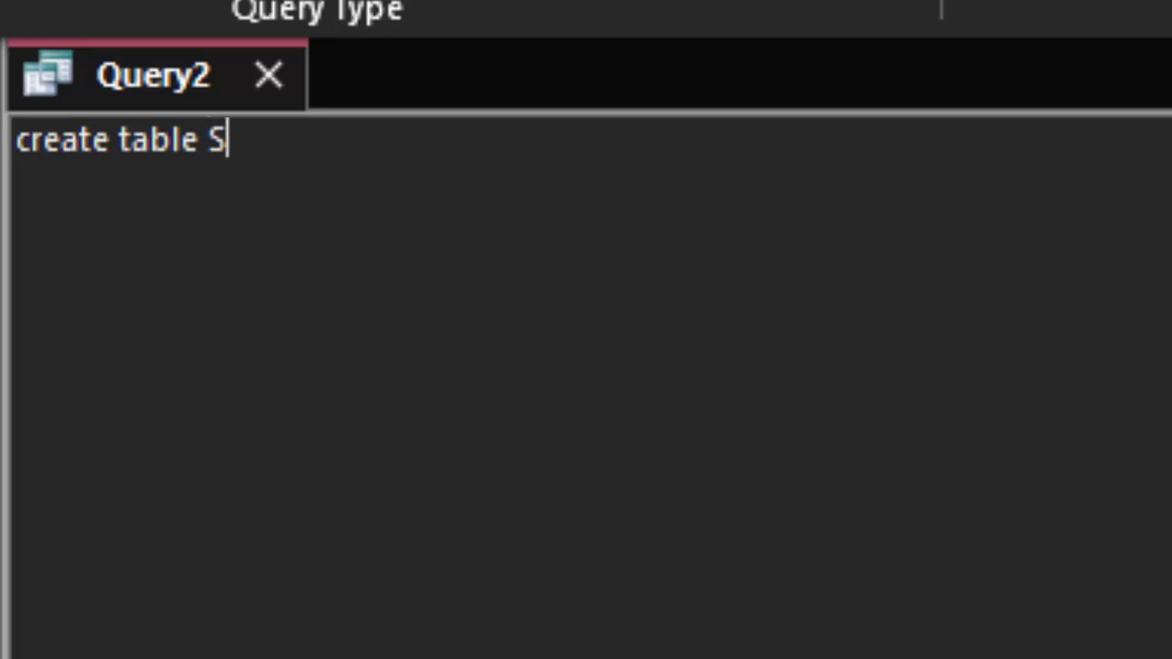
pyautogui.hotkey('ctrl', 'z')
pyautogui.hotkey('ctrl', 'z')
pyautogui.write('S')
pyautogui.write('h')
pyautogui.write('o')
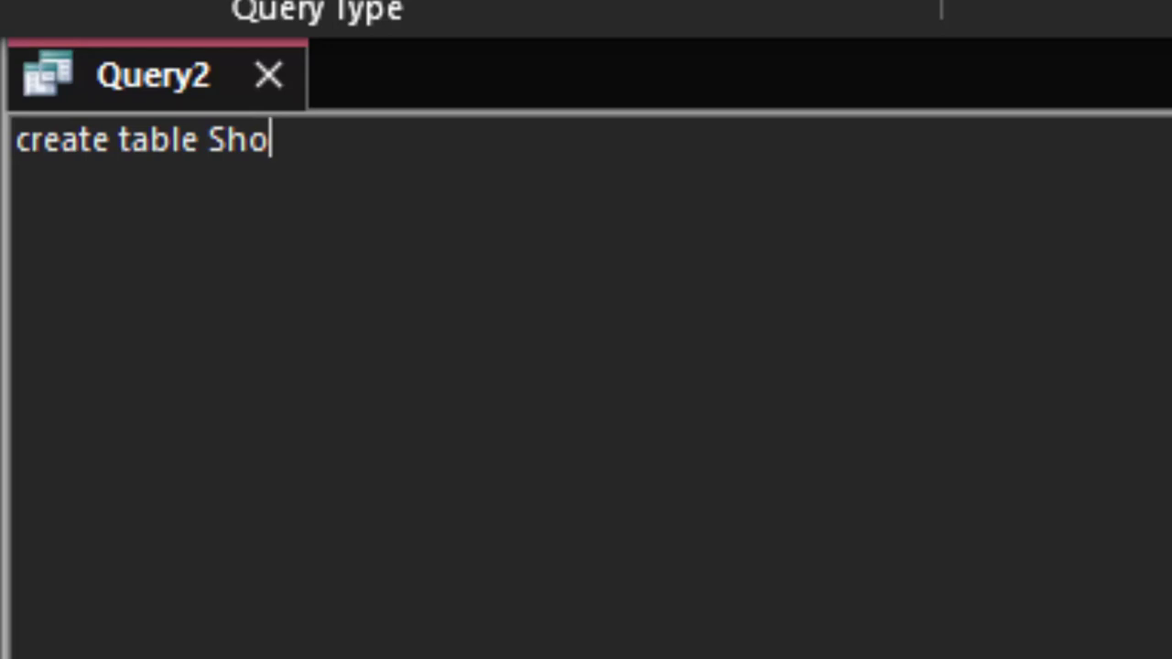
pyautogui.write('pping')
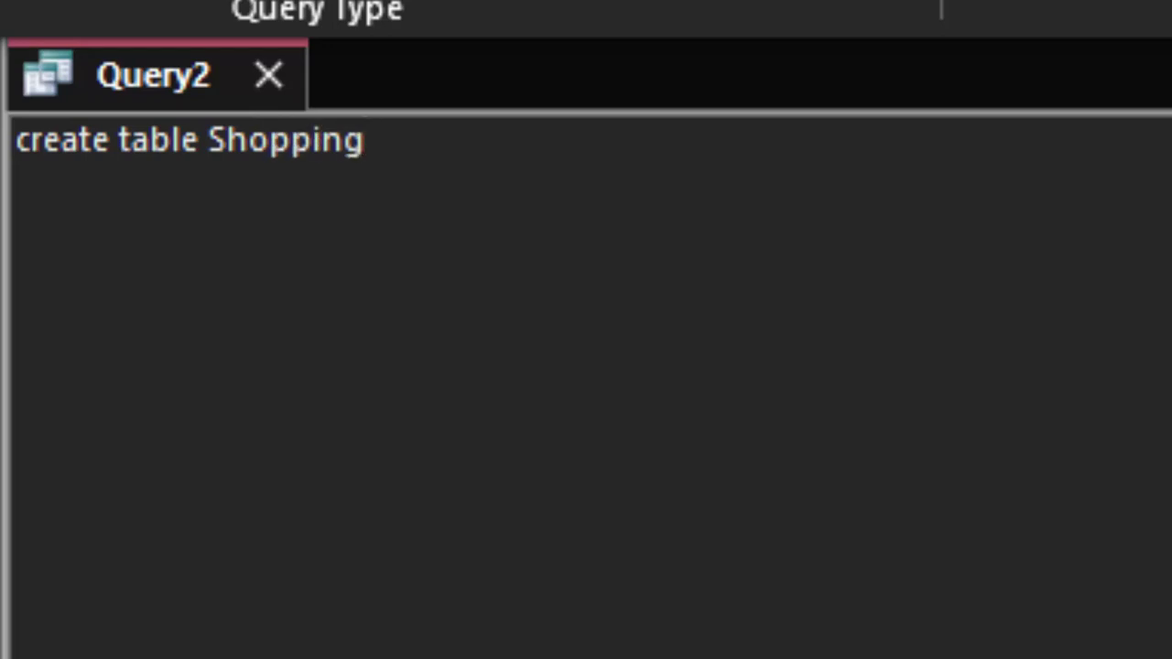
pyautogui.write('(')
pyautogui.write('Custom')
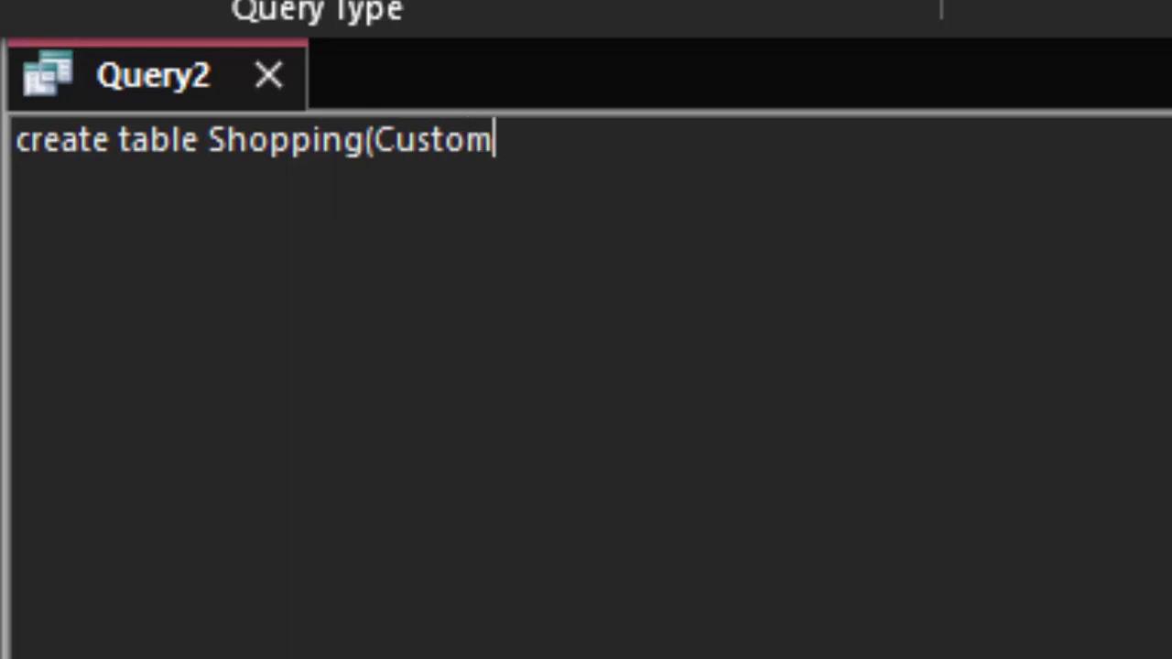
pyautogui.write('er')
pyautogui.write('_id')
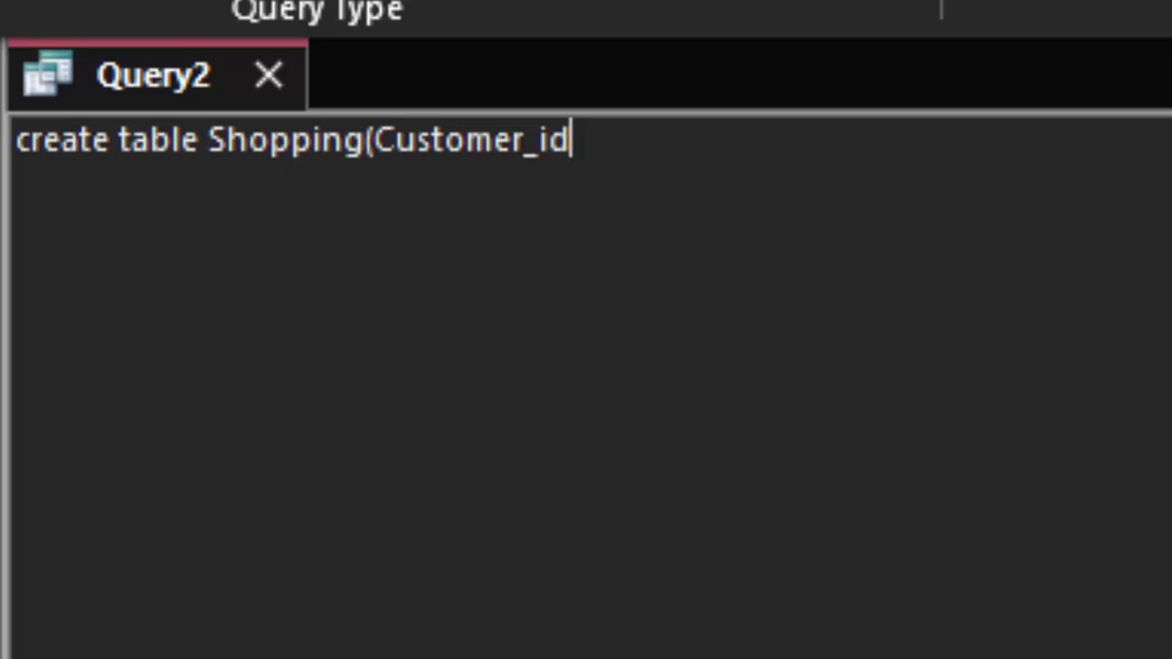
pyautogui.write(' int')
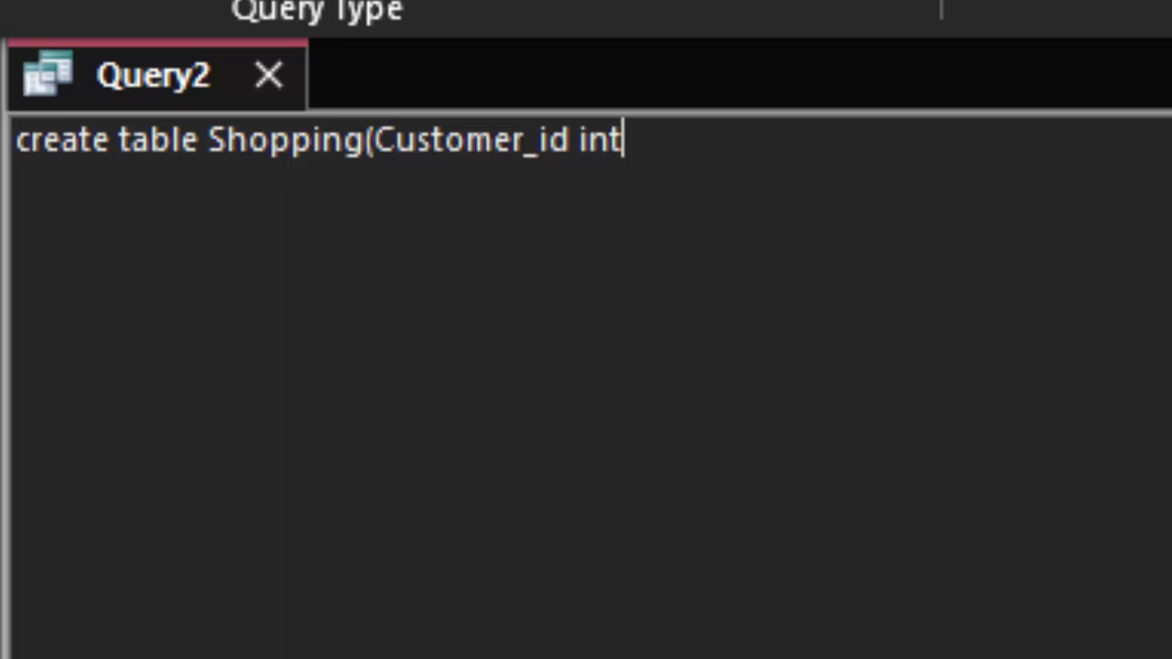
pyautogui.write(' u')
pyautogui.write('niq')
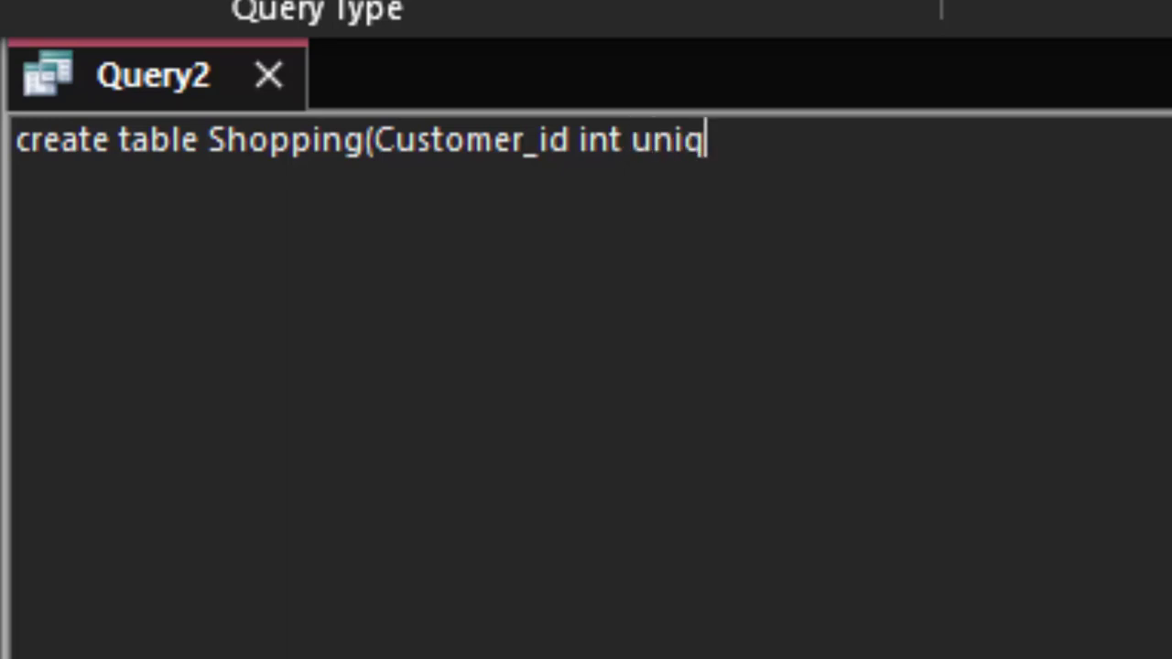
pyautogui.write('ue')
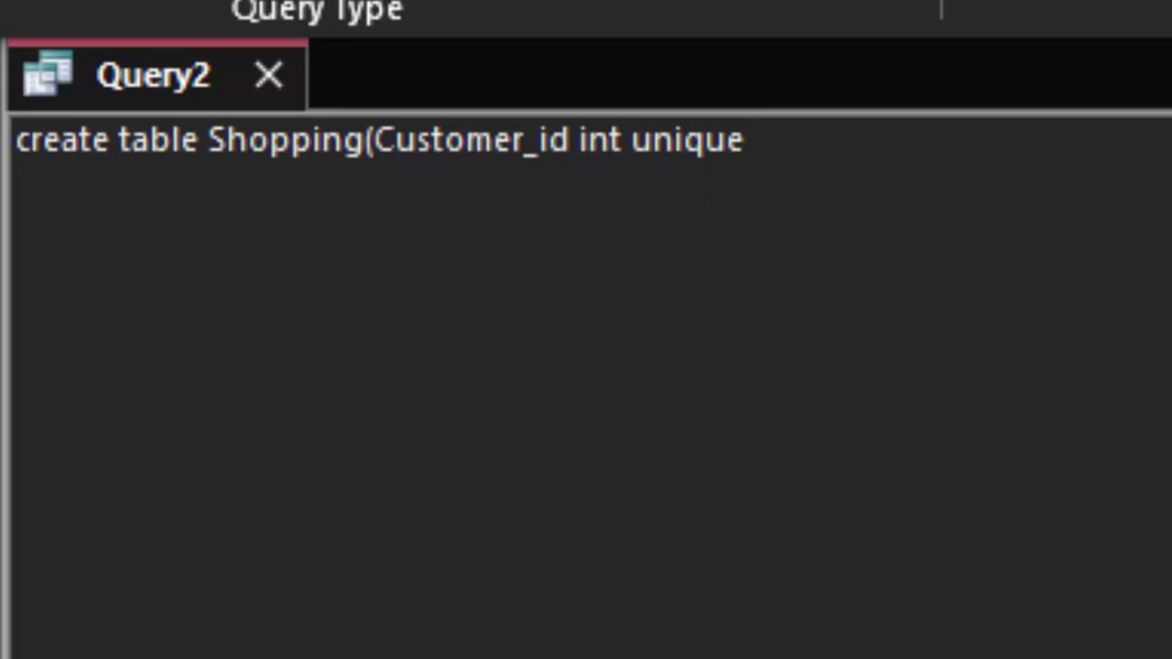
pyautogui.write(',')
pyautogui.write('Produc')
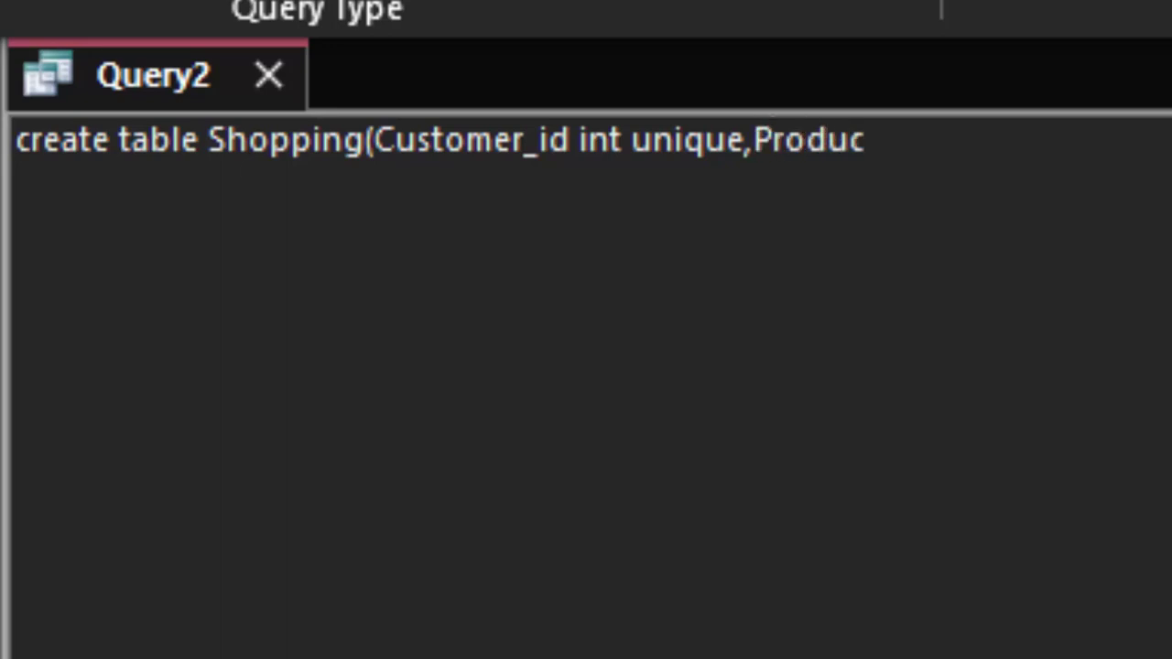
pyautogui.write('t_id')
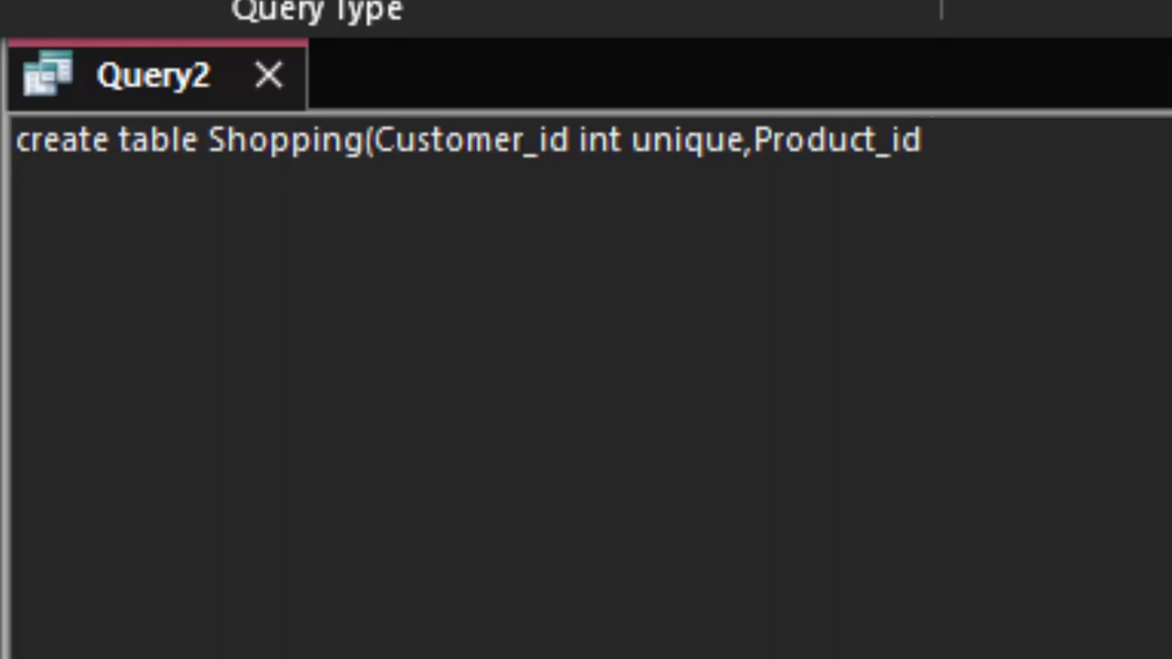
pyautogui.write(' int')
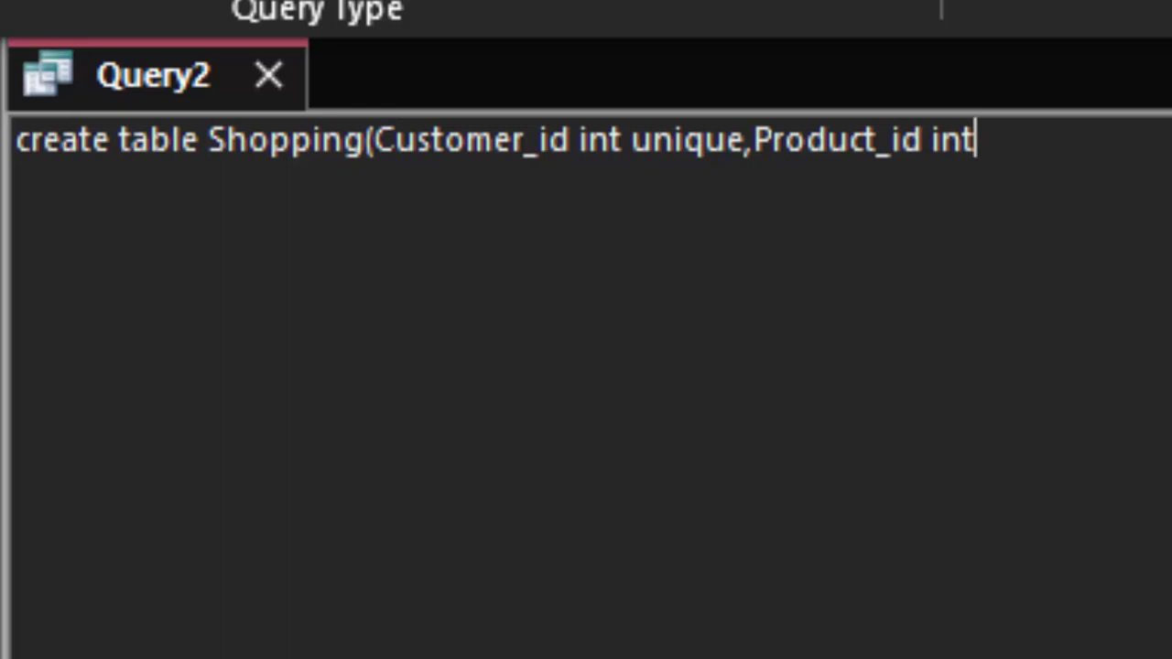
pyautogui.write(' i')
pyautogui.press('BackSpace')
pyautogui.write('unique,')
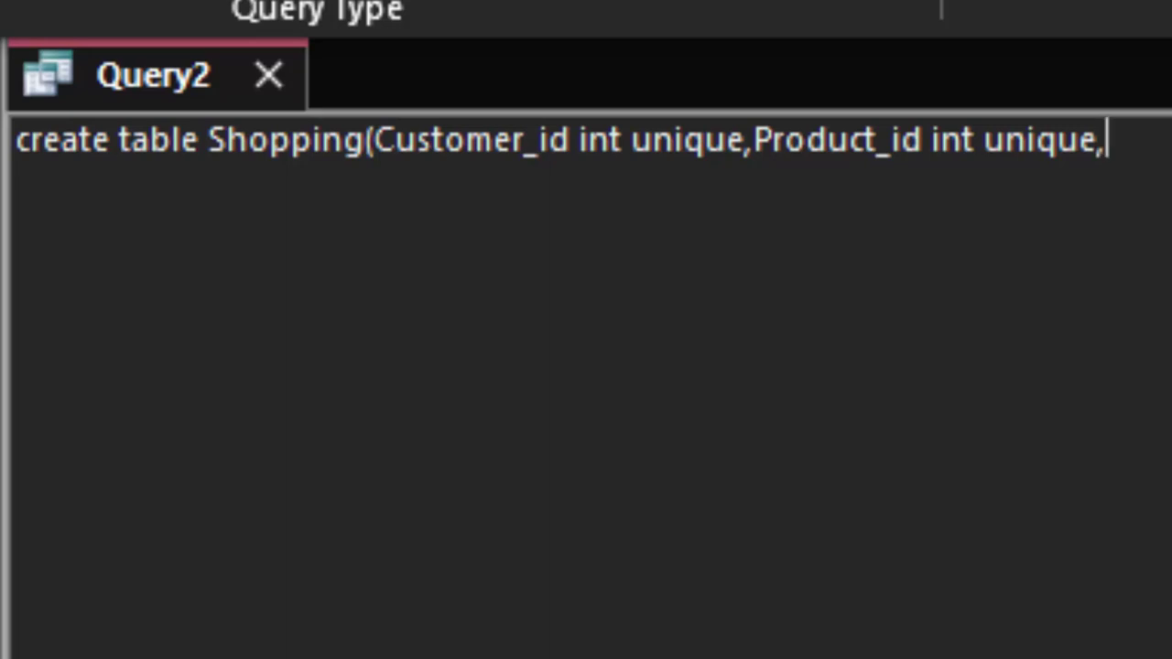
pyautogui.press('BackSpace')
pyautogui.write(');')
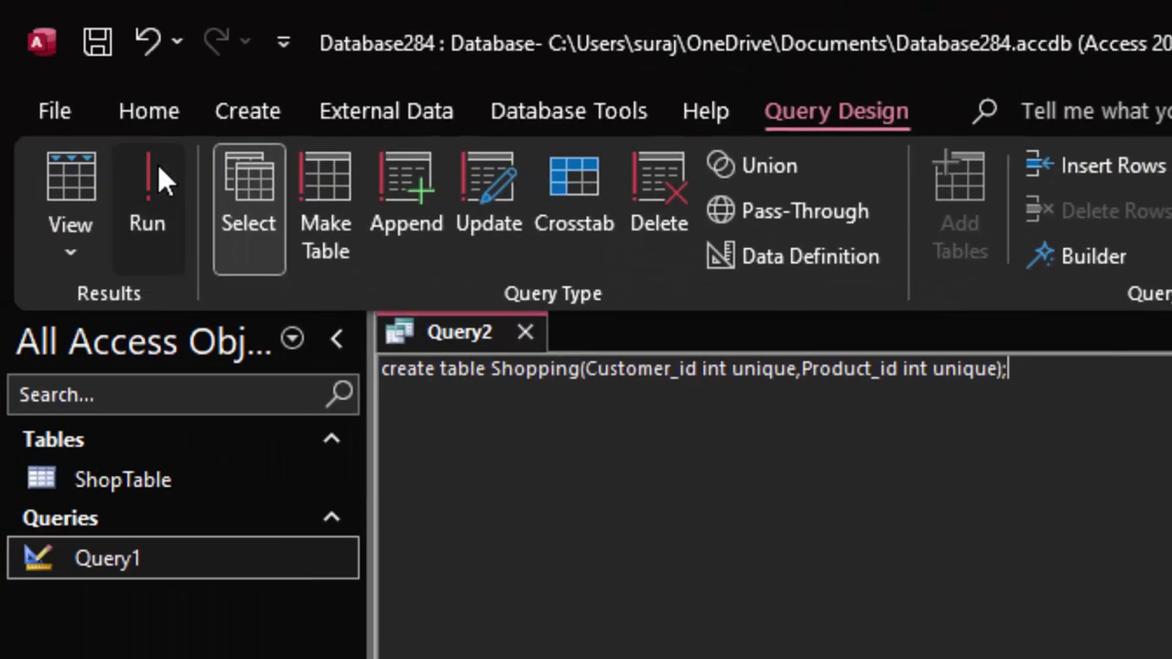
# Run the create-table query and open the new Shopping table with Customer_id and Product_id columns
pyautogui.click(157, 164)
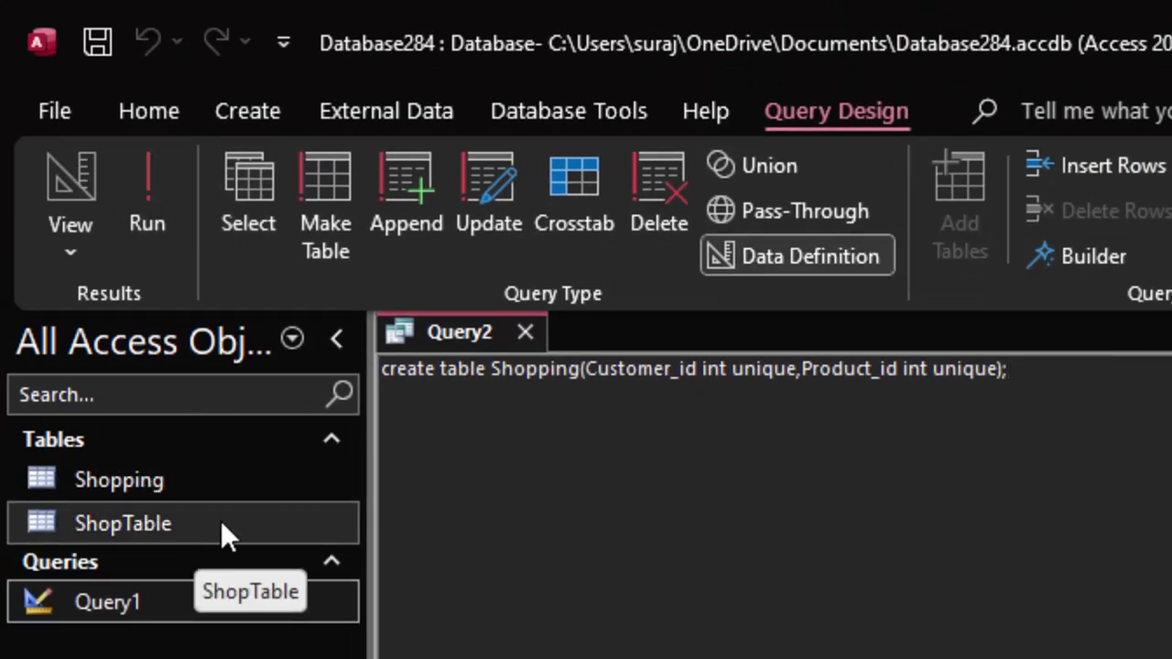
pyautogui.doubleClick(184, 475)
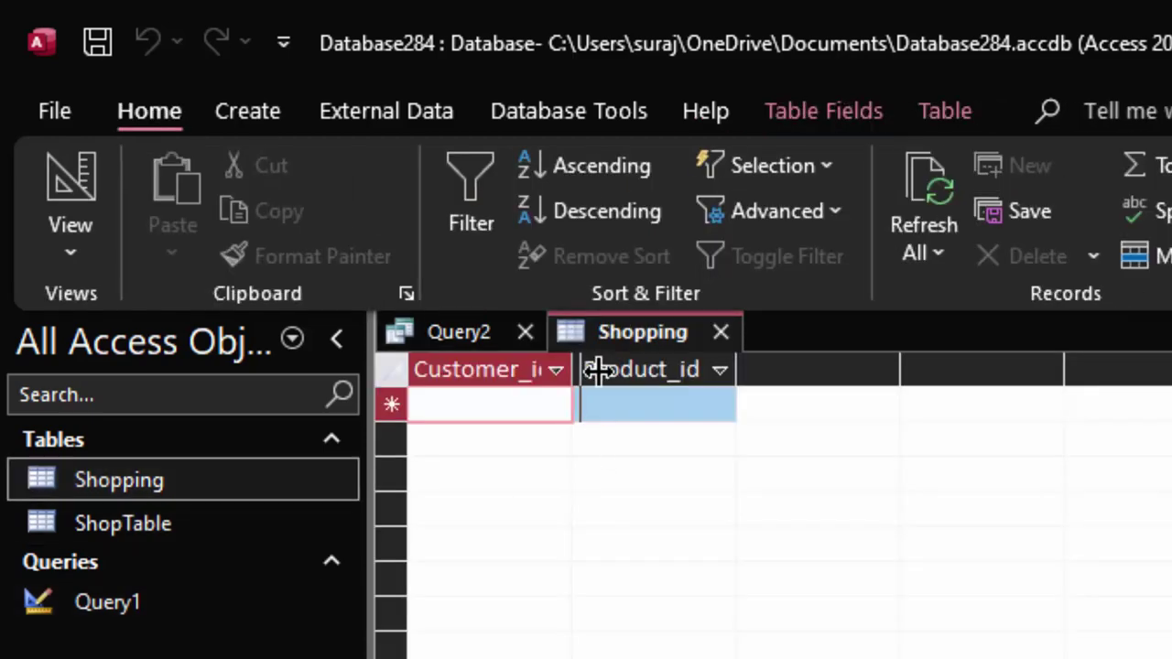
pyautogui.moveTo(632, 396); pyautogui.dragTo(622, 396)
pyautogui.click(771, 369)
pyautogui.click(783, 367)
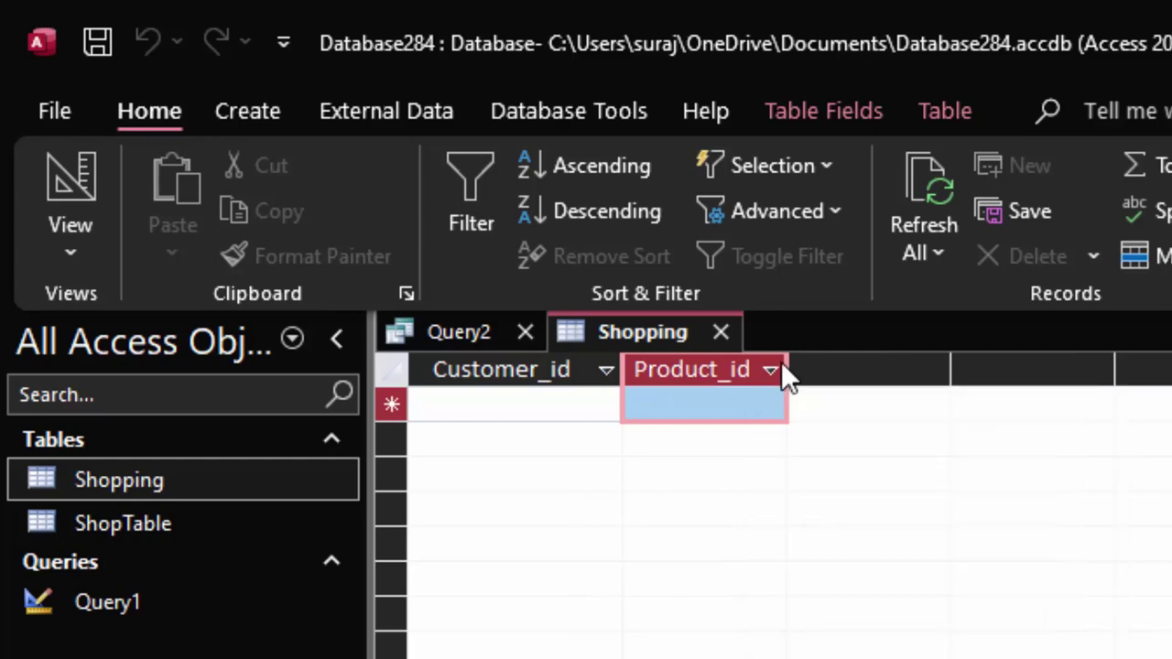
pyautogui.click(79, 258)
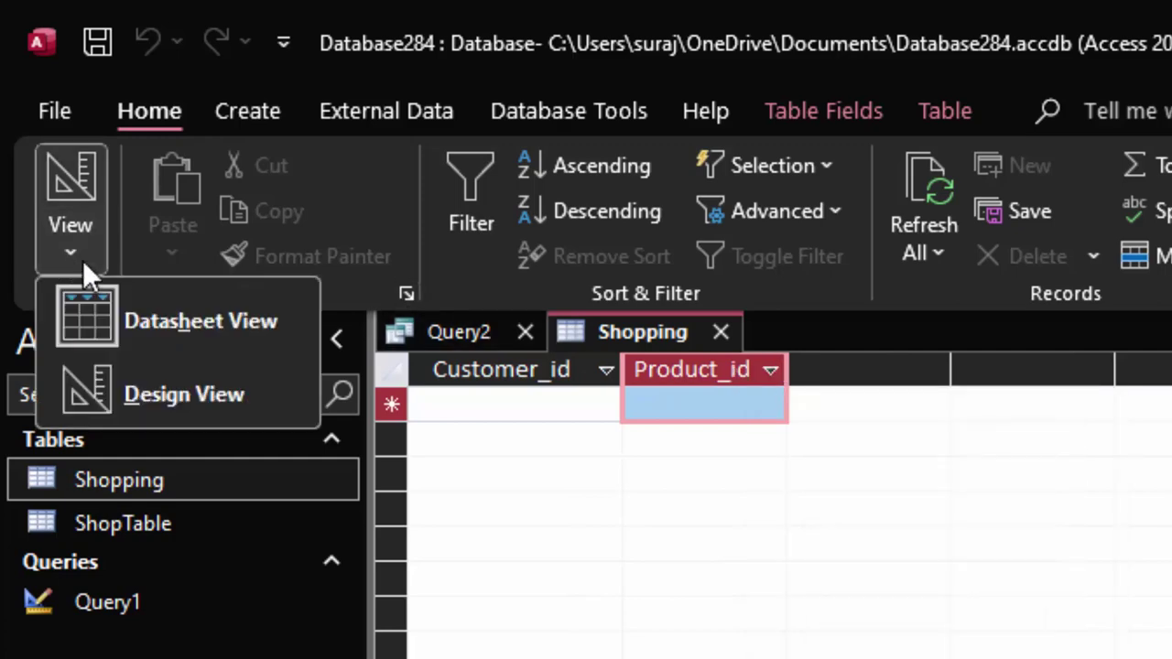
pyautogui.press('Escape')
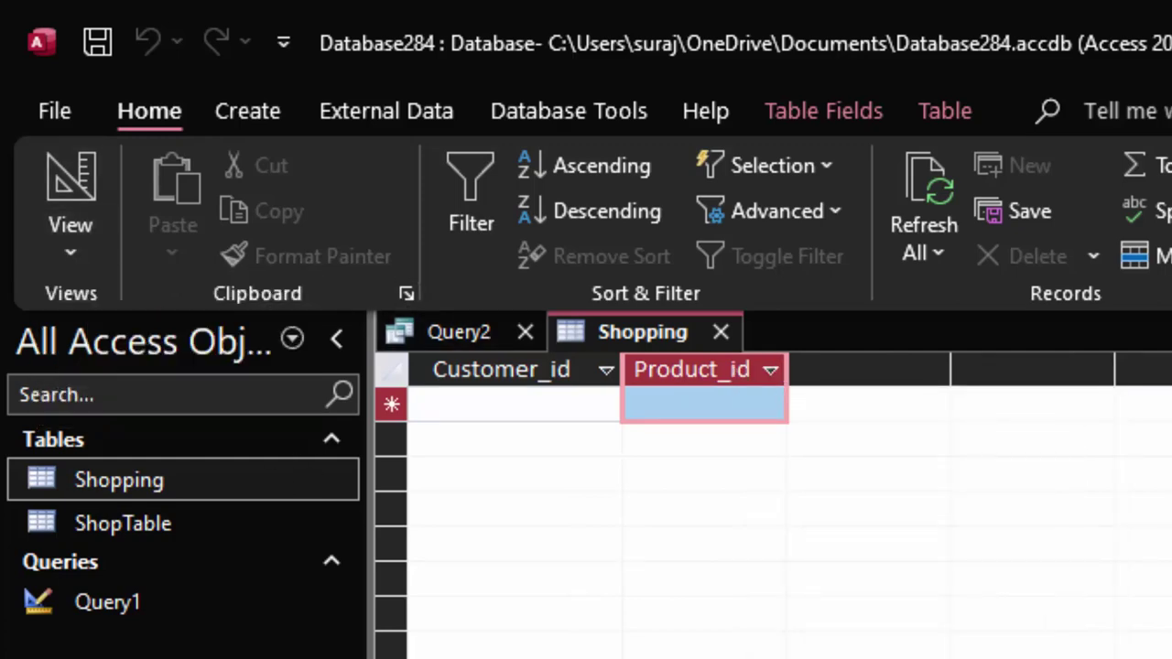
# Return to Query2's SQL text, leaving the Shopping table open
pyautogui.click(457, 331)
pyautogui.click(720, 331)
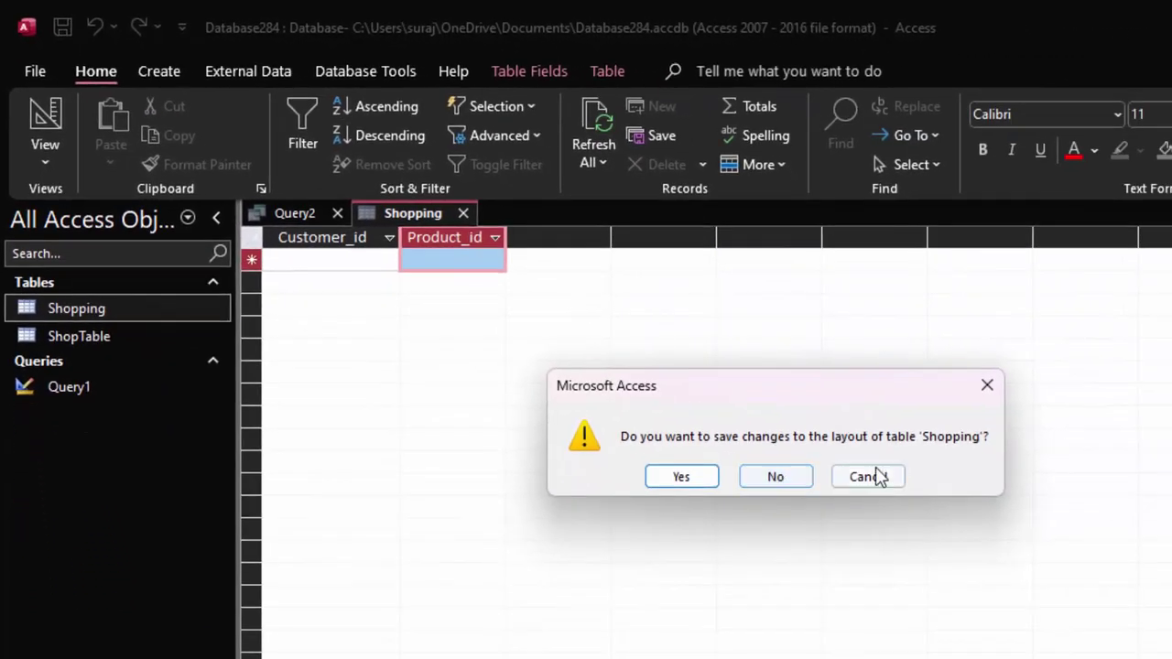
pyautogui.click(876, 477)
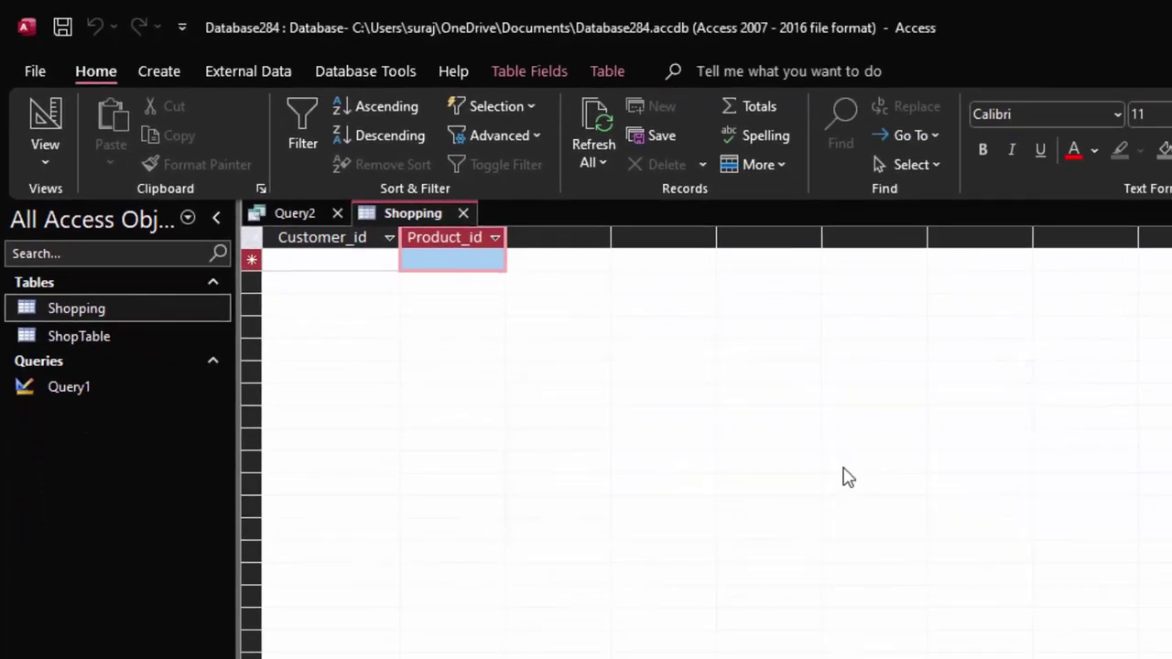
pyautogui.click(145, 309)
pyautogui.click(291, 212)
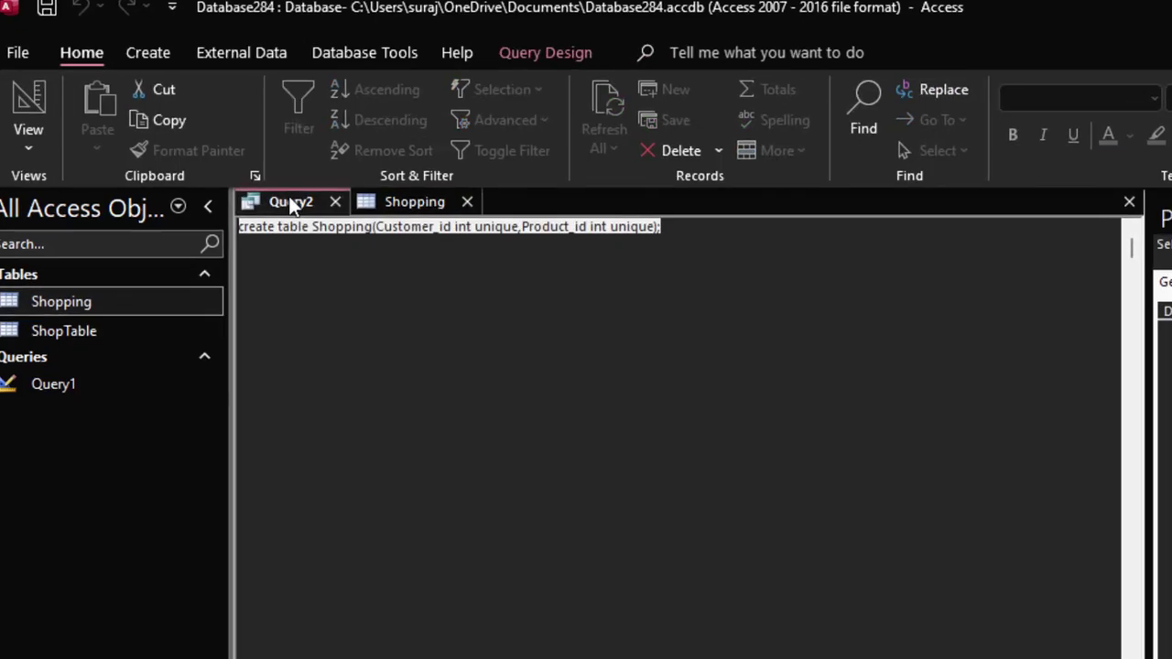
# Add ',Price currency' to the end of the column list, finishing with ');'
pyautogui.click(667, 233)
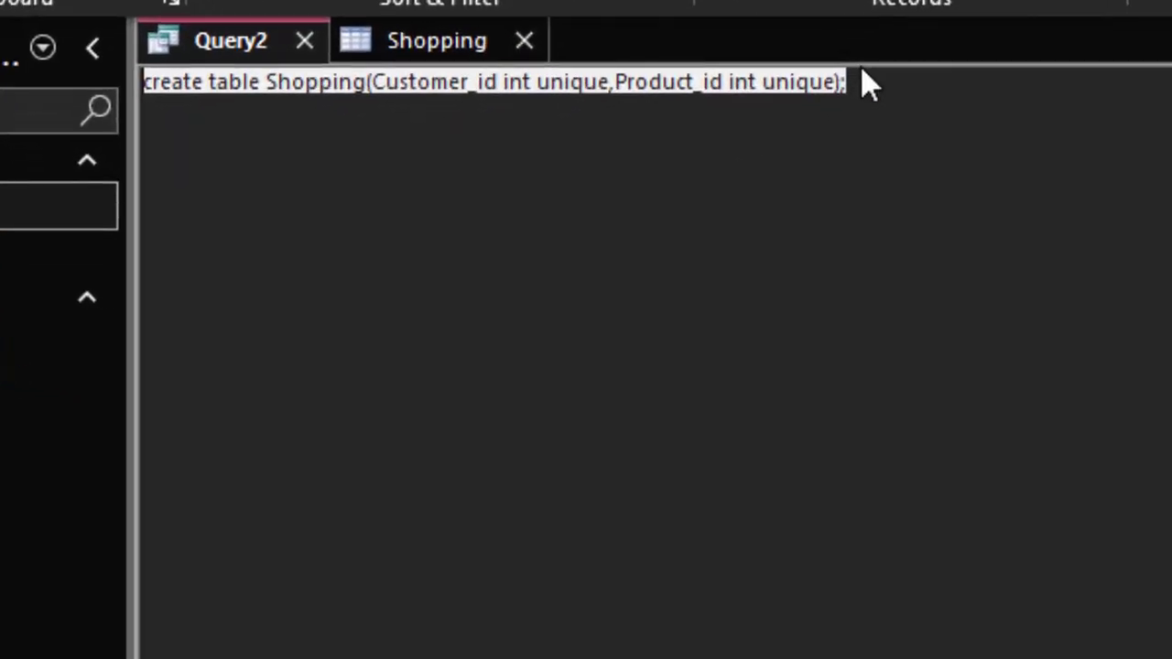
pyautogui.write(',')
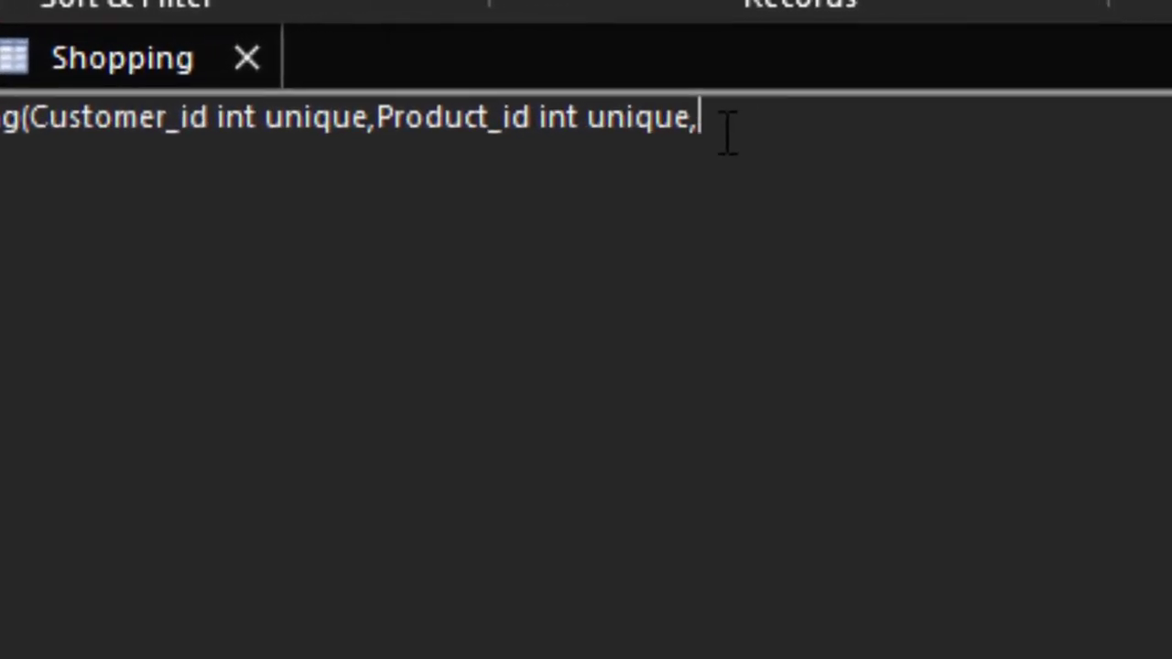
pyautogui.write('Pri')
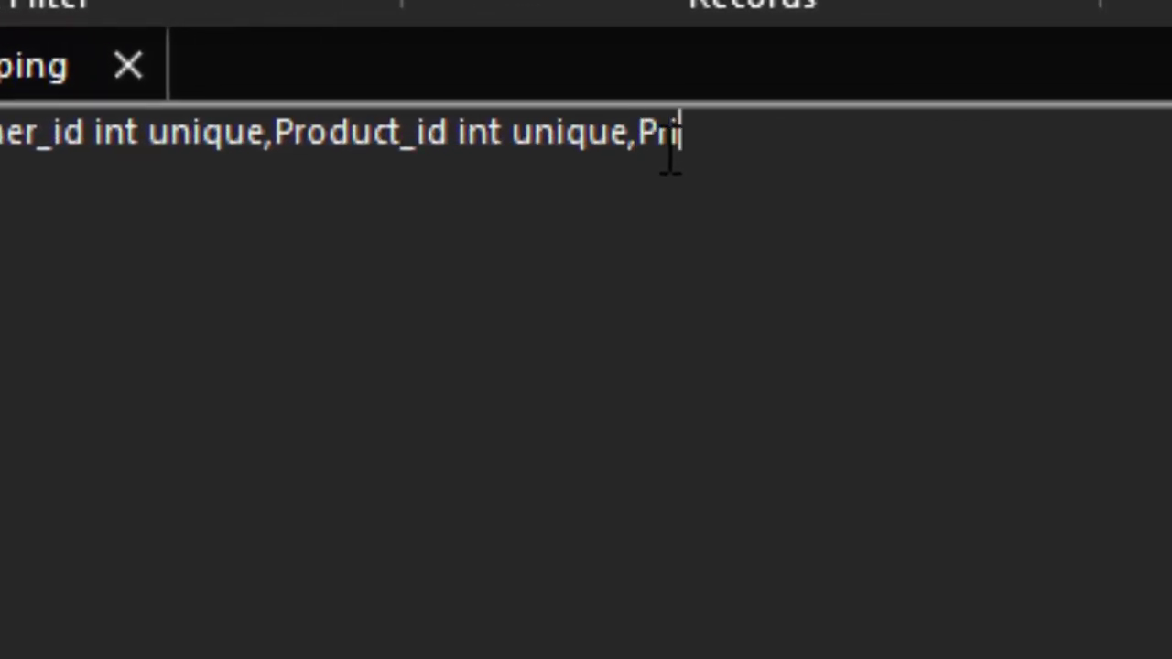
pyautogui.write('ce cu')
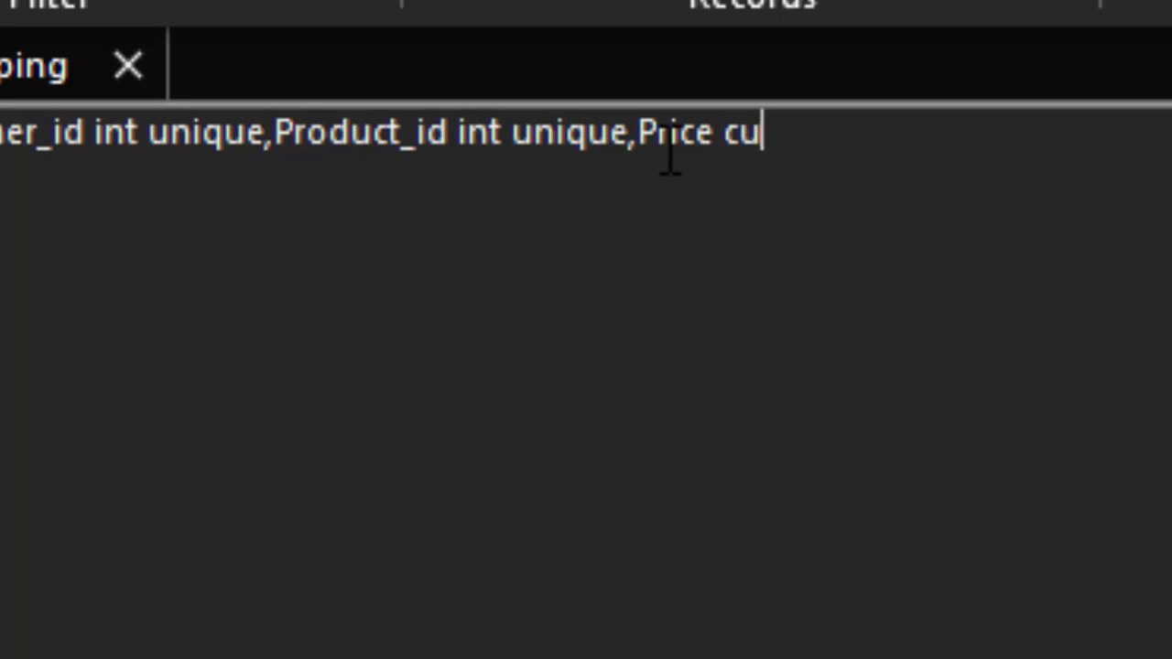
pyautogui.write('rrency')
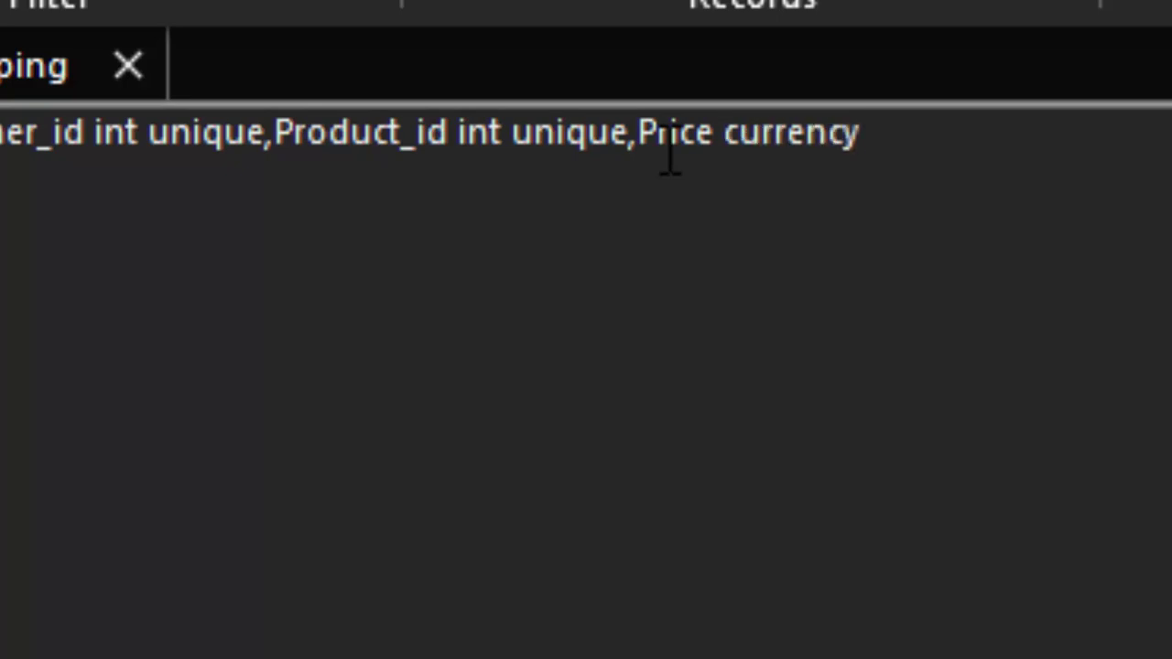
pyautogui.write('(')
pyautogui.press('BackSpace')
pyautogui.write(')')
pyautogui.write('l')
pyautogui.write(';')
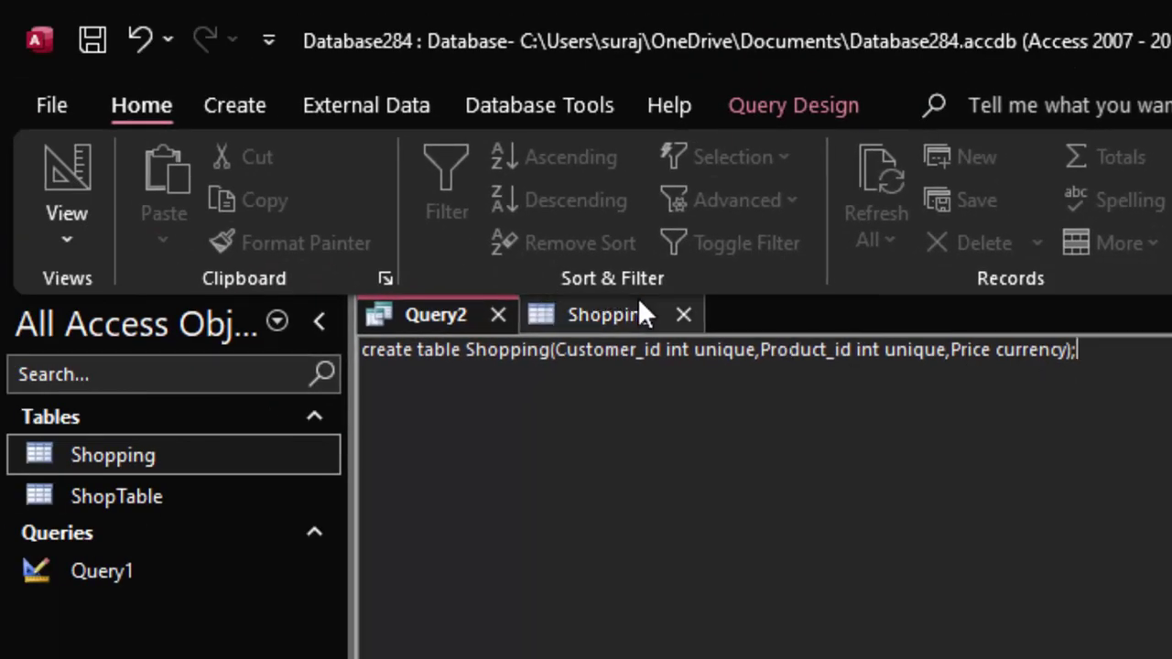
# Close the Shopping table saving its layout, then run the query and dismiss the 'already exists' error
pyautogui.click(681, 314)
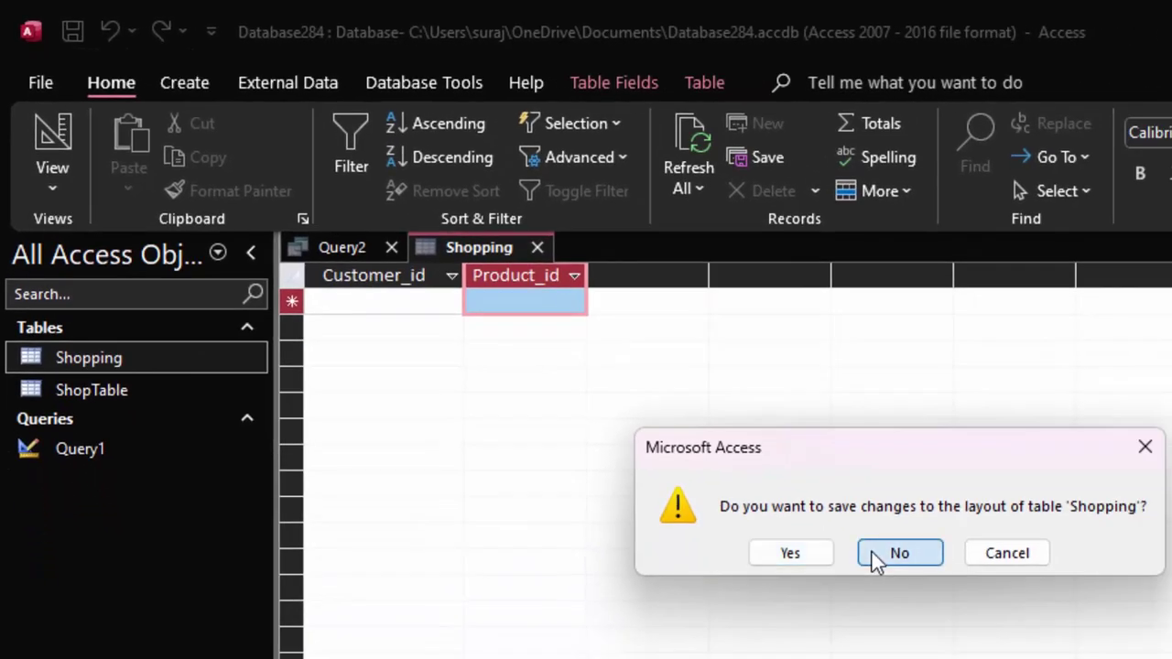
pyautogui.click(871, 551)
pyautogui.moveTo(886, 287); pyautogui.dragTo(355, 275)
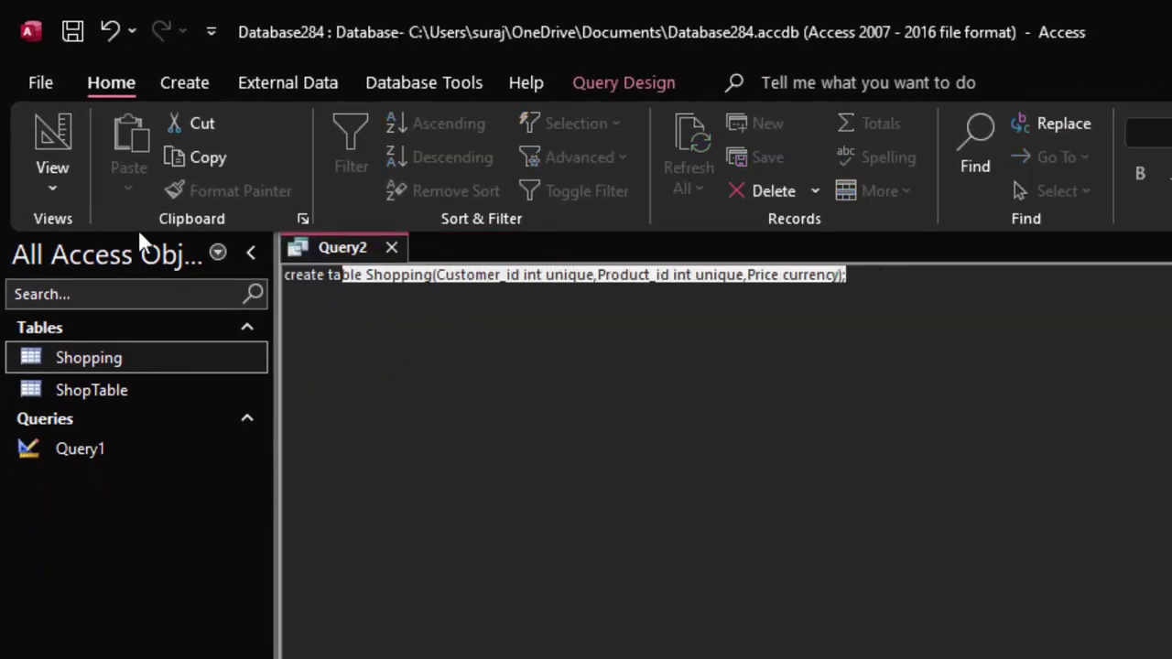
pyautogui.click(575, 80)
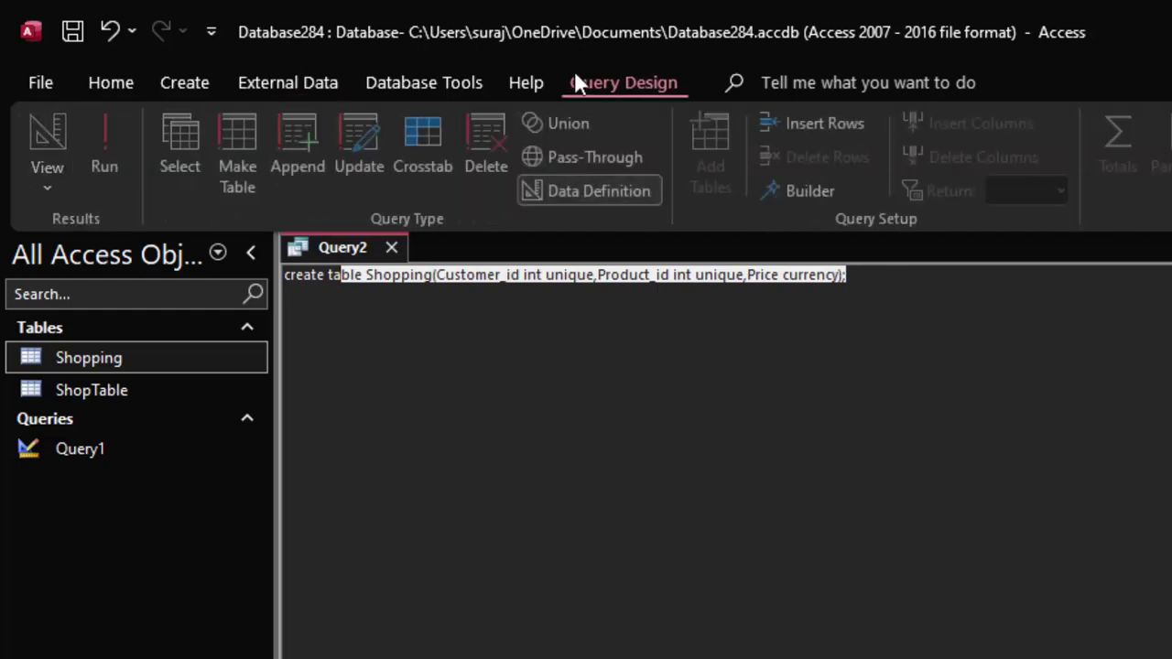
pyautogui.click(110, 146)
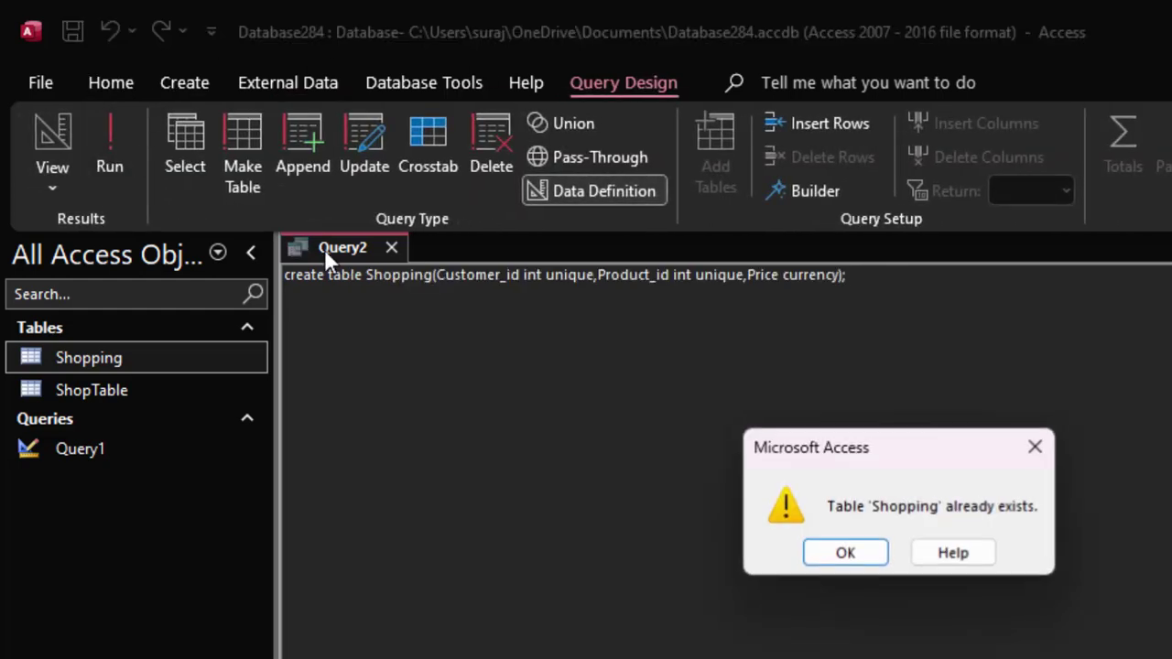
pyautogui.click(827, 555)
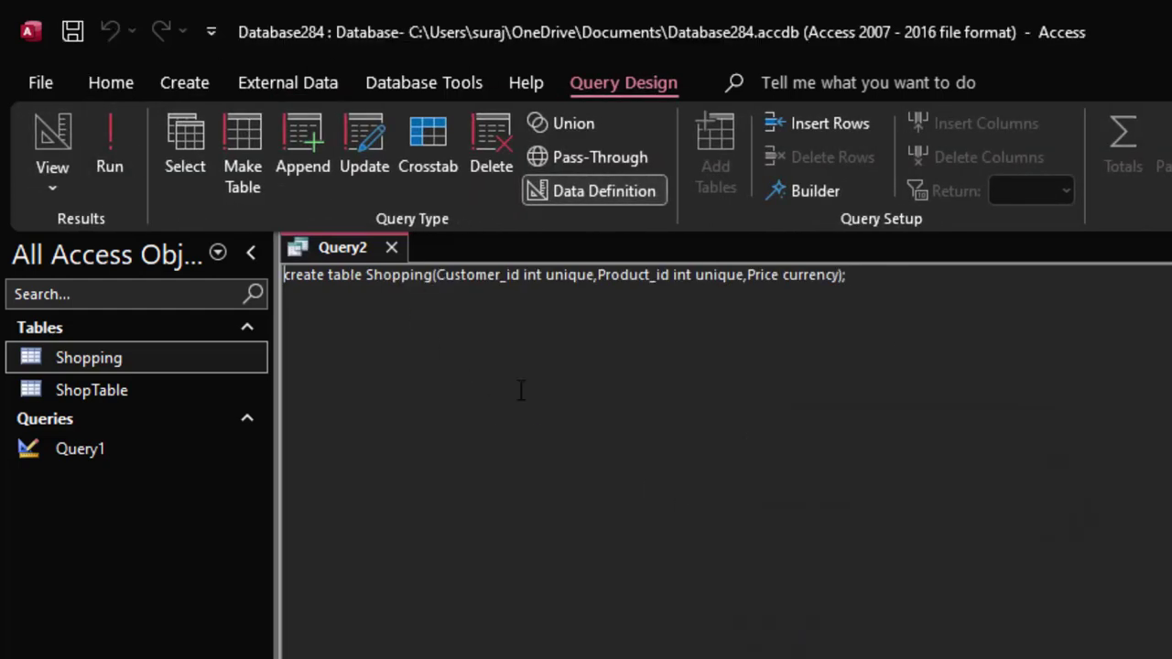
# Delete the old Shopping table, rerun the query, and open the recreated Shopping table
pyautogui.rightClick(161, 359)
pyautogui.click(271, 607)
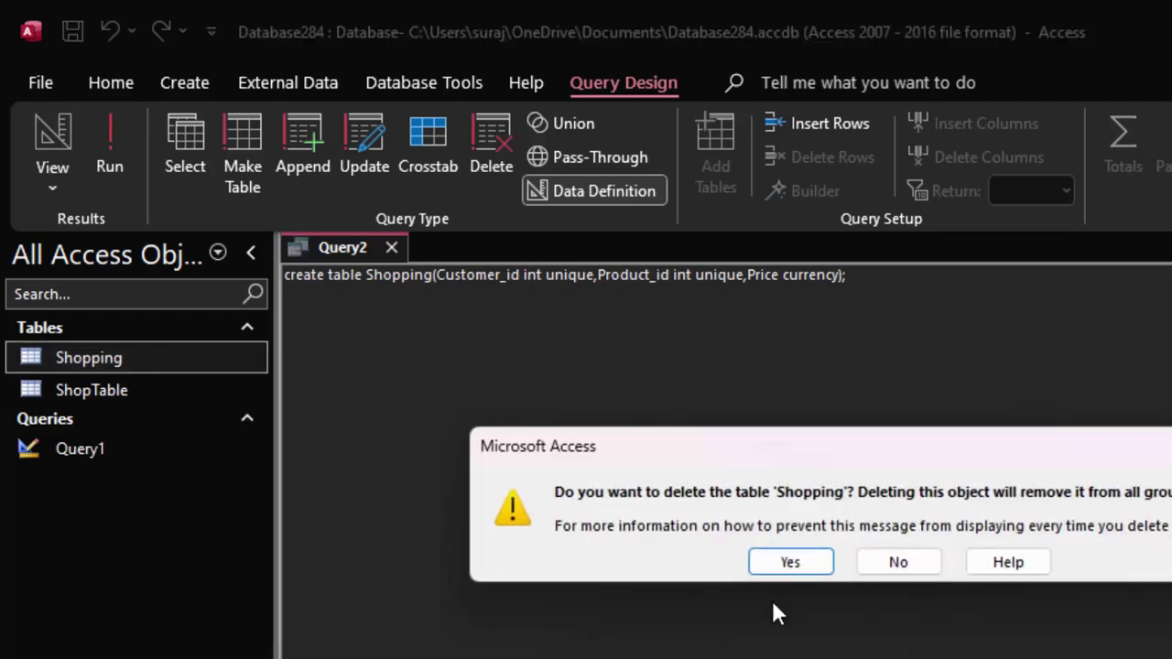
pyautogui.click(791, 562)
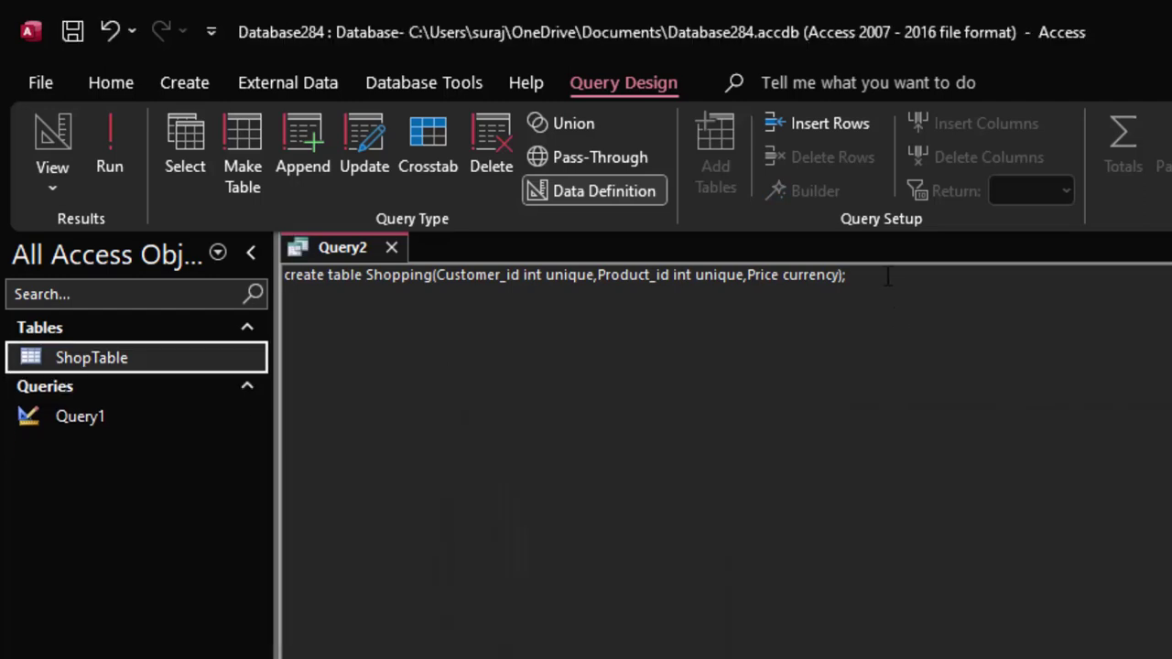
pyautogui.moveTo(887, 276); pyautogui.dragTo(284, 275)
pyautogui.click(109, 148)
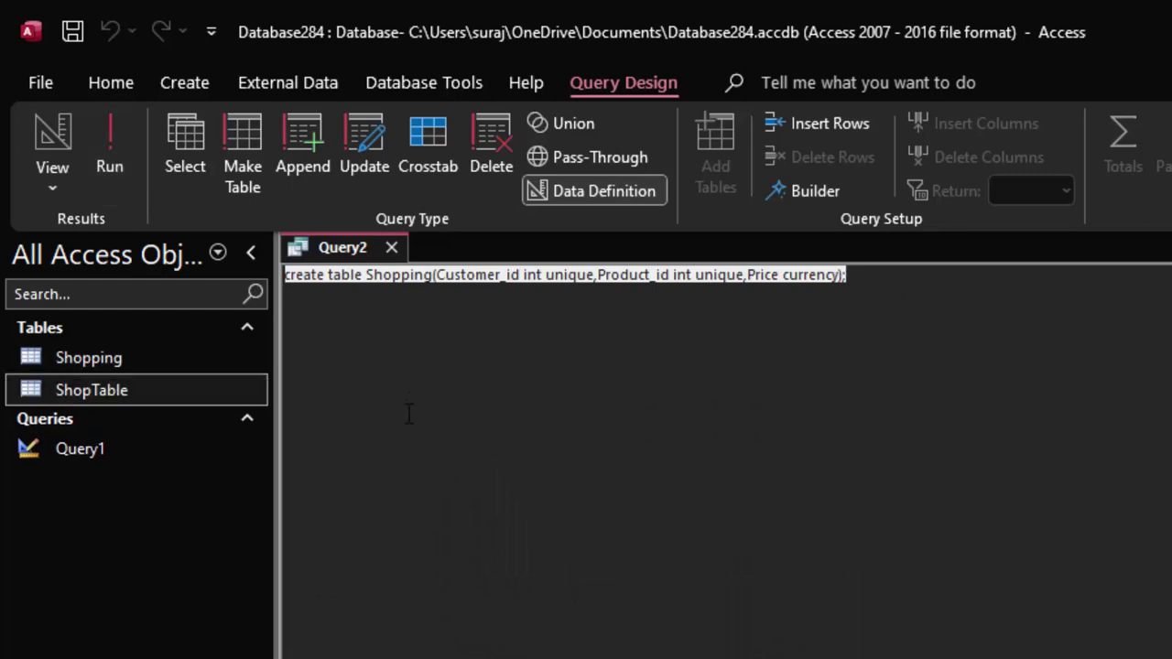
pyautogui.click(122, 358)
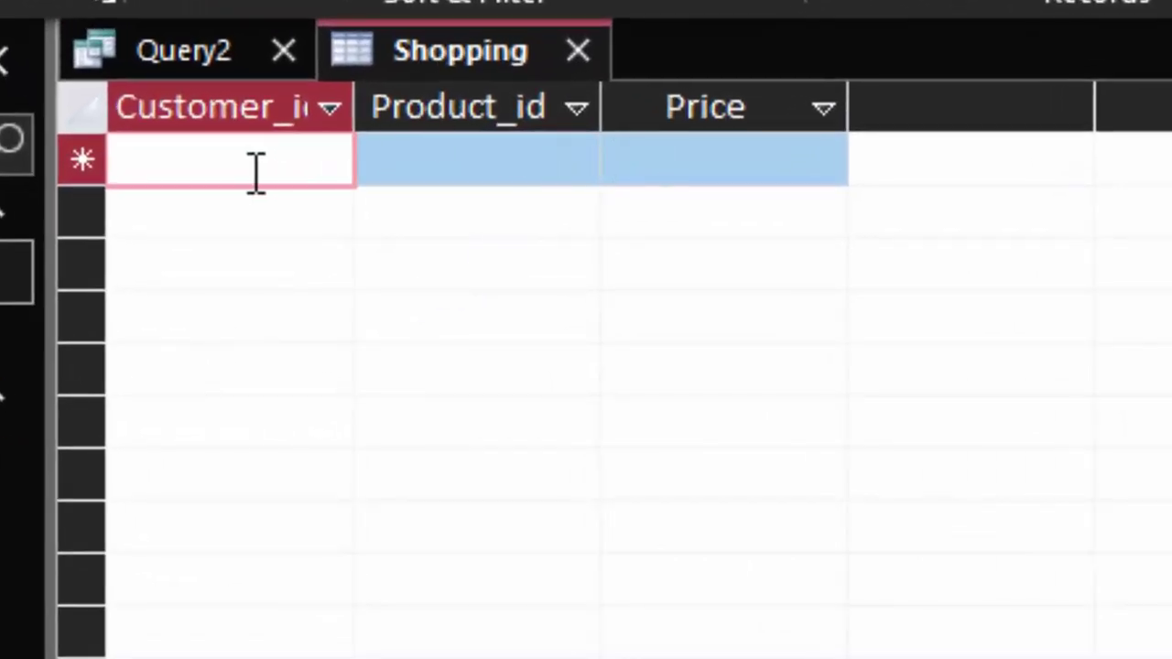
# Enter and save the first row: Customer_id 111, Product_id 112, Price 50
pyautogui.moveTo(355, 107); pyautogui.dragTo(430, 107)
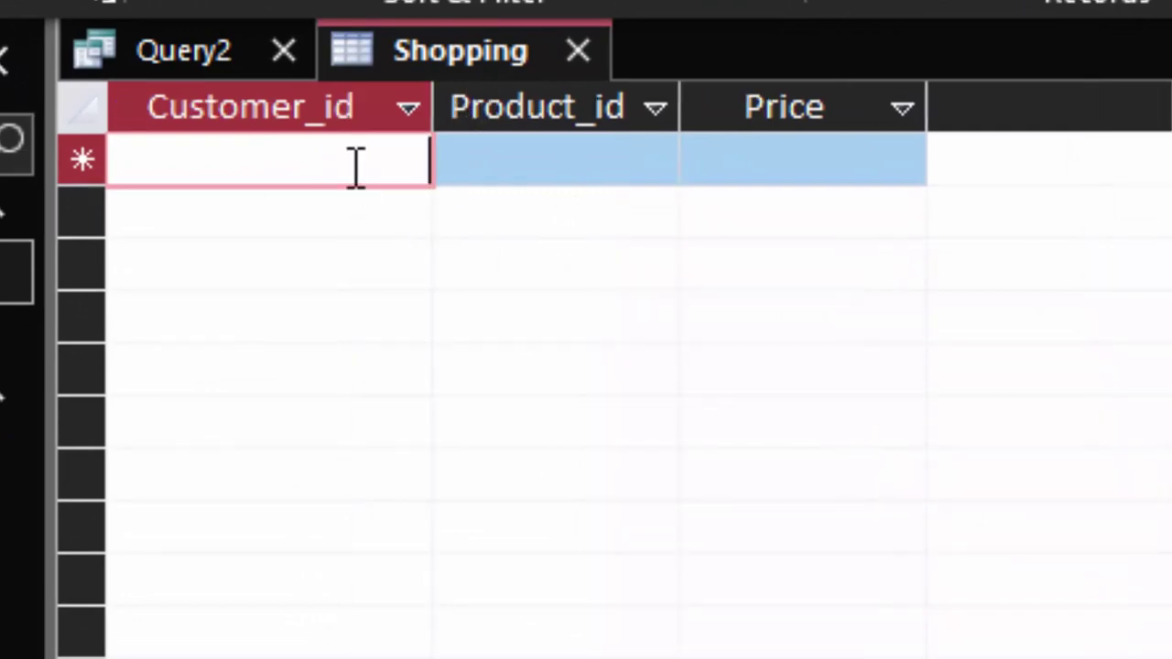
pyautogui.write('111')
pyautogui.press('Tab')
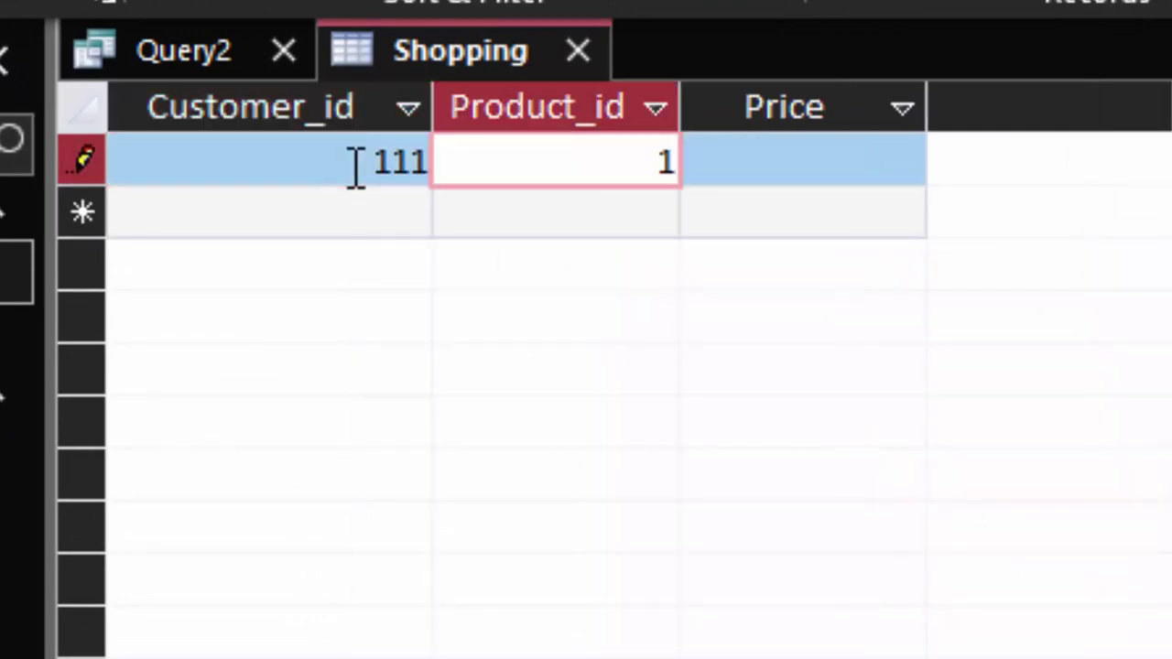
pyautogui.write('12')
pyautogui.press('Tab')
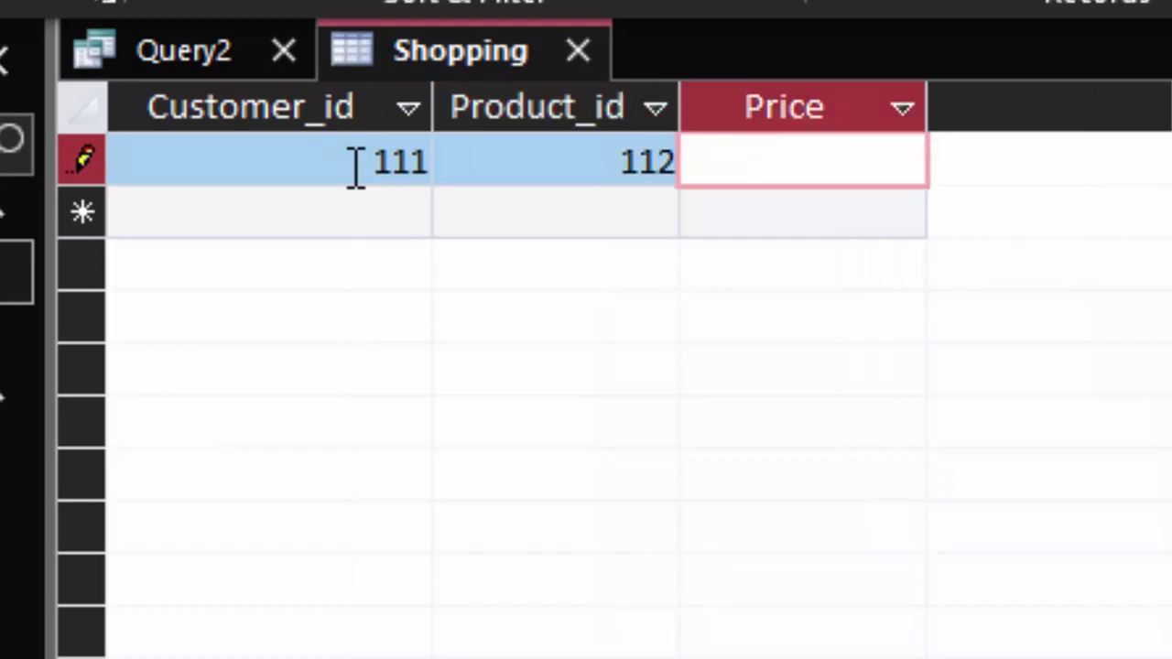
pyautogui.write('50')
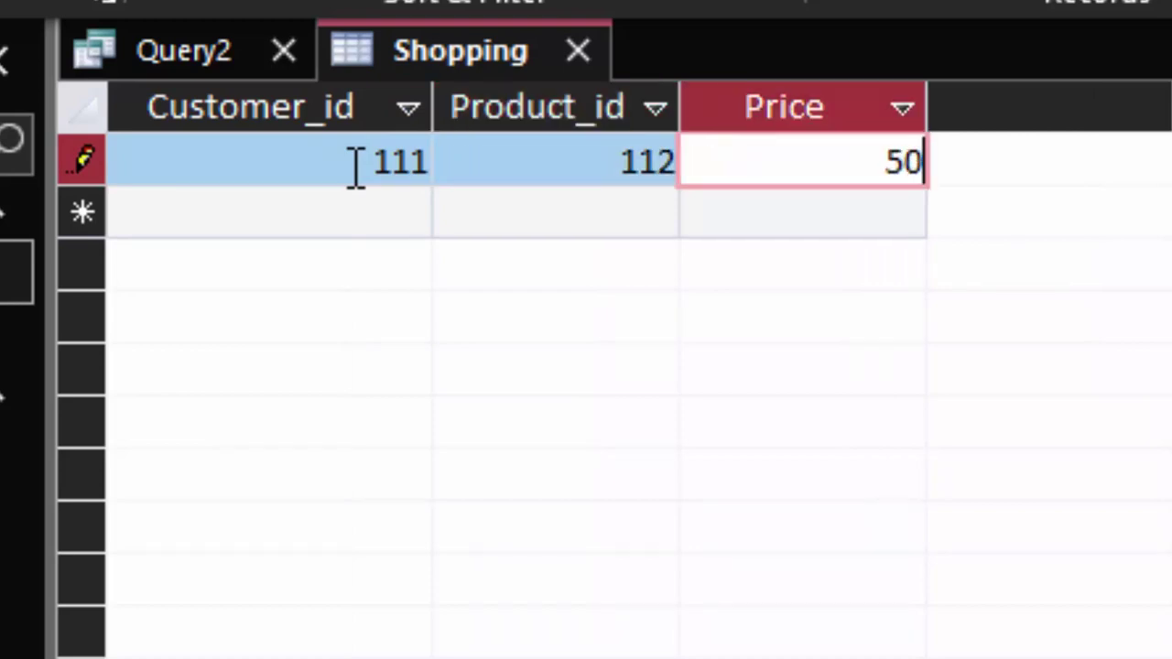
pyautogui.press('Tab')
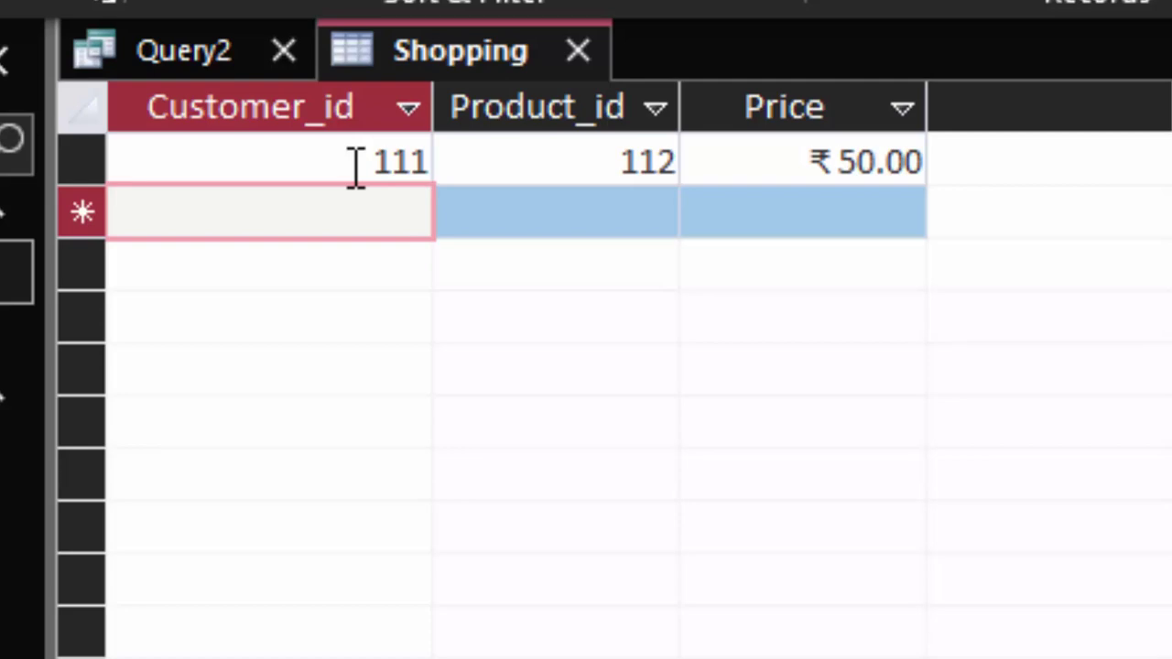
# Enter a second row 111, 113, 60 and dismiss the resulting duplicate-value error
pyautogui.write('11')
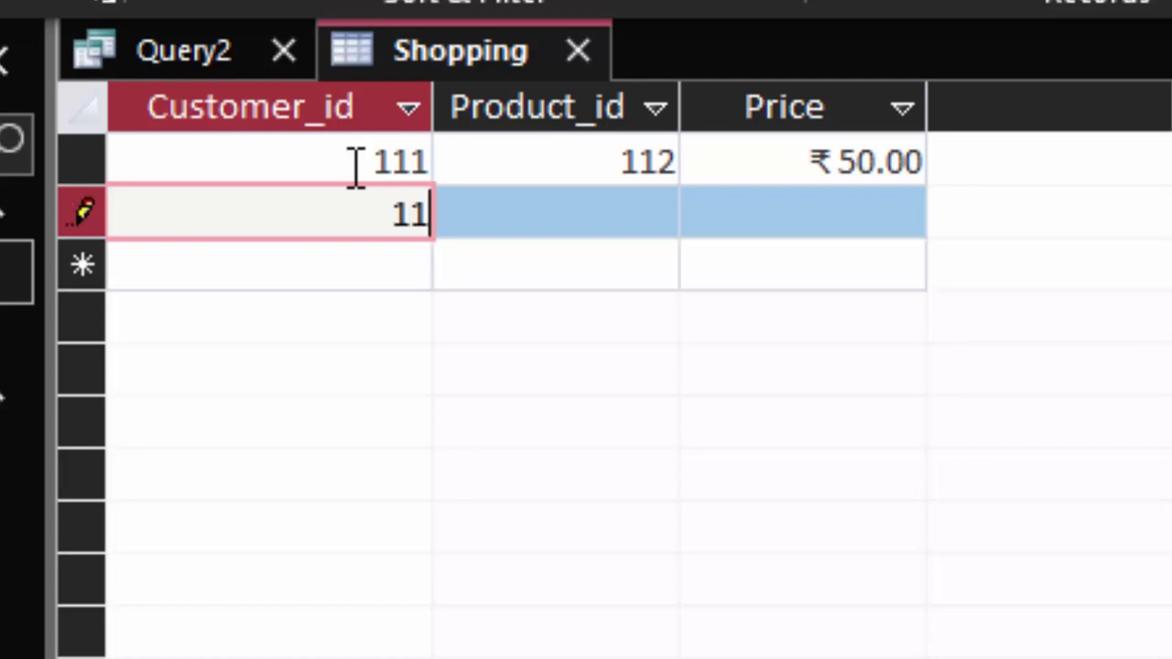
pyautogui.write('2')
pyautogui.press('Tab')
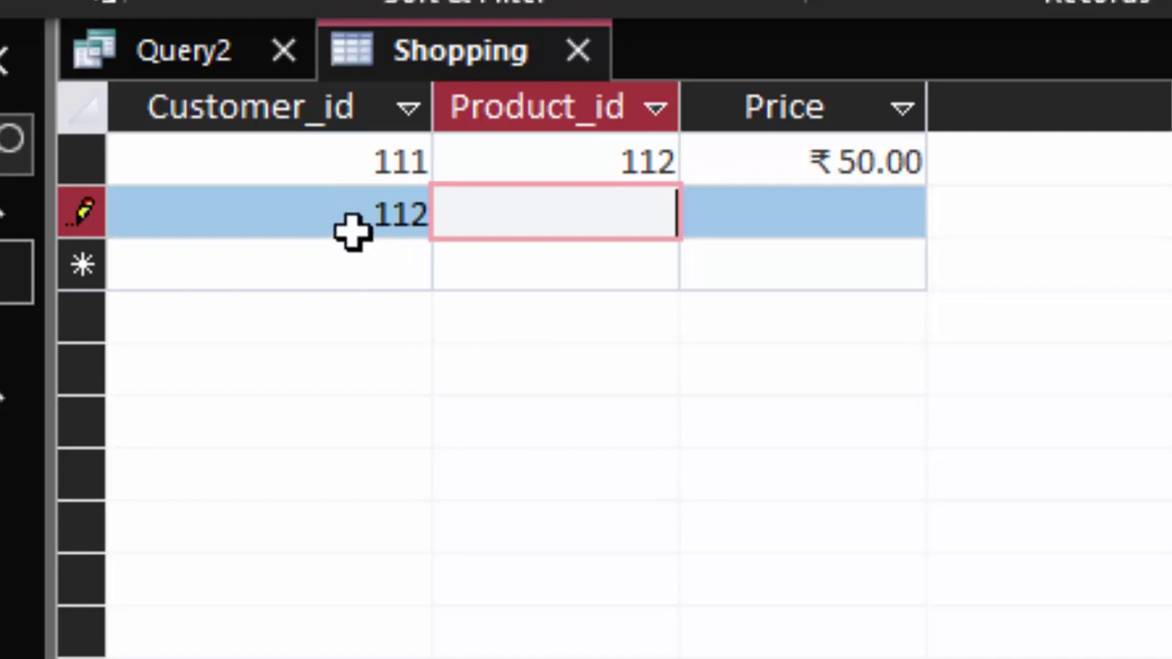
pyautogui.moveTo(360, 223); pyautogui.dragTo(411, 236)
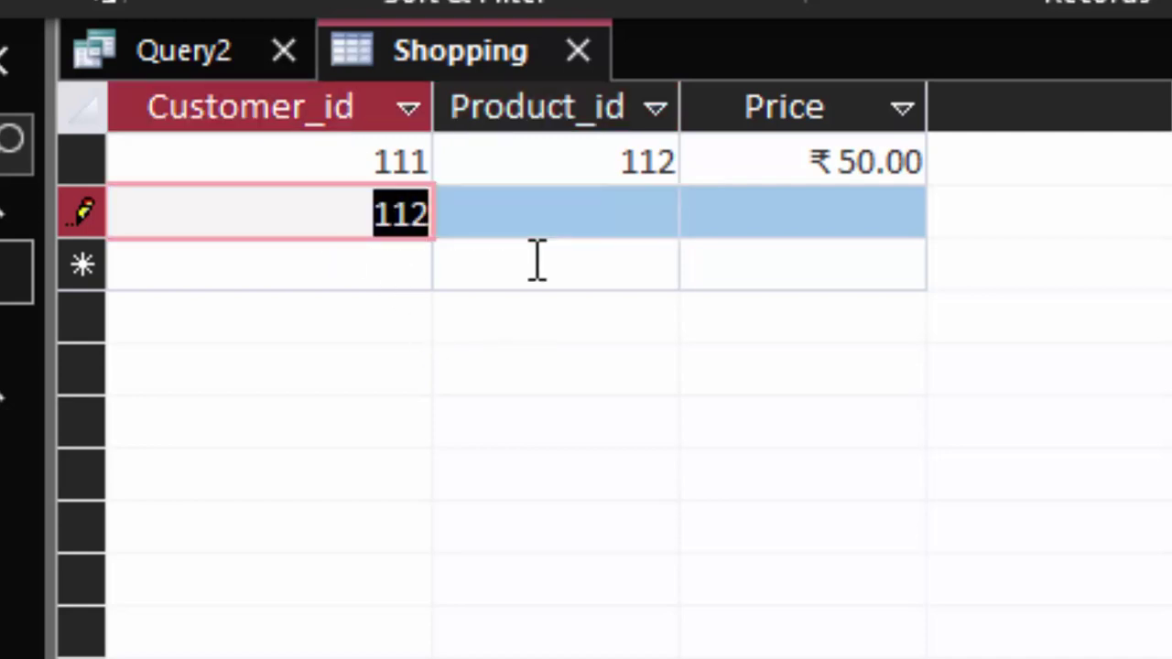
pyautogui.press('BackSpace')
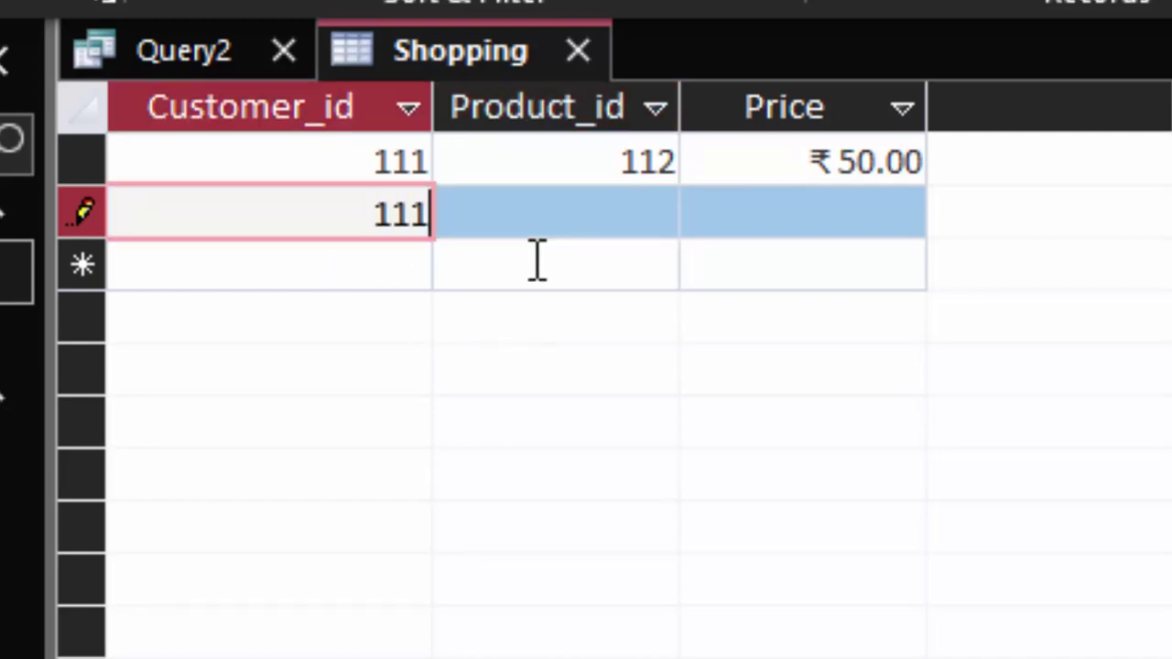
pyautogui.press('Tab')
pyautogui.write('3')
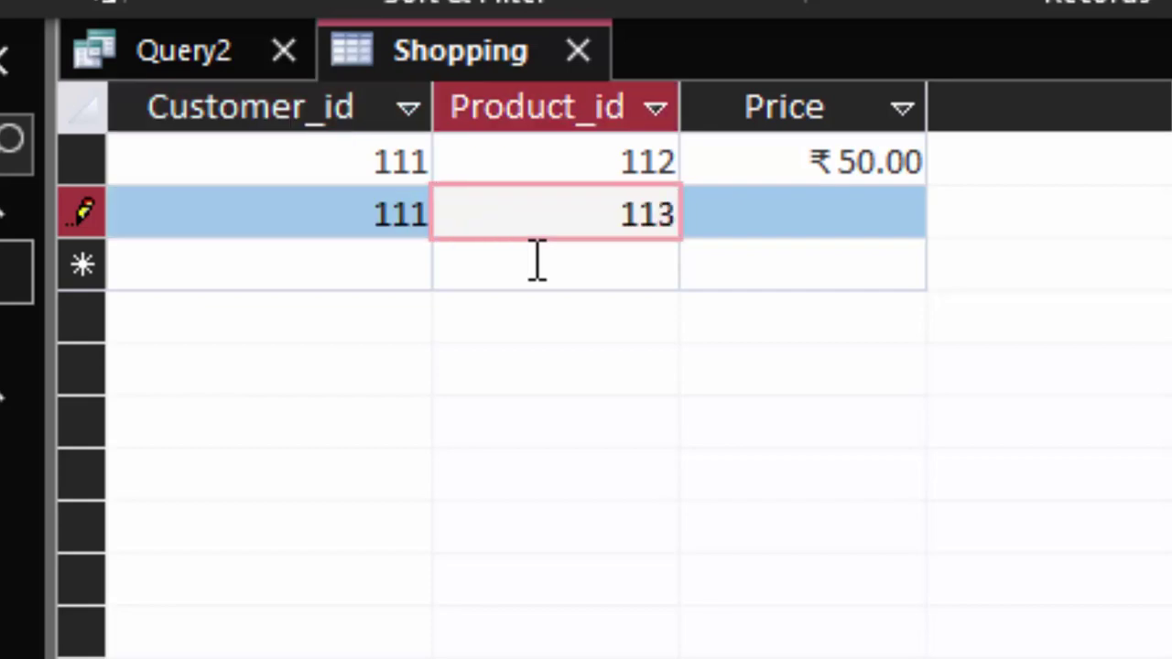
pyautogui.press('Tab')
pyautogui.write('60')
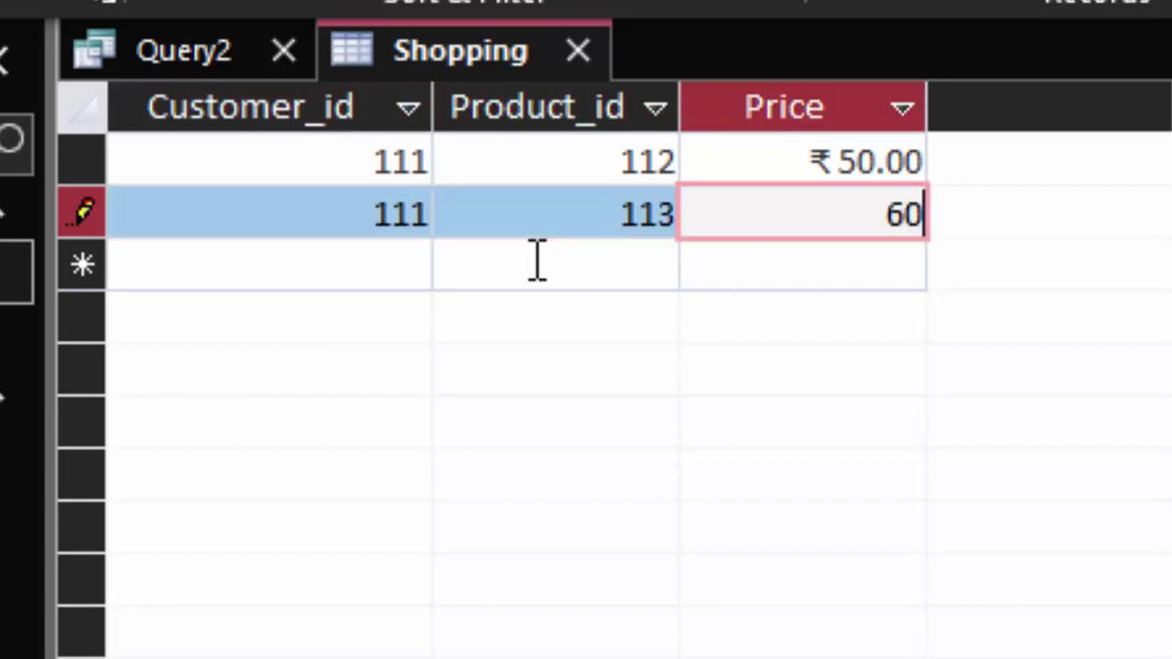
pyautogui.press('Tab')
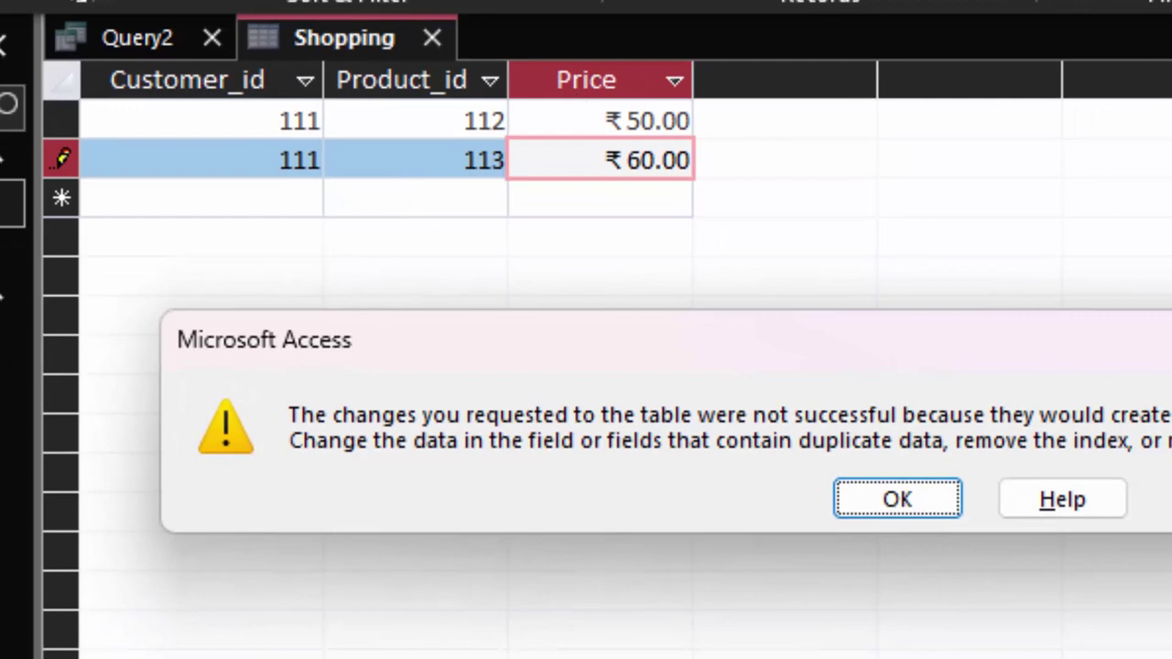
pyautogui.click(887, 495)
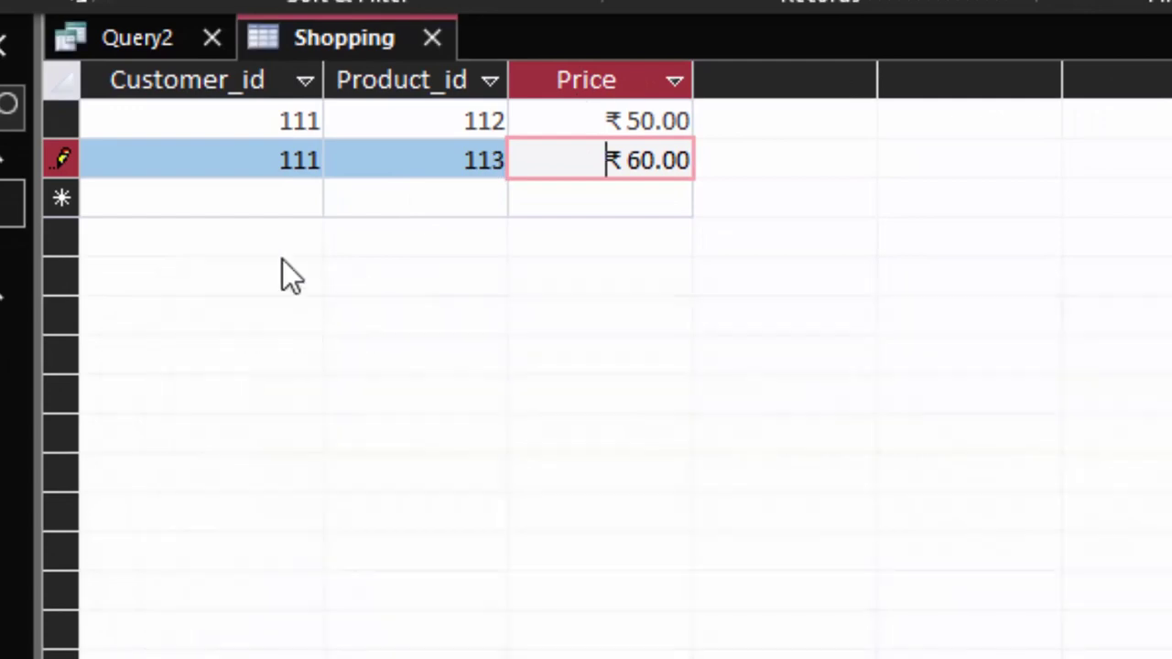
# Change the second row's Customer_id from 111 to 112 and save the row
pyautogui.click(152, 51)
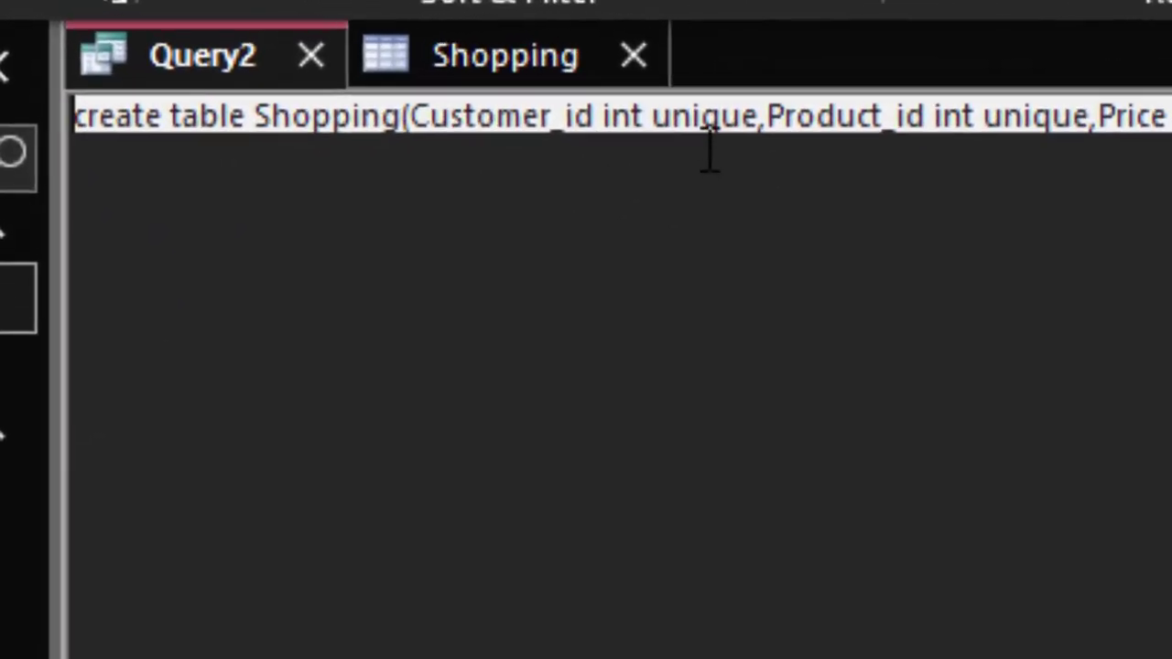
pyautogui.click(703, 136)
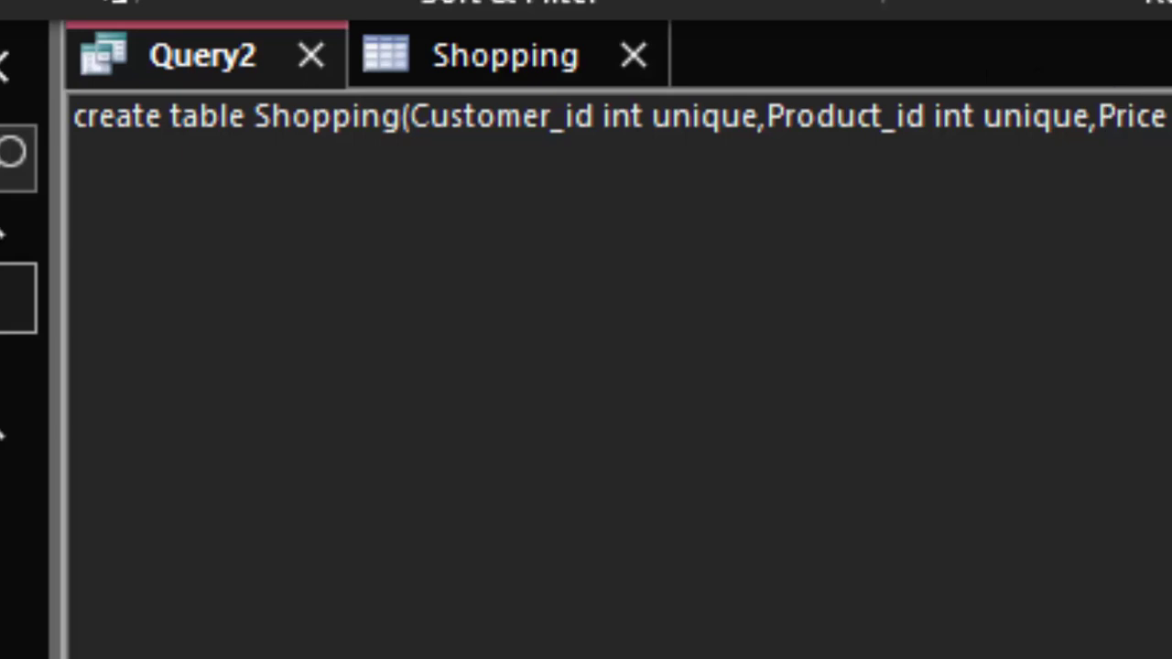
pyautogui.click(531, 64)
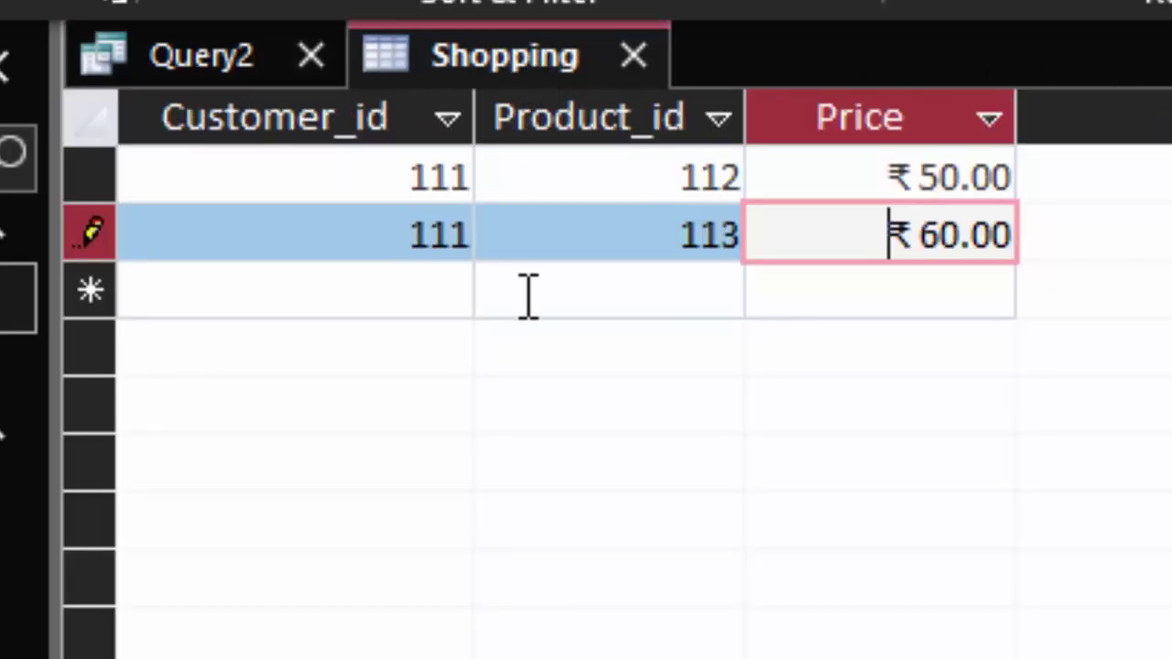
pyautogui.click(458, 236)
pyautogui.moveTo(458, 235); pyautogui.dragTo(516, 230)
pyautogui.press('BackSpace')
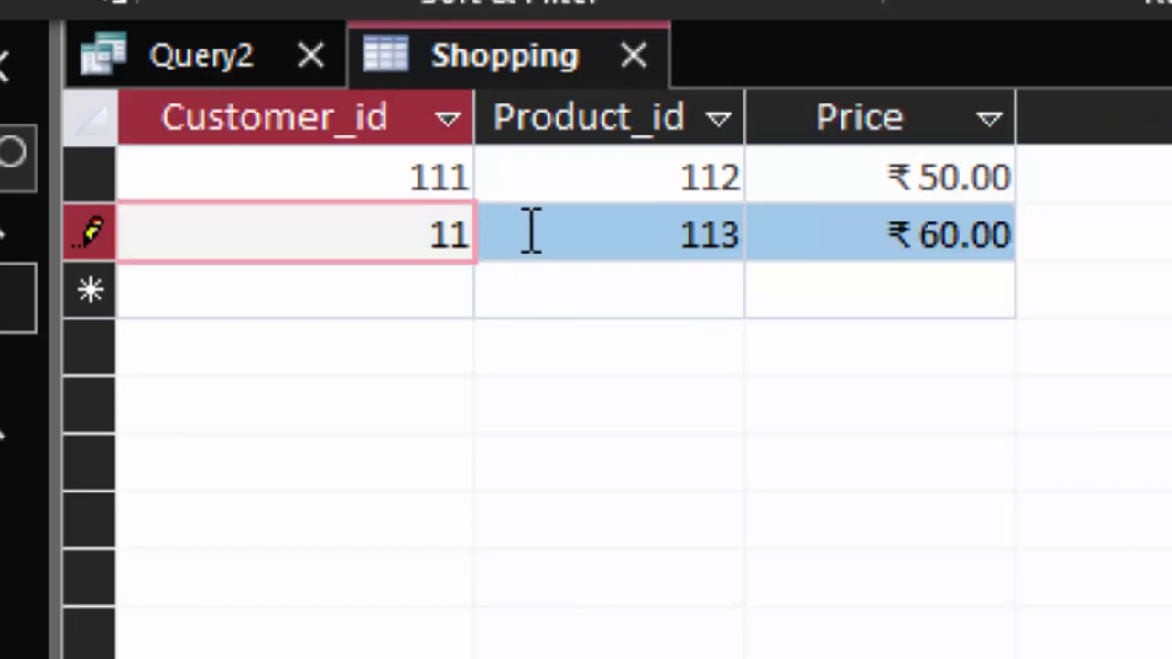
pyautogui.write('2')
pyautogui.click(641, 293)
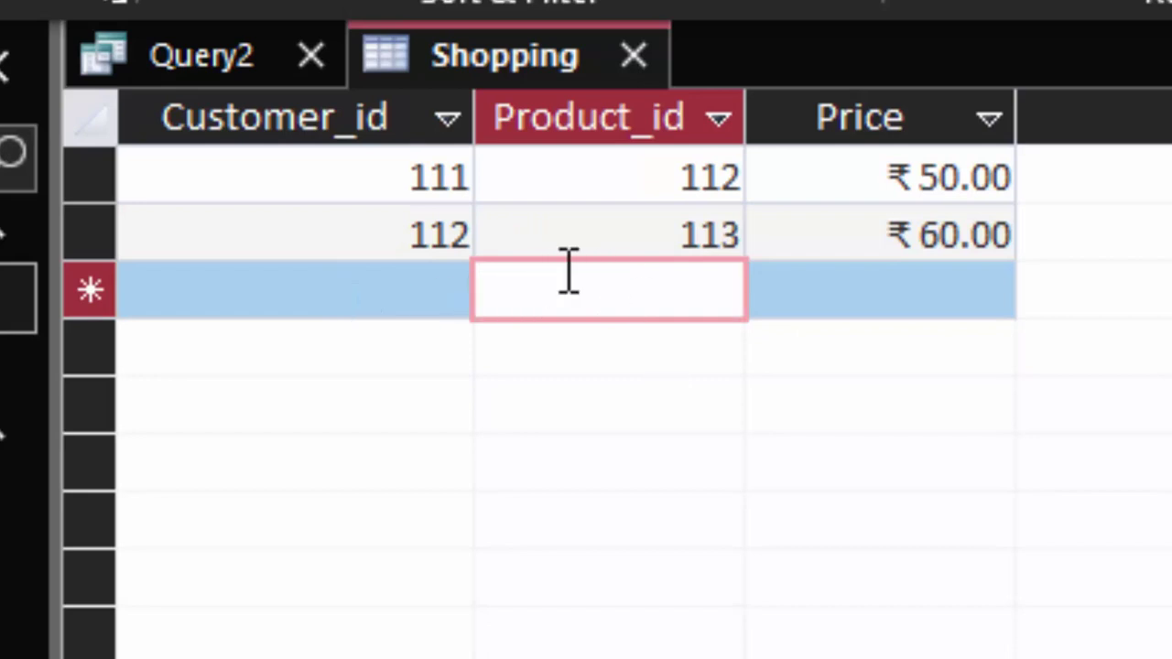
# Enter a third row 115, 113, 80, dismiss the duplicate error, and return to Query2
pyautogui.click(391, 286)
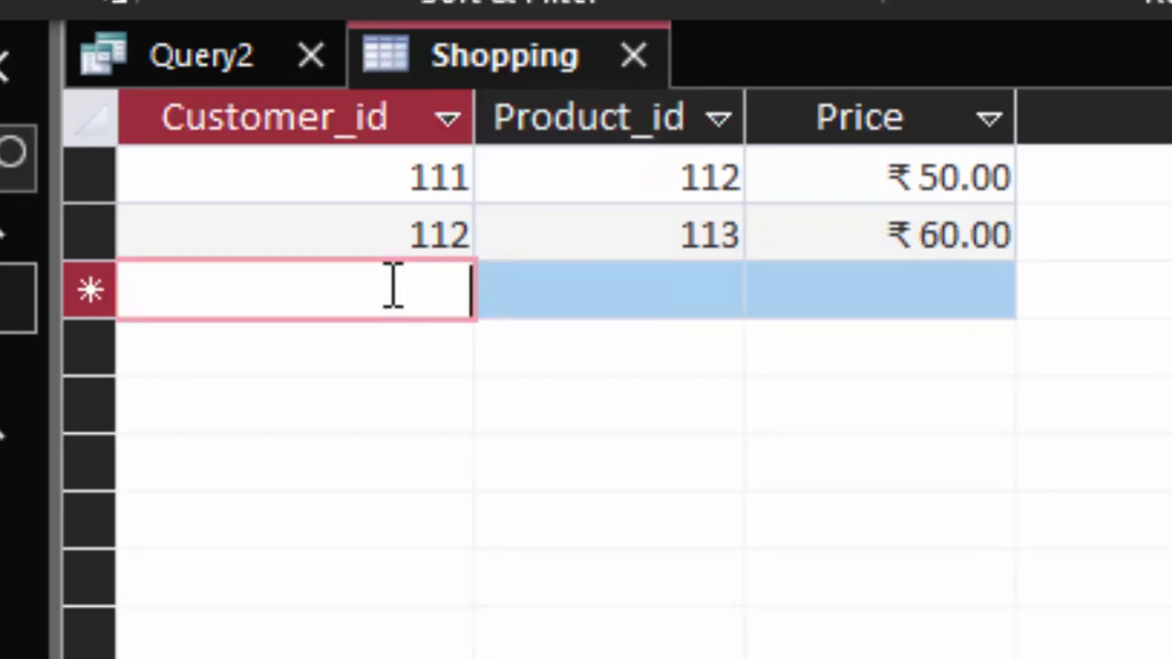
pyautogui.write('1')
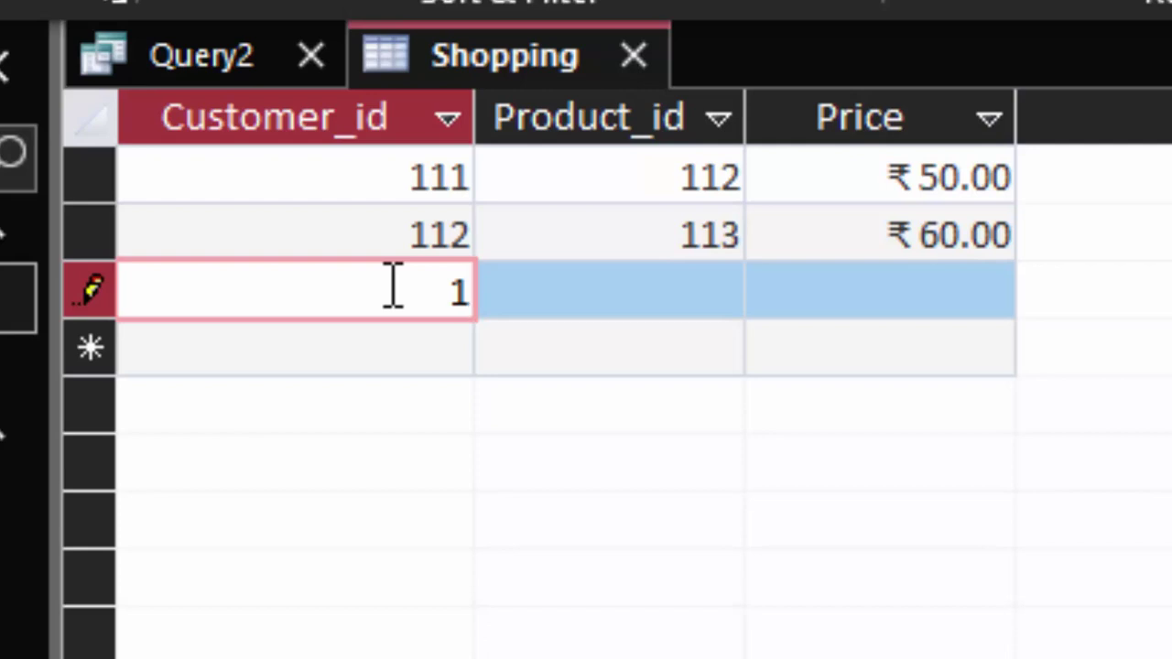
pyautogui.write('1')
pyautogui.write('5')
pyautogui.press('Tab')
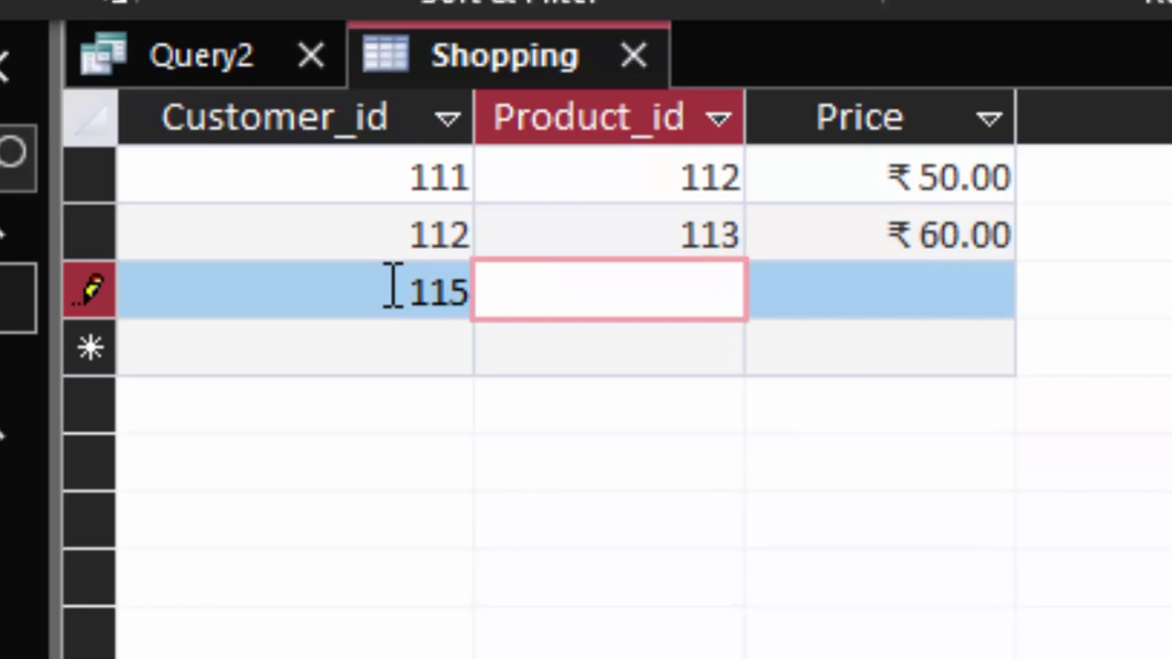
pyautogui.write('88')
pyautogui.press('BackSpace')
pyautogui.press('BackSpace')
pyautogui.write('1')
pyautogui.write('13')
pyautogui.press('Tab')
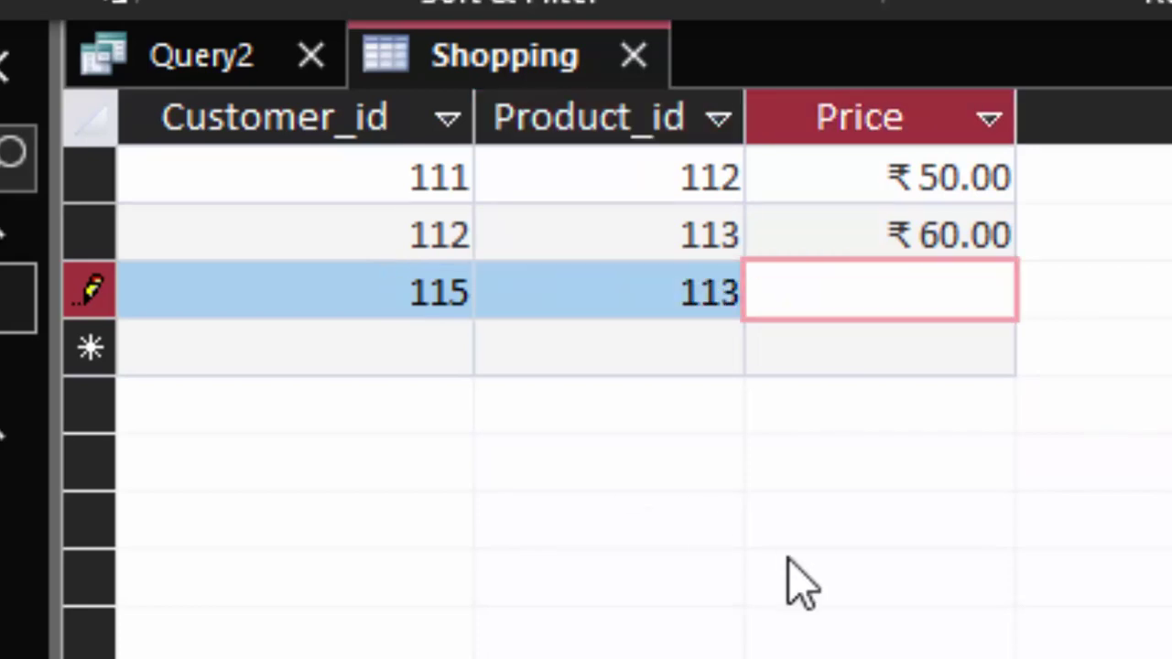
pyautogui.write('80')
pyautogui.press('Tab')
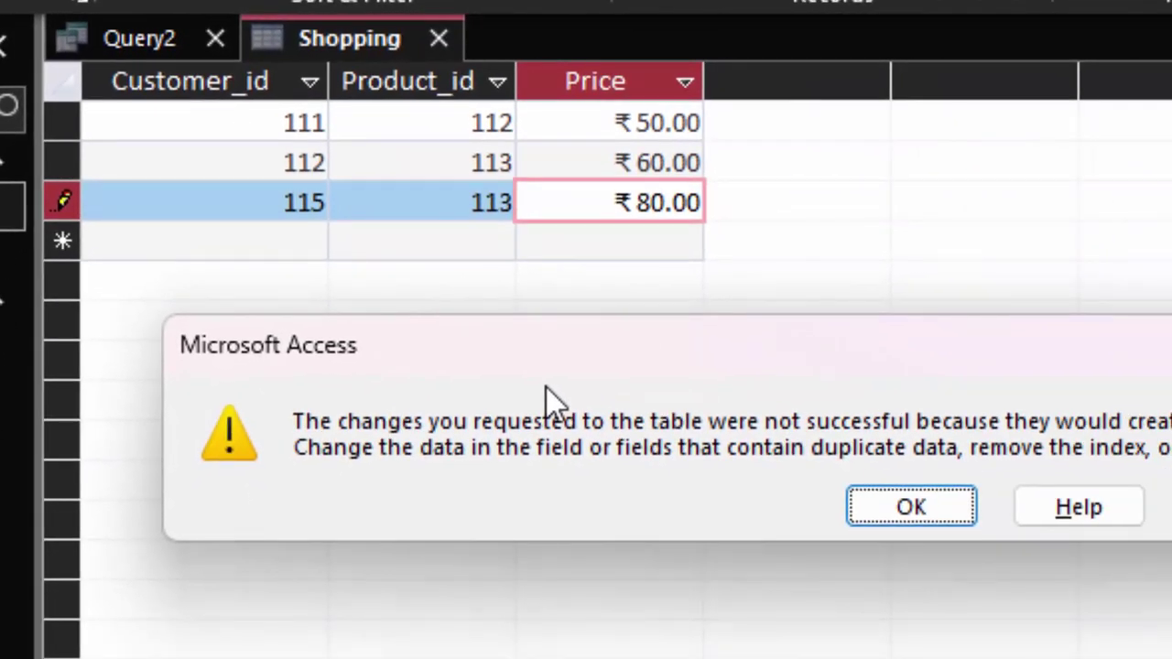
pyautogui.click(904, 515)
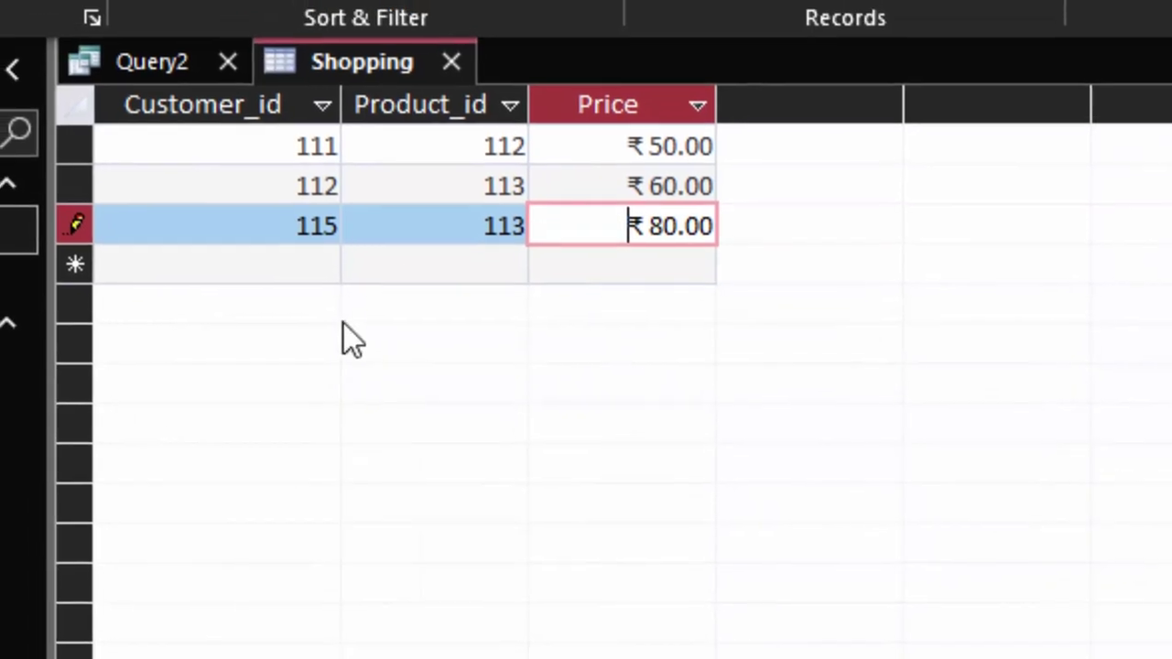
pyautogui.click(227, 141)
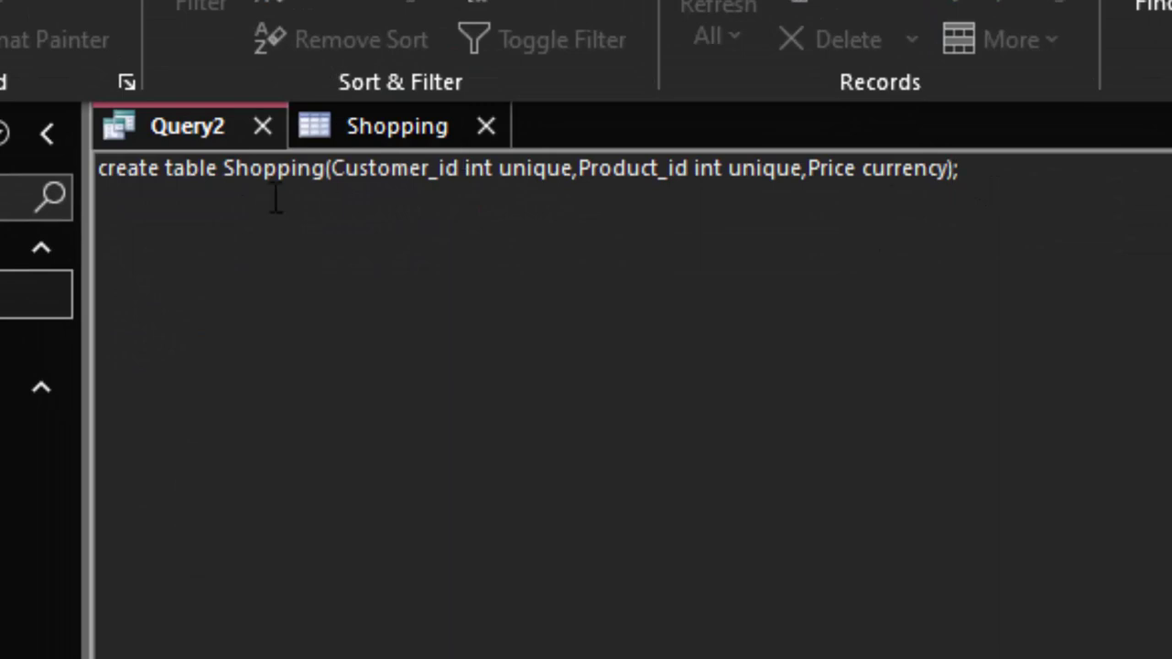
# Close the Shopping datasheet without saving its layout or the pending duplicate row
pyautogui.rightClick(37, 297)
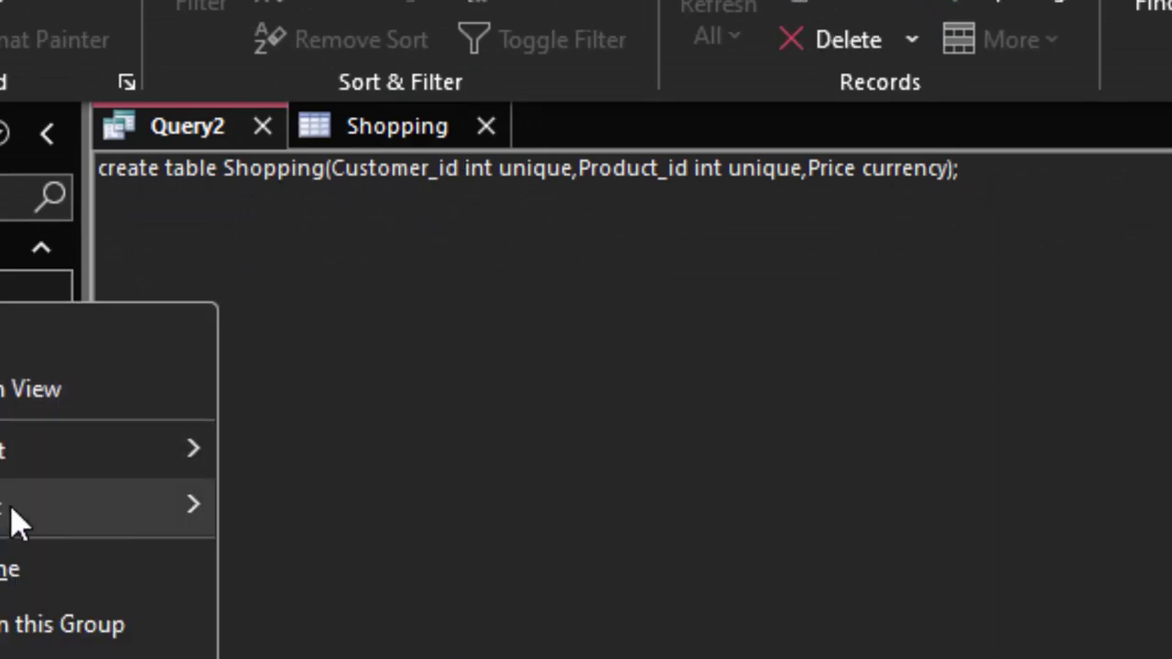
pyautogui.click(55, 654)
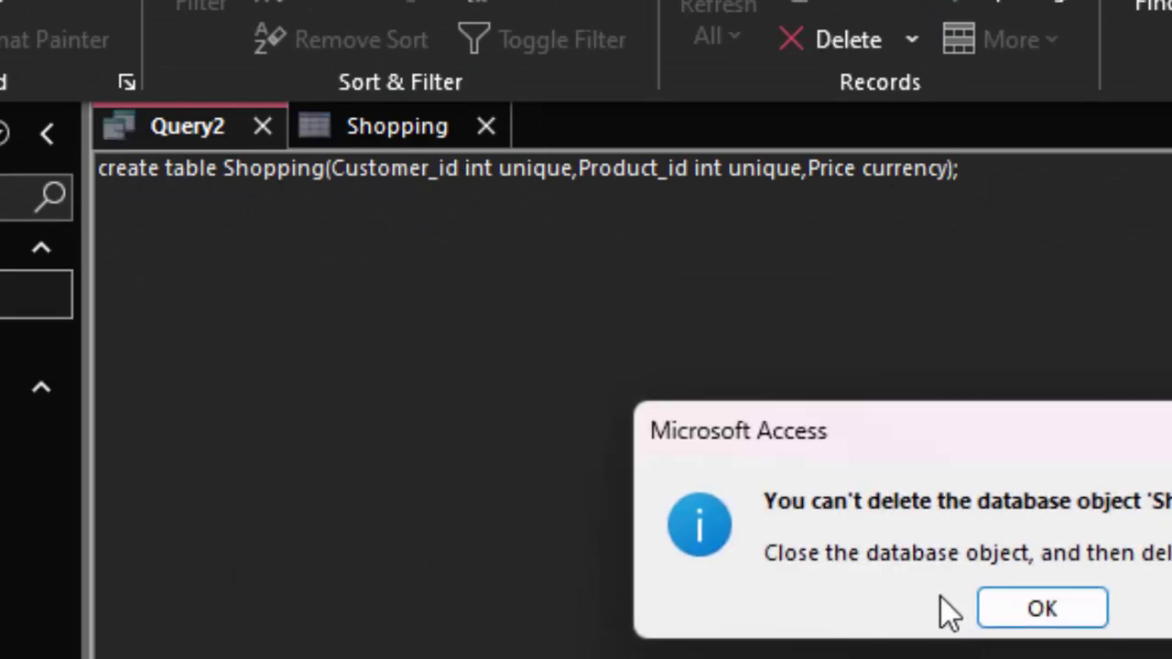
pyautogui.click(1038, 607)
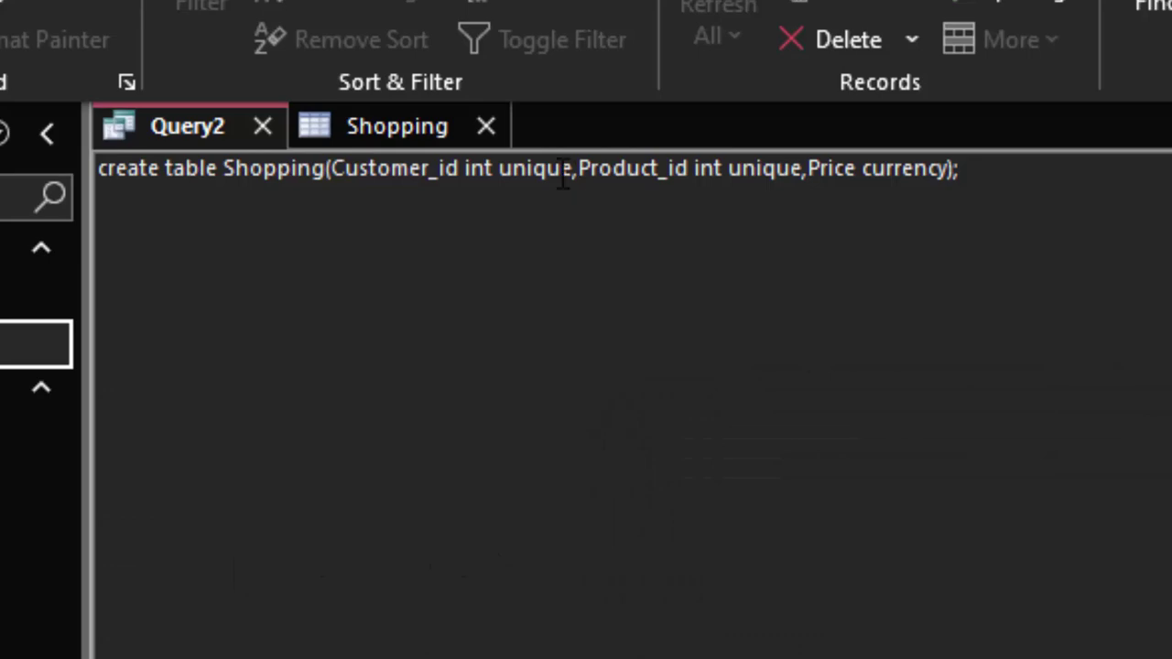
pyautogui.click(485, 127)
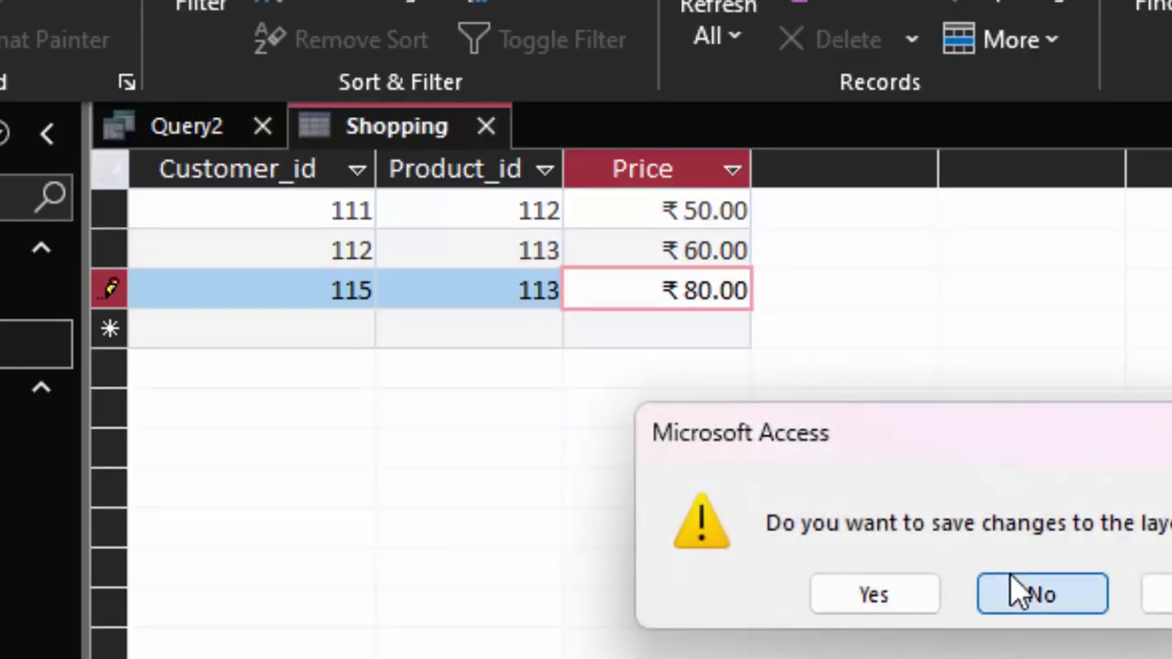
pyautogui.click(1036, 606)
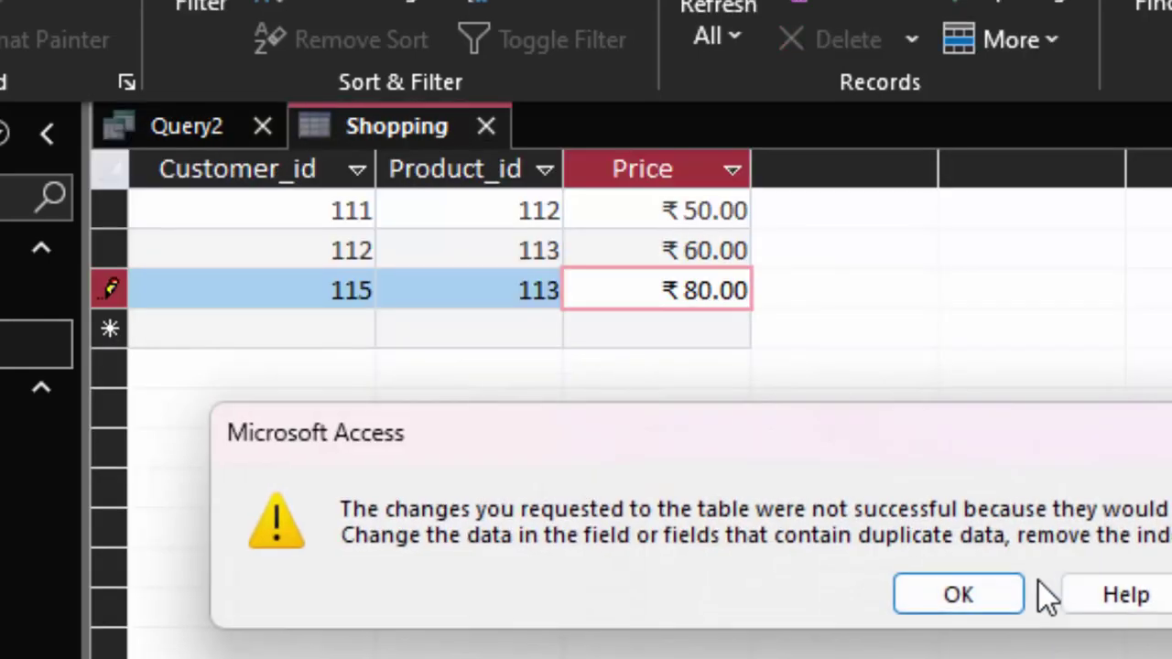
pyautogui.click(958, 595)
pyautogui.click(957, 632)
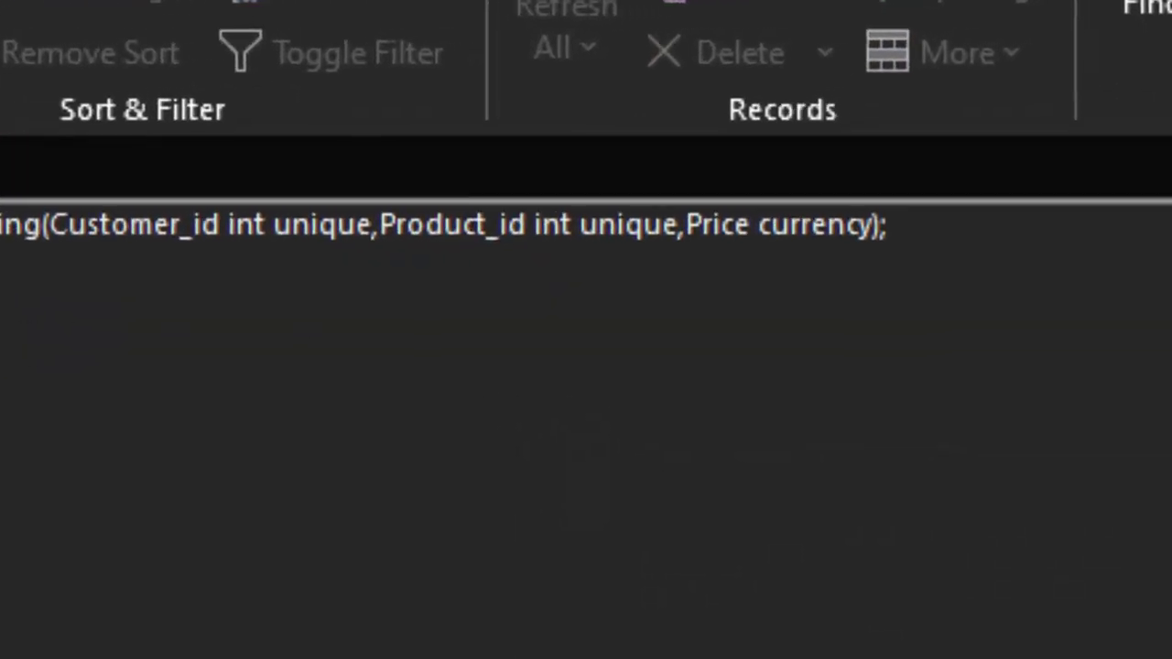
# Delete the Shopping table from the Navigation Pane and confirm
pyautogui.rightClick(336, 311)
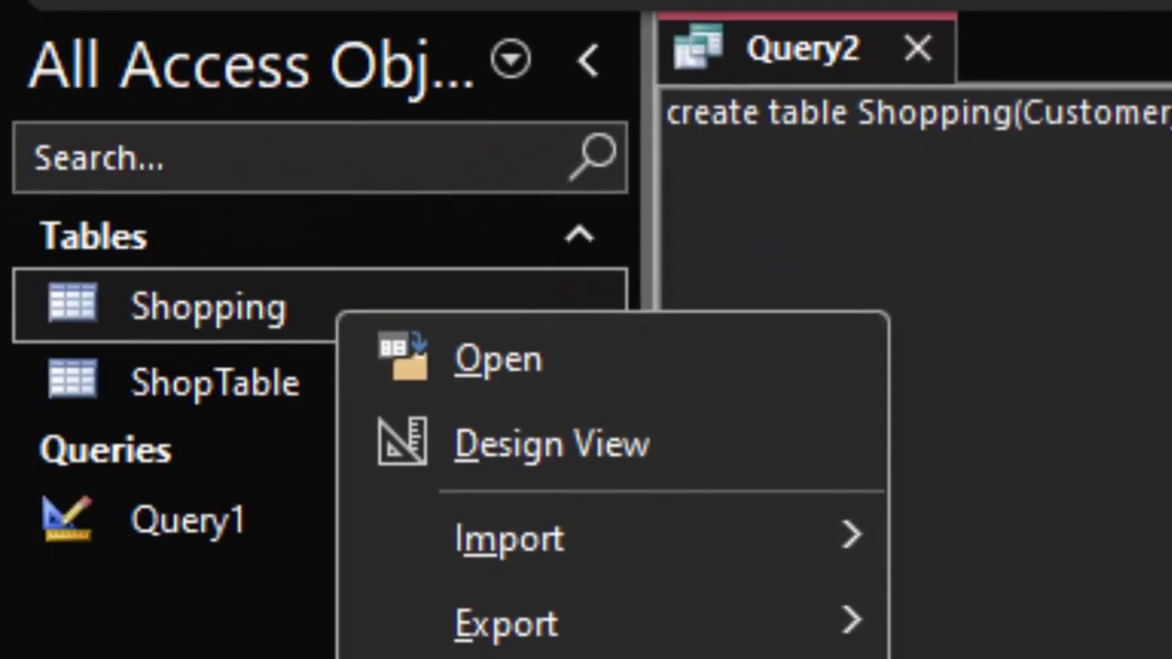
pyautogui.click(240, 425)
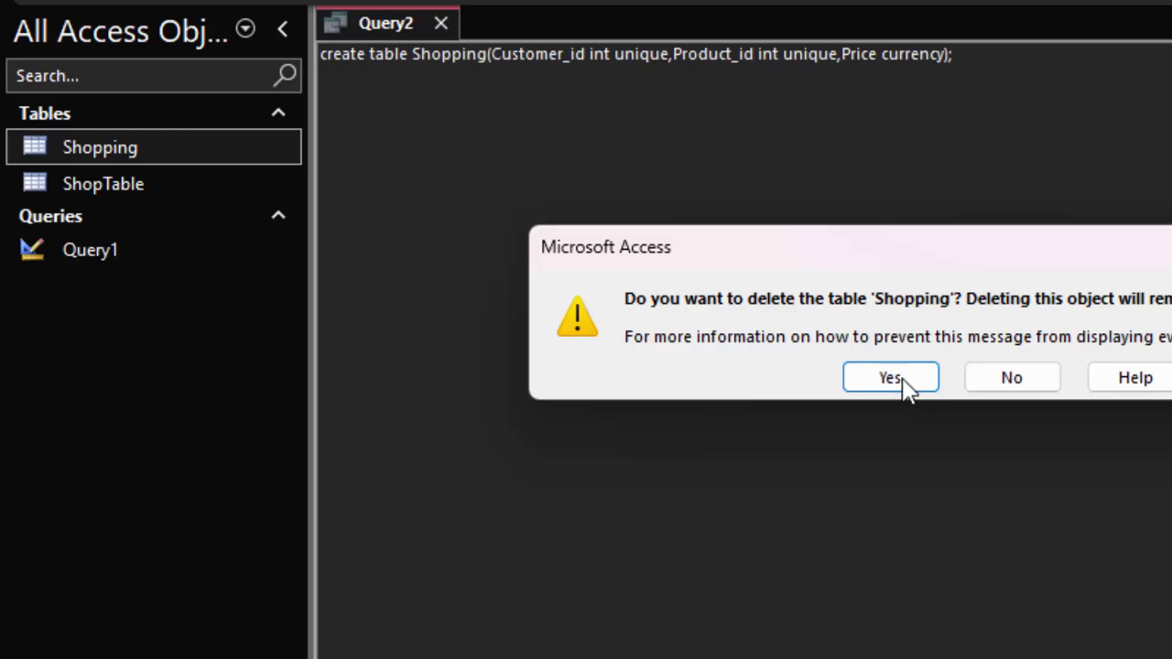
pyautogui.click(902, 380)
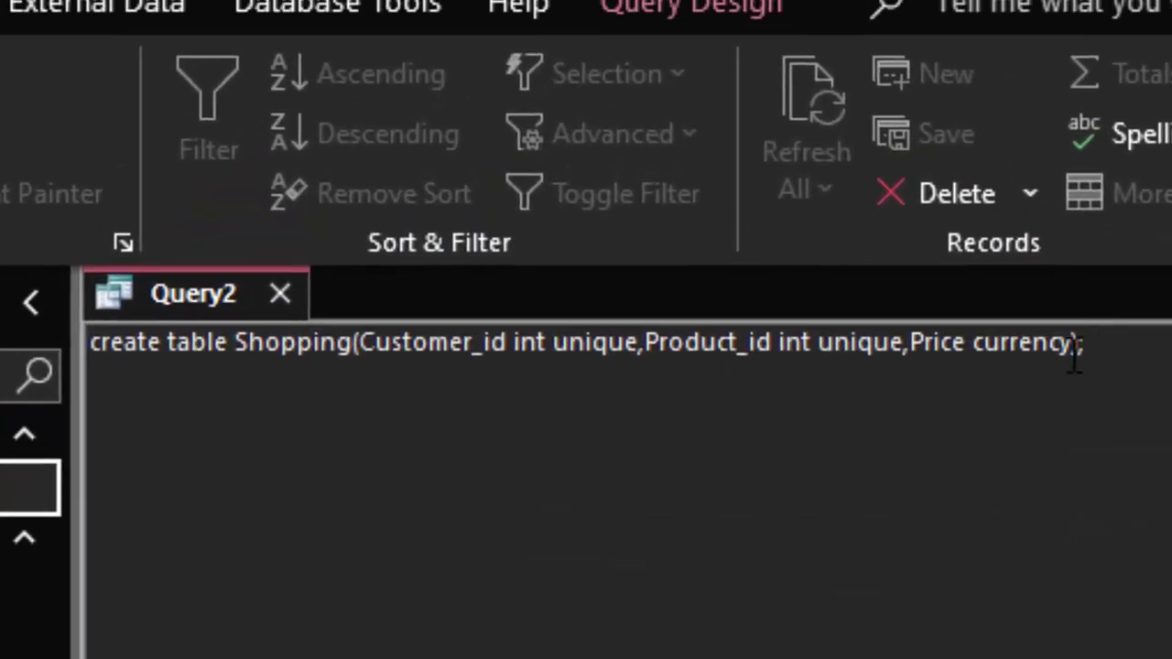
# Add ',Id varchar(20) not null primary key' after the Price currency column
pyautogui.click(1072, 353)
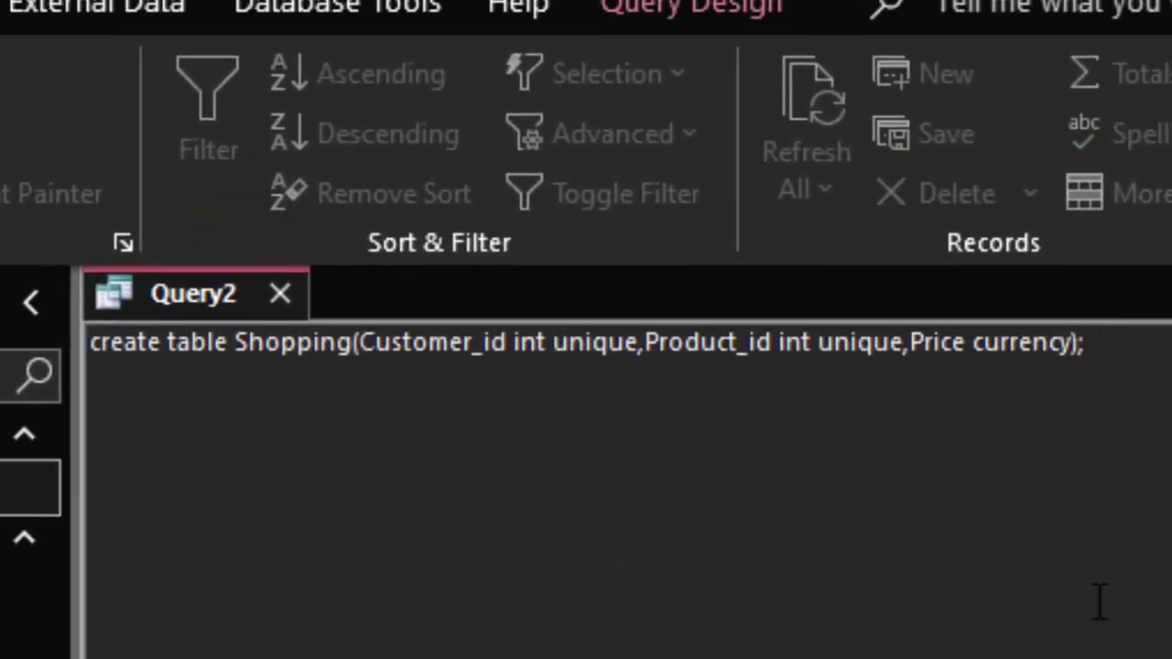
pyautogui.write(',')
pyautogui.write(')')
pyautogui.write('d')
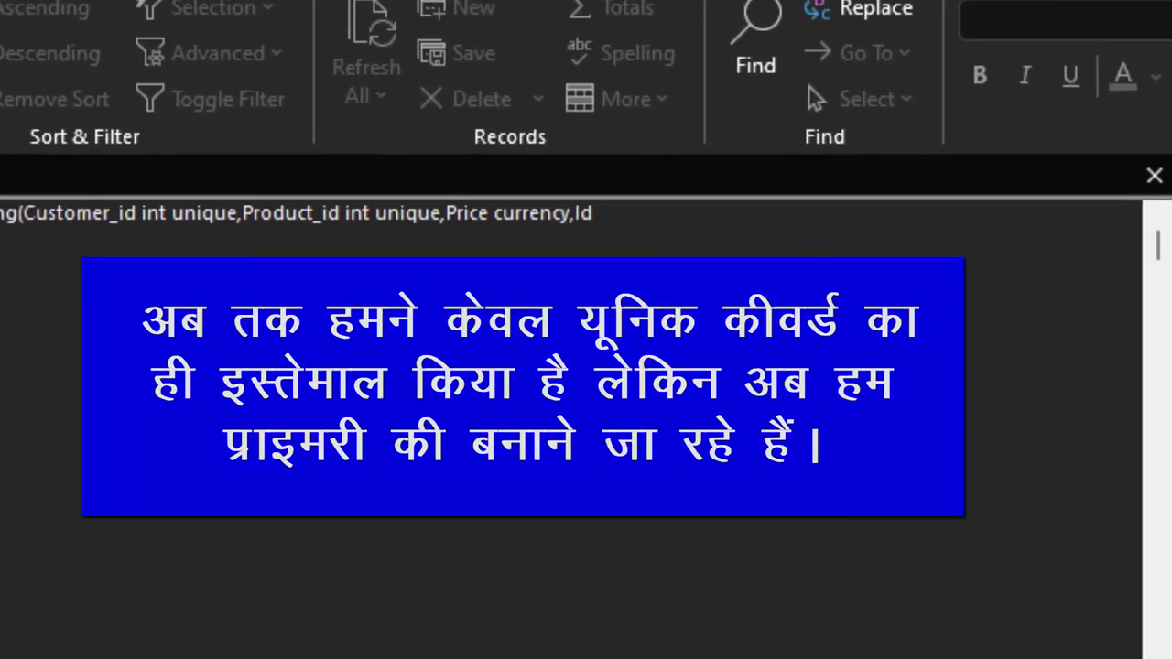
pyautogui.write(' varchar')
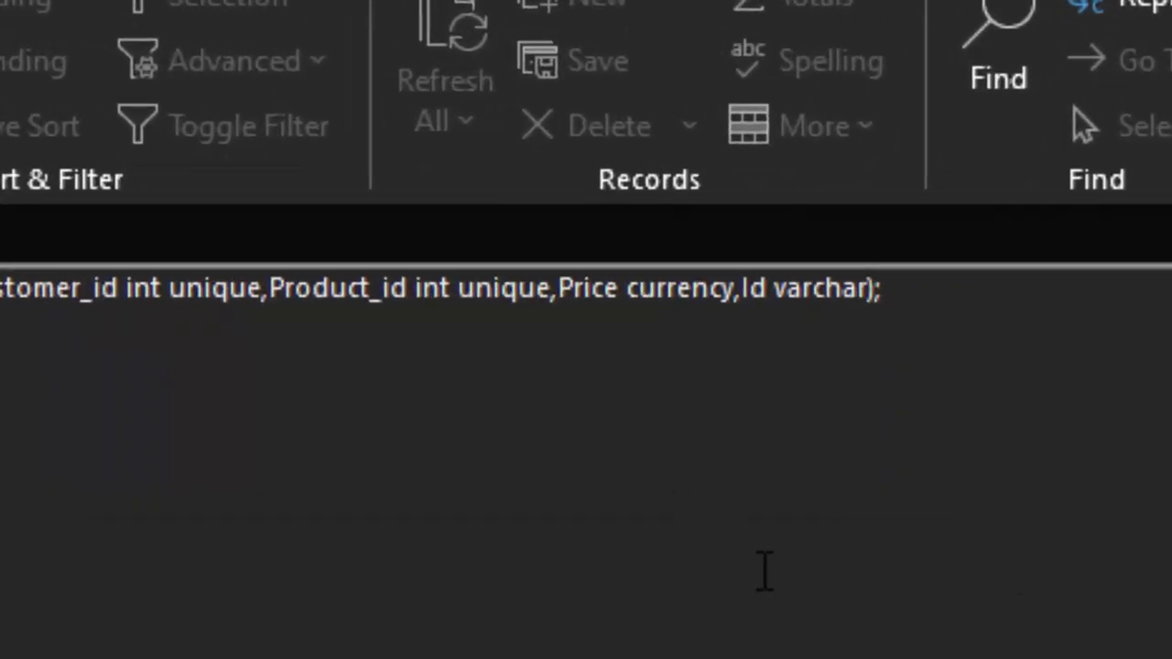
pyautogui.write('(20)')
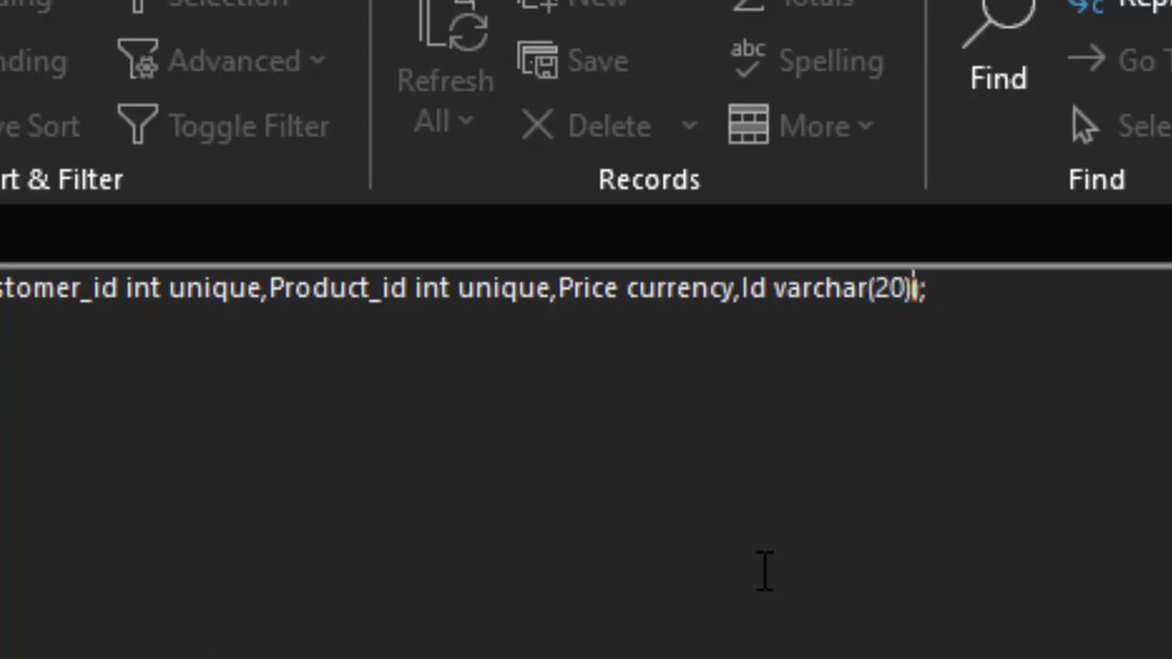
pyautogui.press('Delete')
pyautogui.write('not nul')
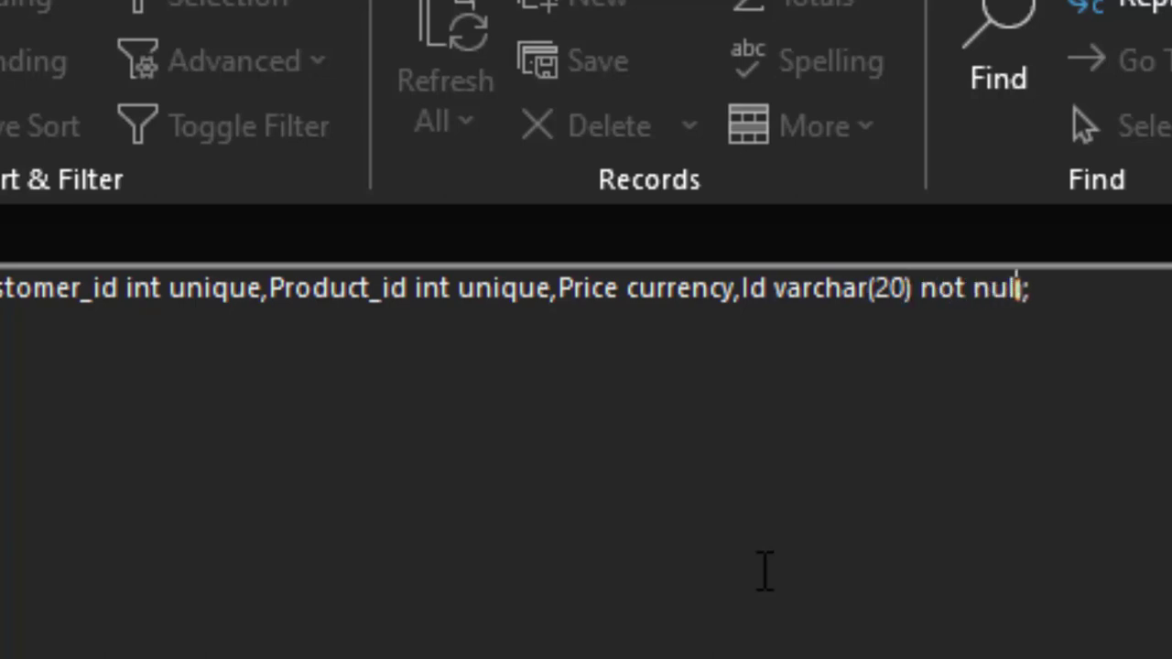
pyautogui.write('l pria)m')
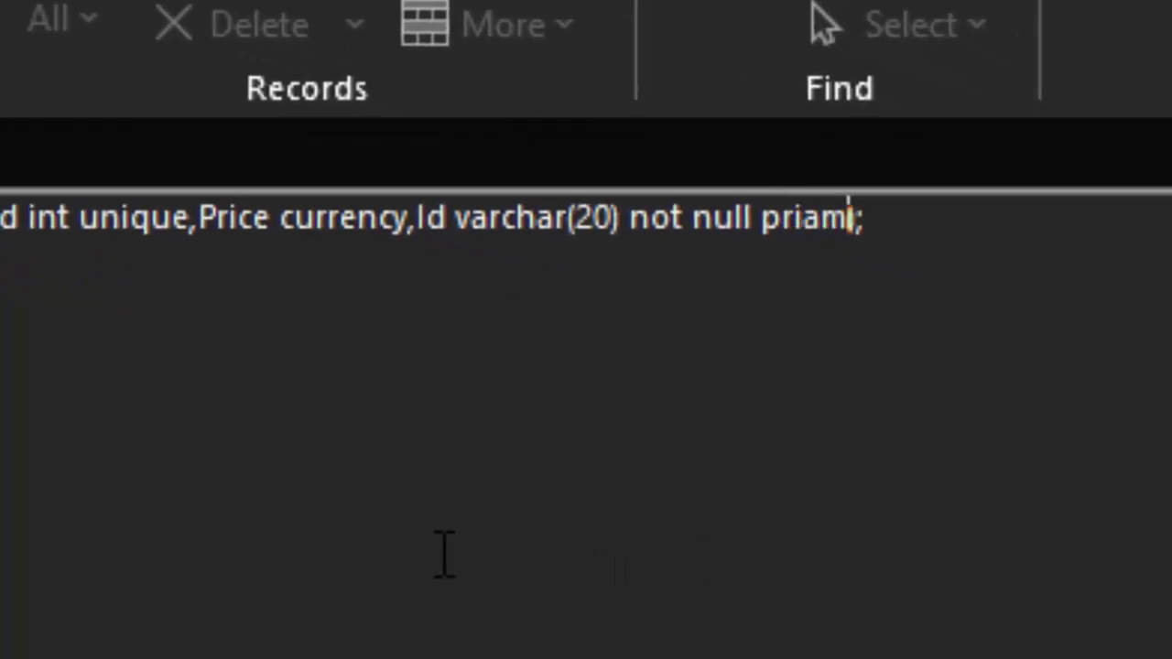
pyautogui.write('ry')
pyautogui.press('BackSpace')
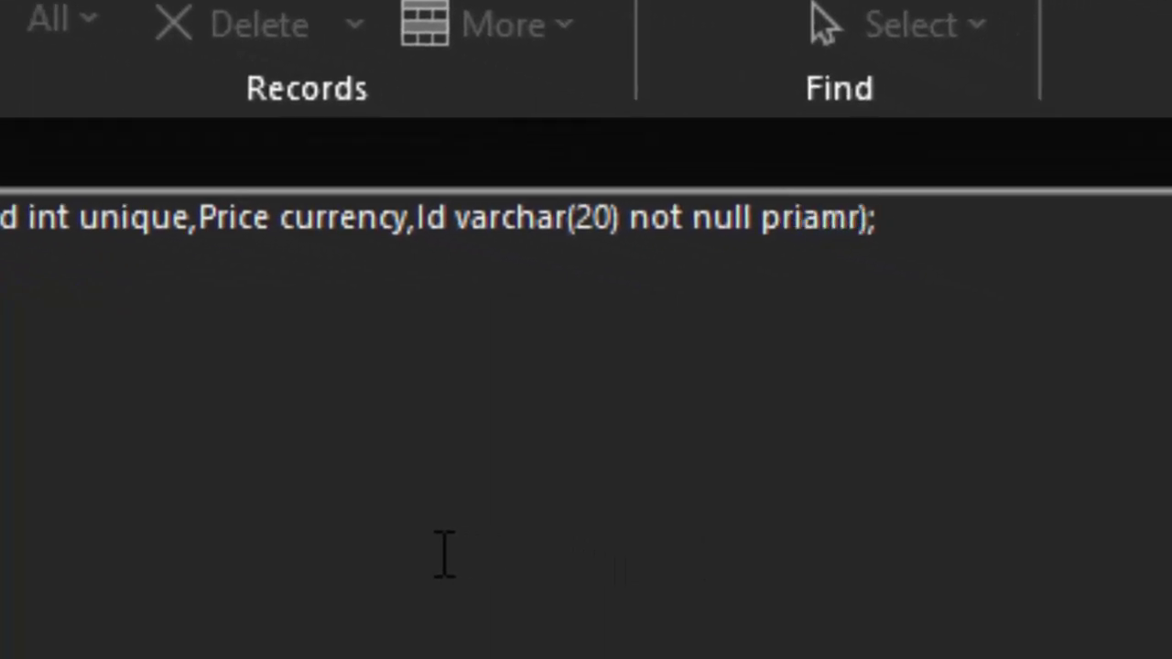
pyautogui.press('BackSpace')
pyautogui.press('BackSpace')
pyautogui.press('BackSpace')
pyautogui.press('BackSpace')
pyautogui.press('BackSpace')
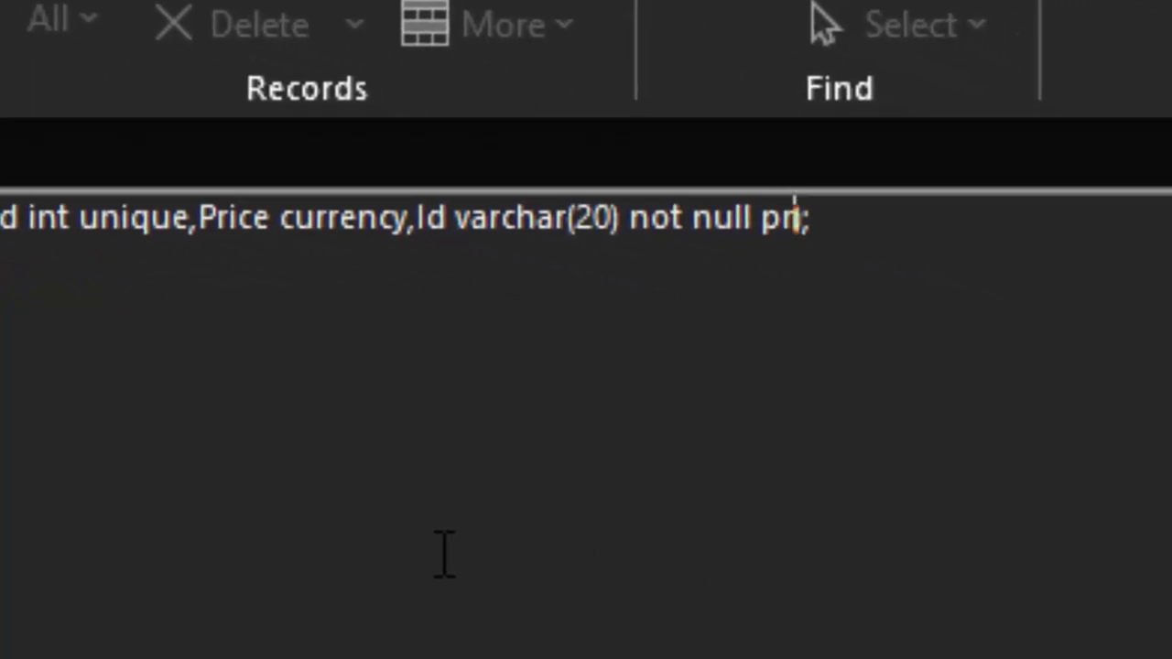
pyautogui.write('i')
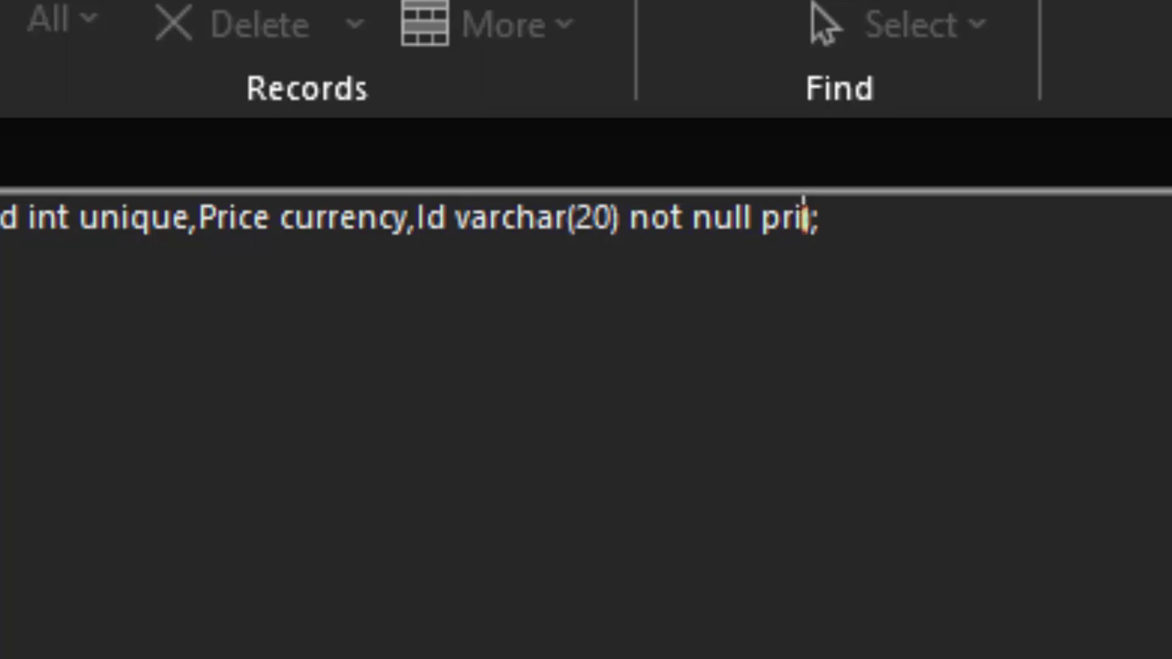
pyautogui.write('mary key')
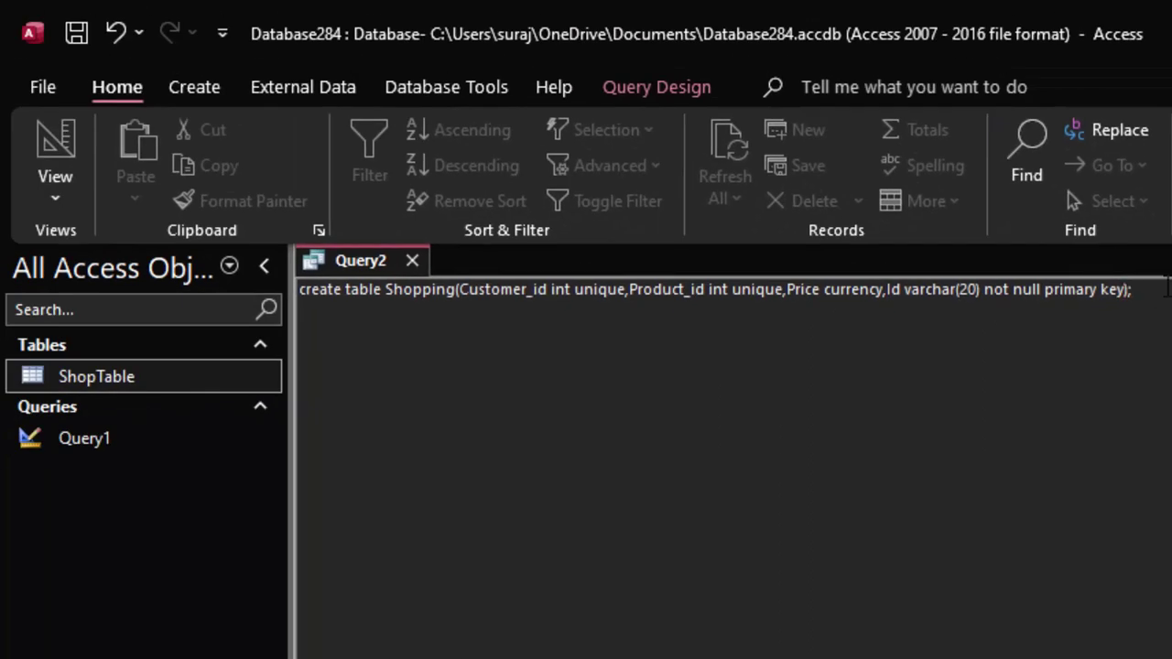
# Select the whole create-table statement and run it to create Shopping
pyautogui.moveTo(1166, 289); pyautogui.dragTo(298, 290)
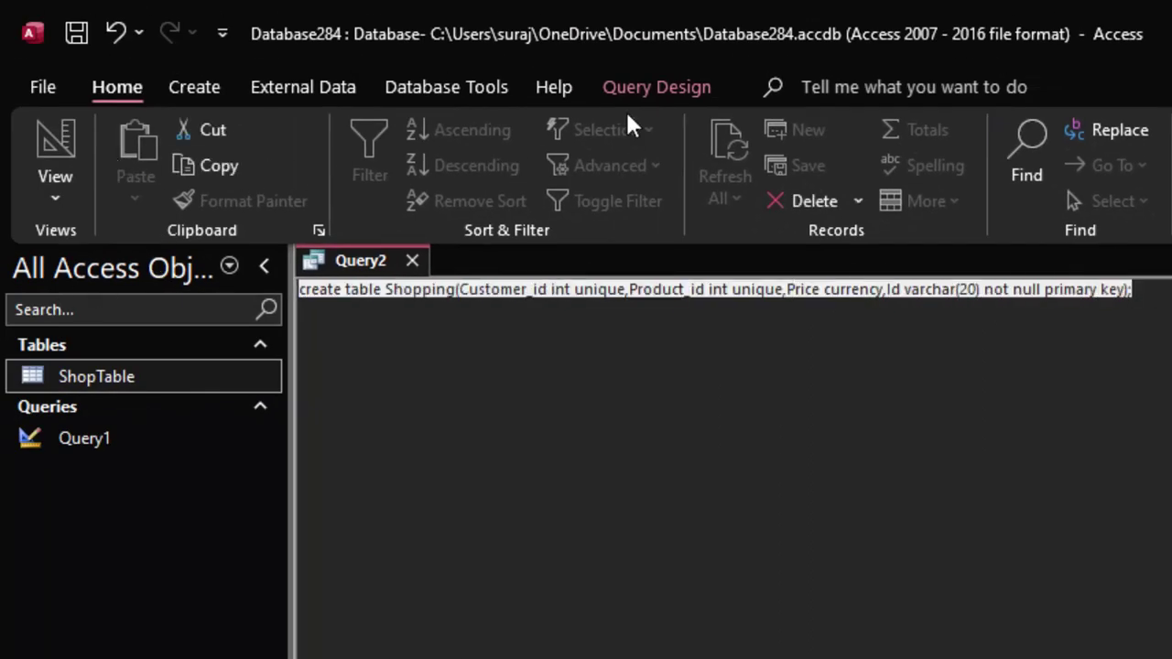
pyautogui.click(645, 90)
pyautogui.click(108, 142)
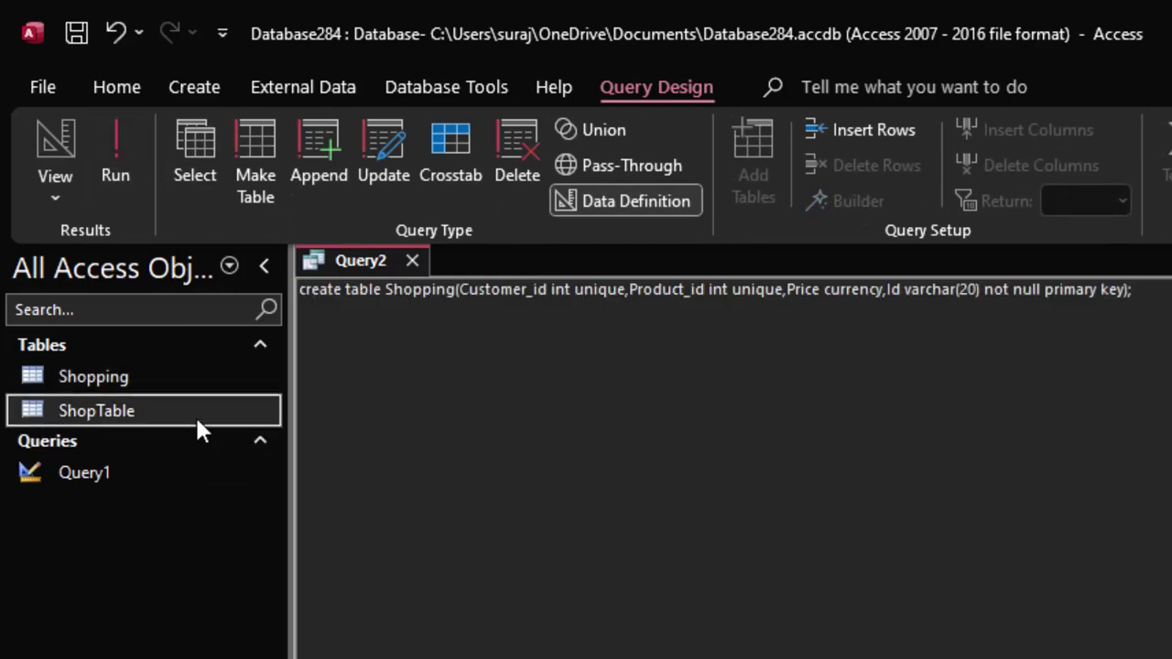
# Open the new Shopping table and enter the record 322, 566, 45, Id 1
pyautogui.click(120, 374)
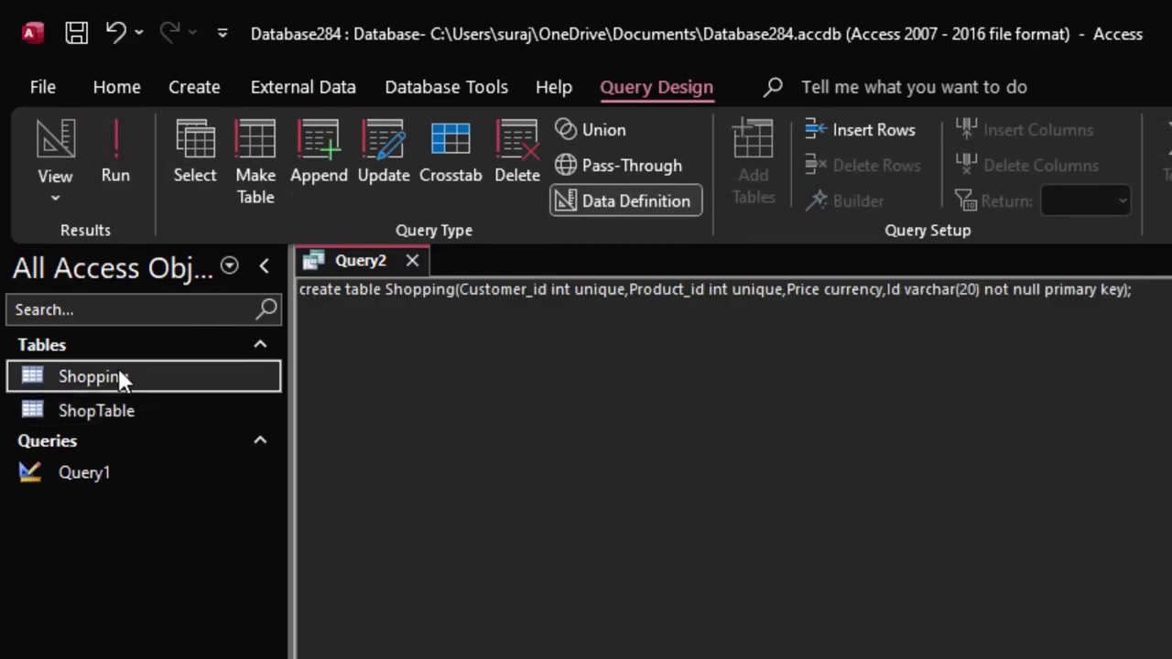
pyautogui.doubleClick(119, 374)
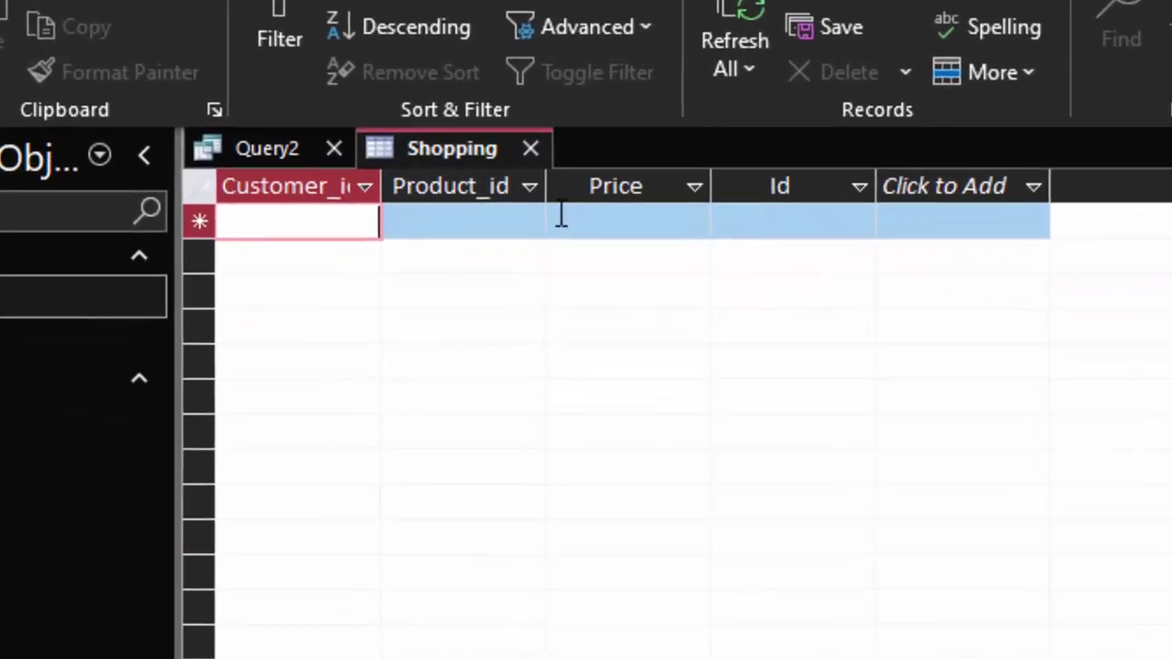
pyautogui.moveTo(381, 188); pyautogui.dragTo(427, 254)
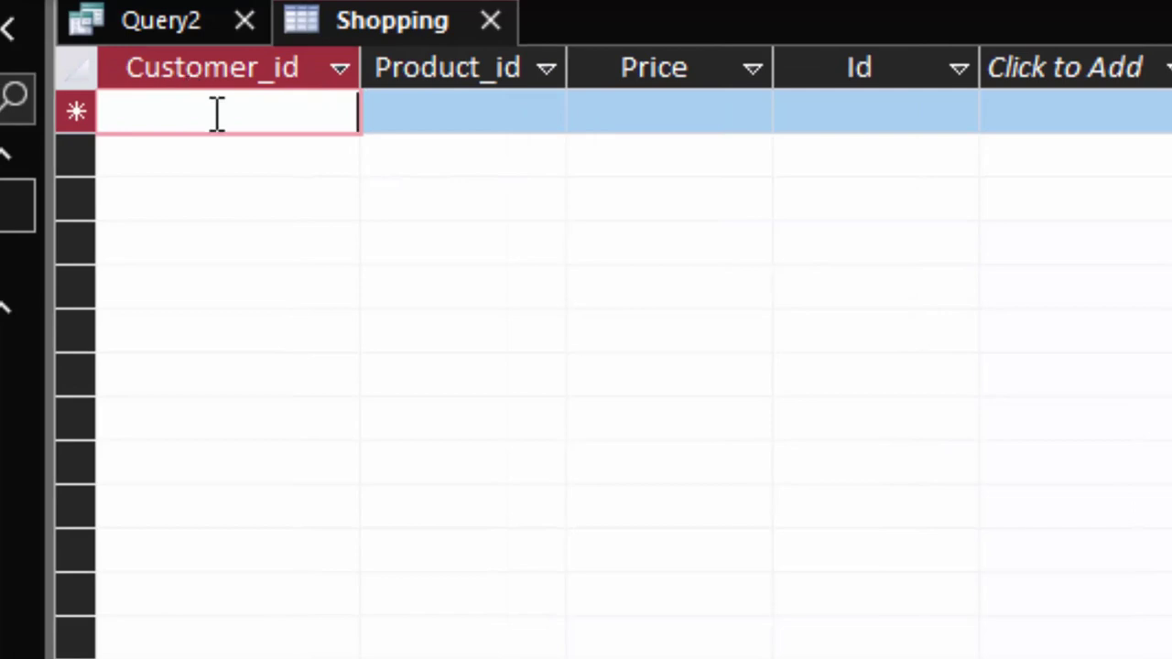
pyautogui.click(462, 117)
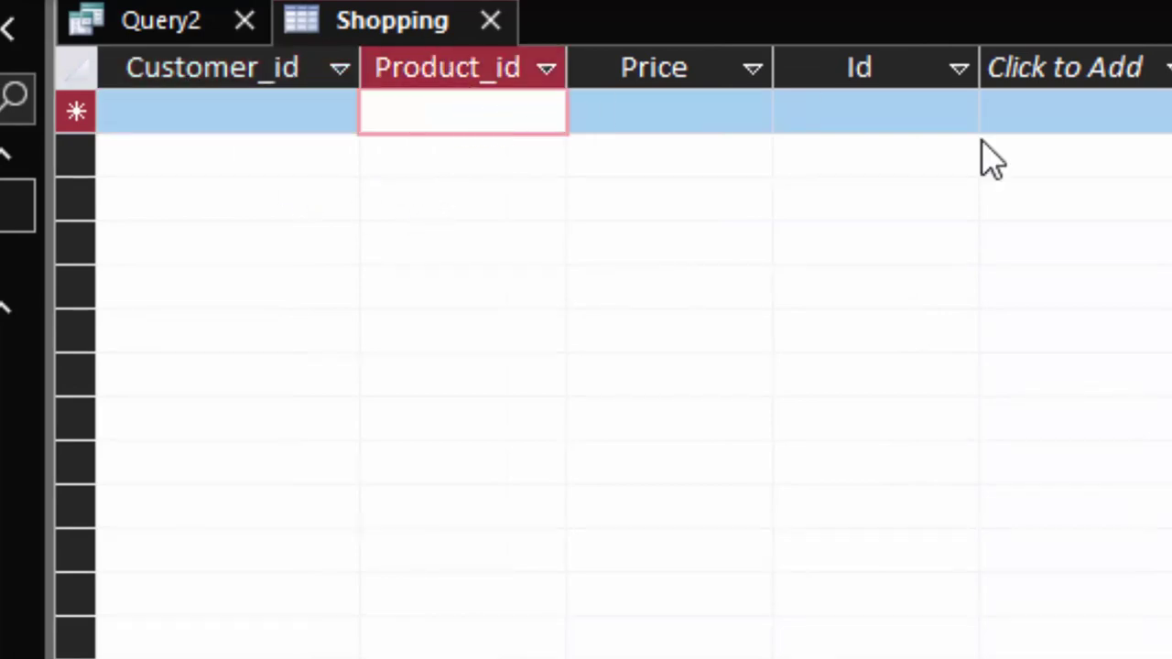
pyautogui.click(885, 110)
pyautogui.click(243, 110)
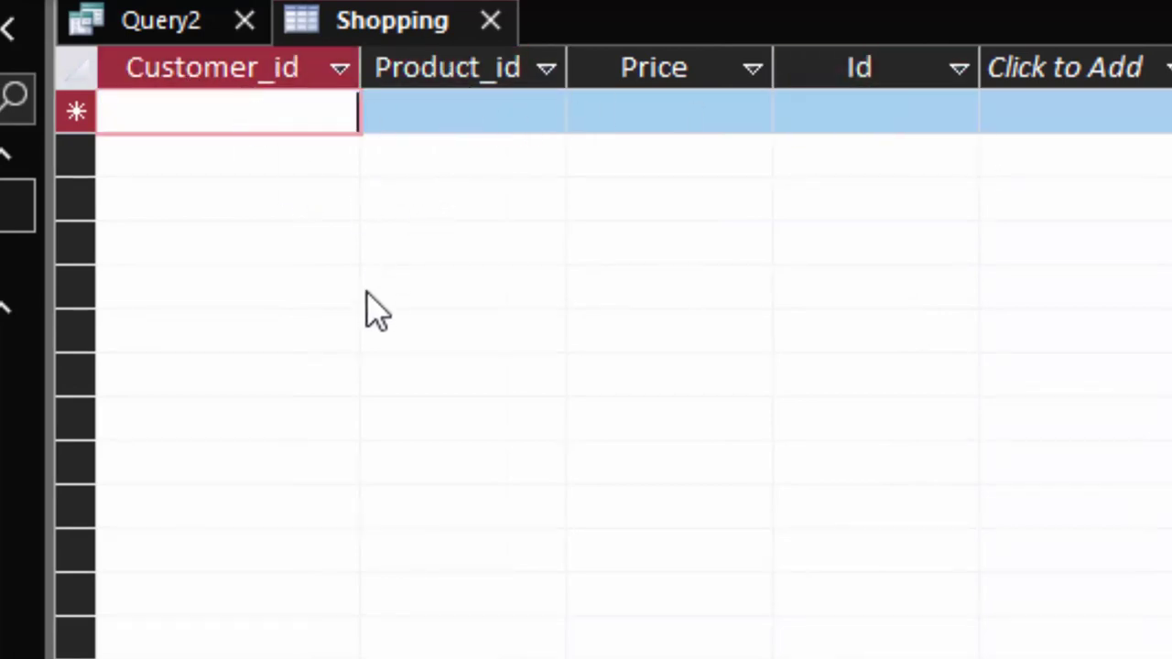
pyautogui.write('322')
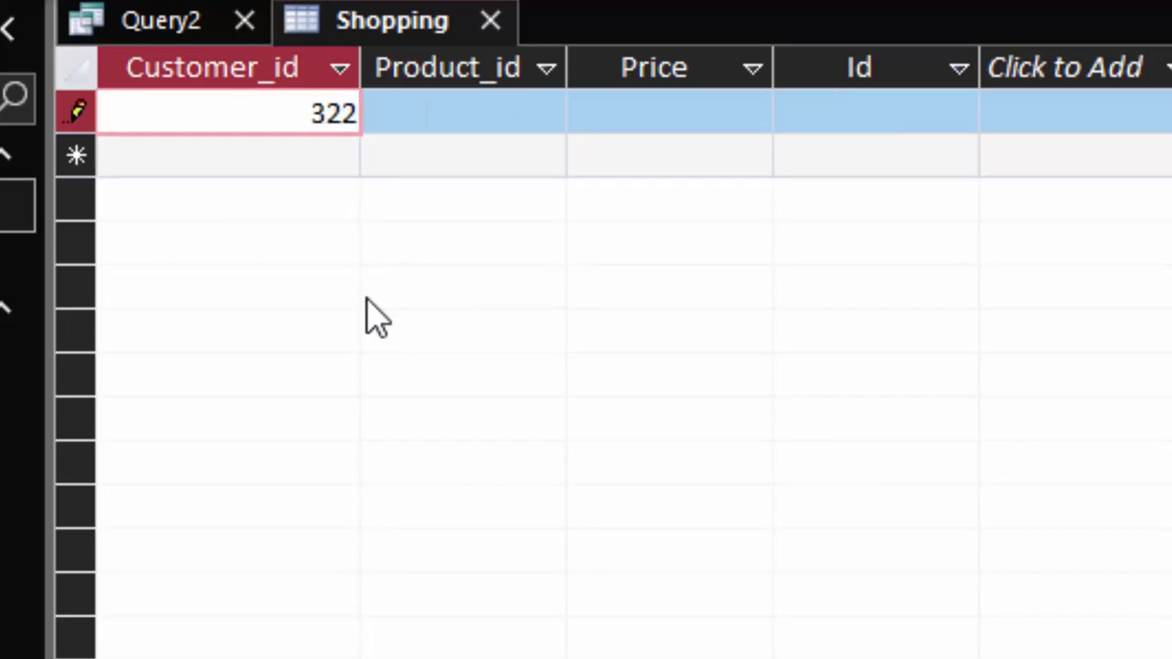
pyautogui.press('Tab')
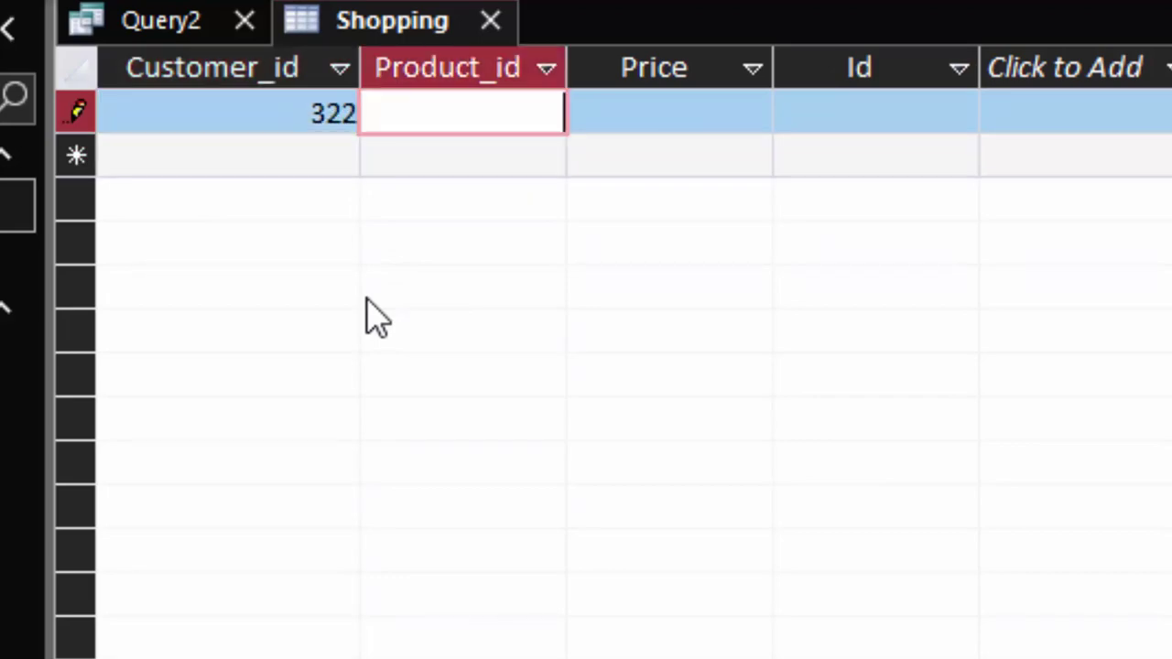
pyautogui.write('566')
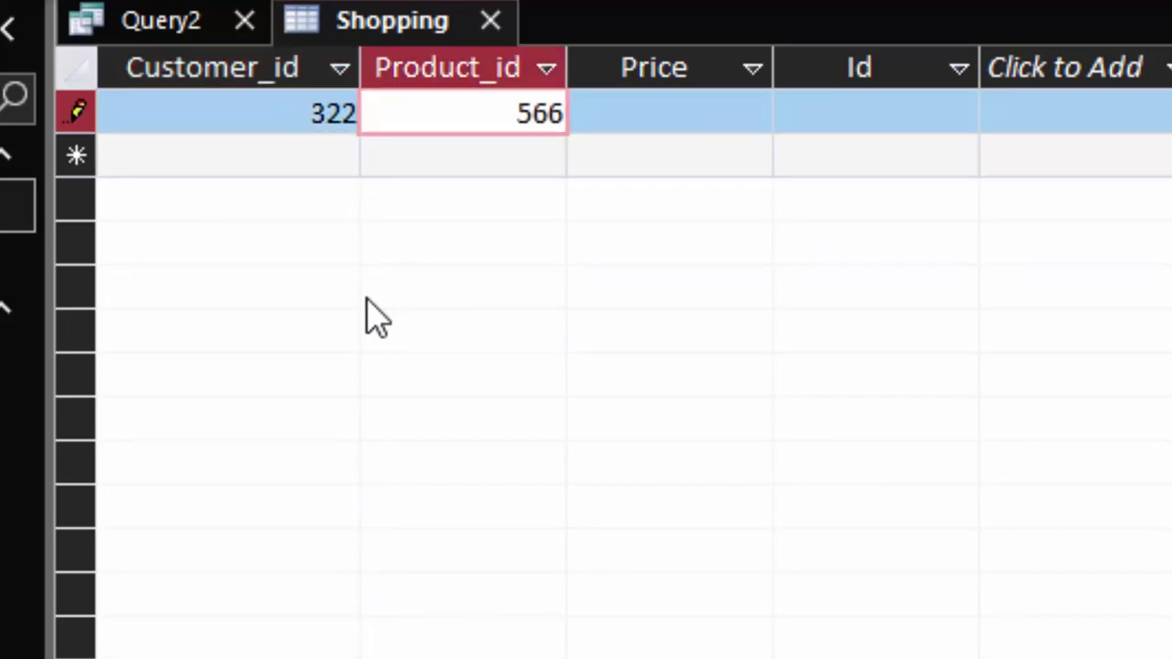
pyautogui.press('Tab')
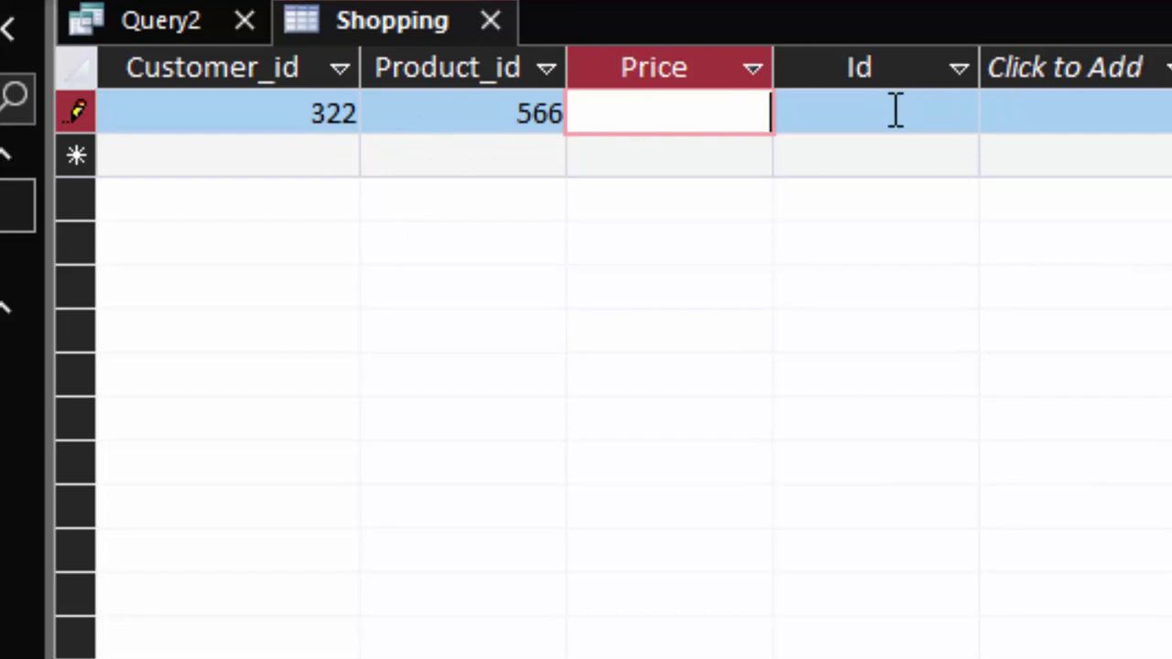
pyautogui.write('45')
pyautogui.press('Tab')
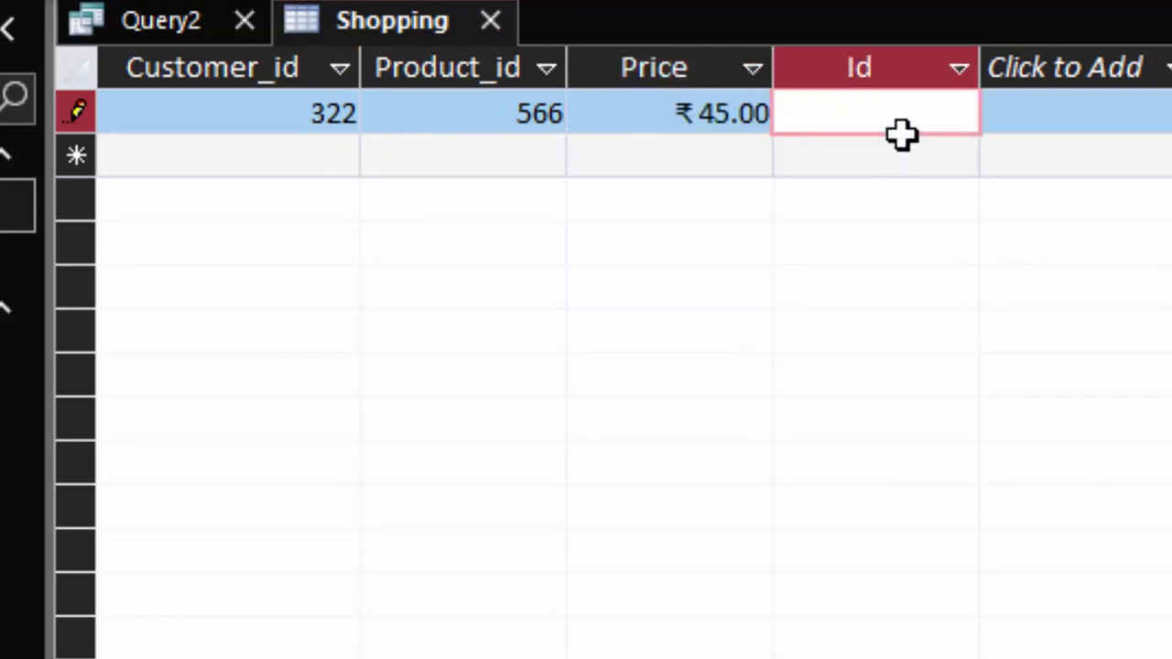
pyautogui.write('1')
pyautogui.press('Tab')
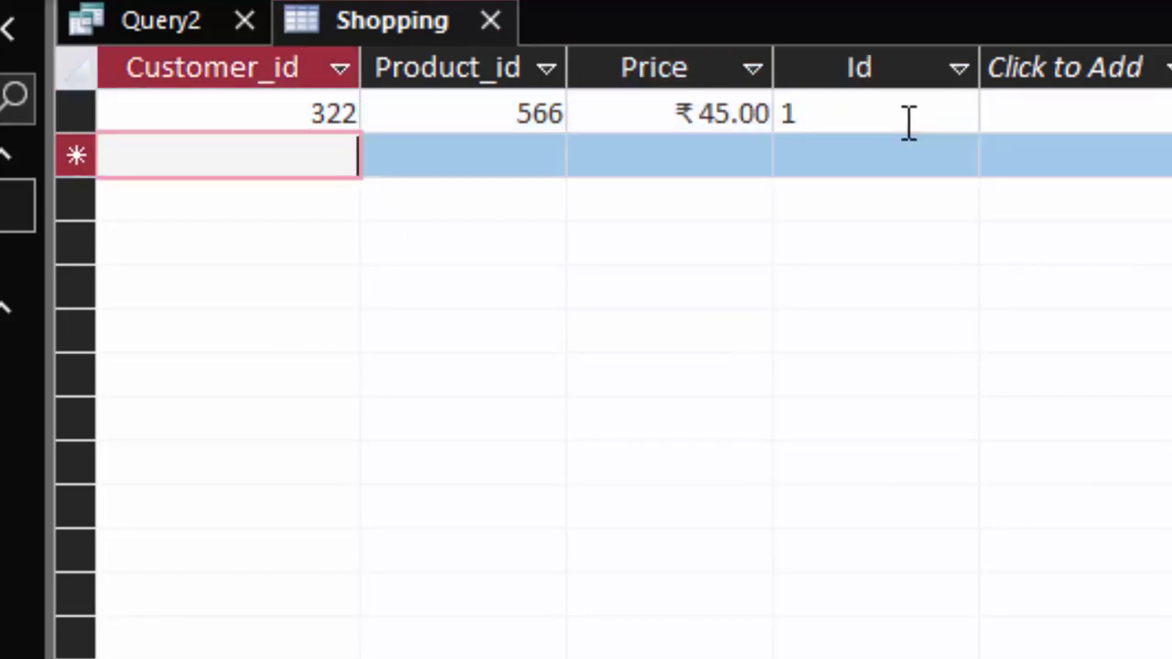
# Enter a second record 322, 456, 45, Id 6 and try to save it
pyautogui.write('322')
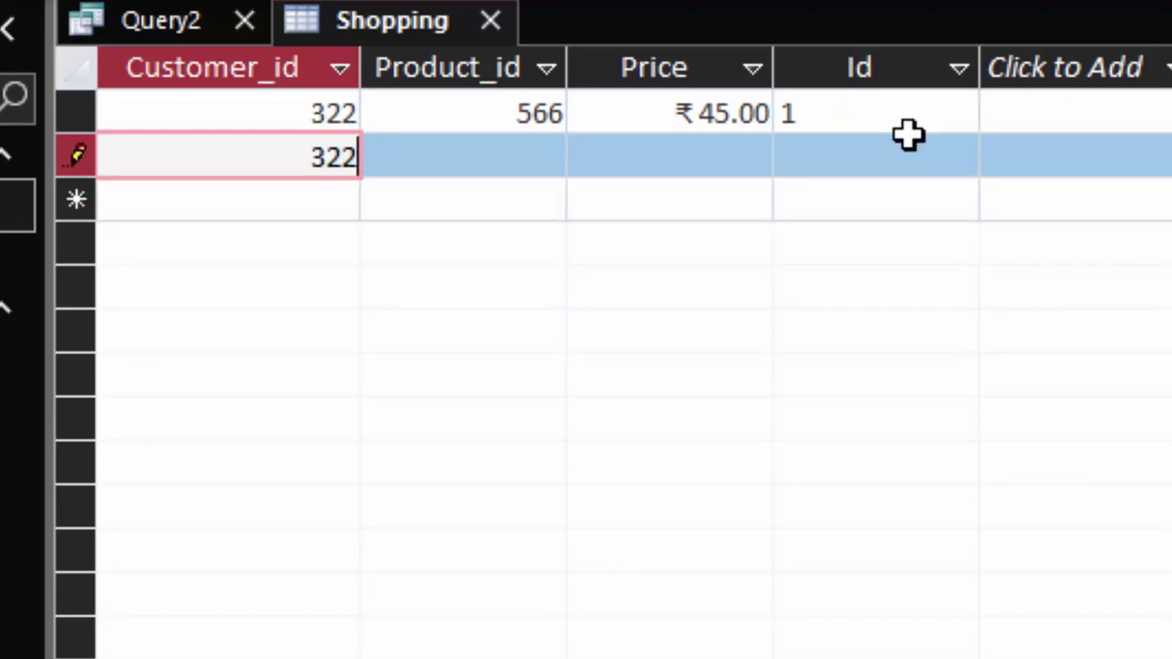
pyautogui.press('Tab')
pyautogui.write('456')
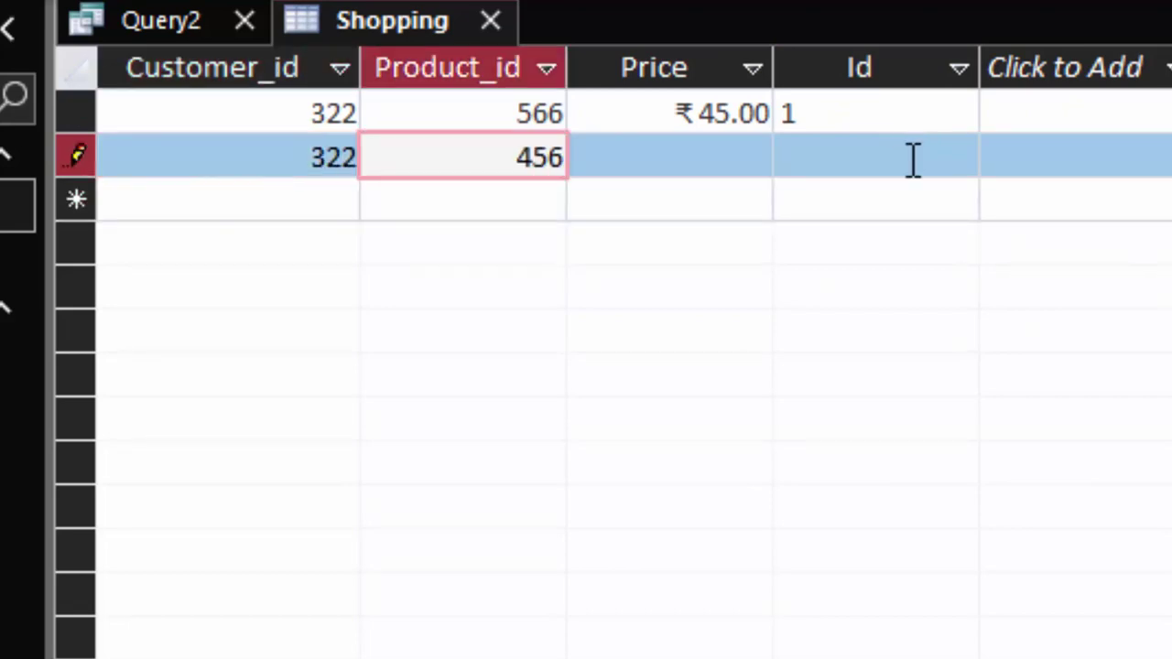
pyautogui.press('Tab')
pyautogui.write('45')
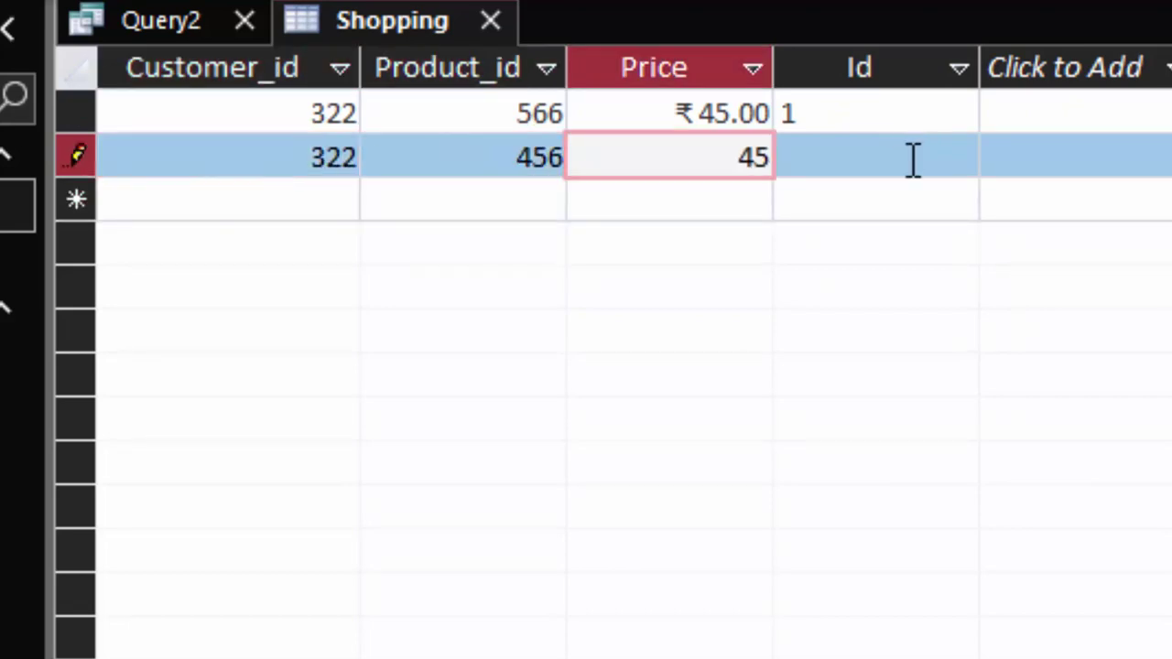
pyautogui.press('Tab')
pyautogui.write('6')
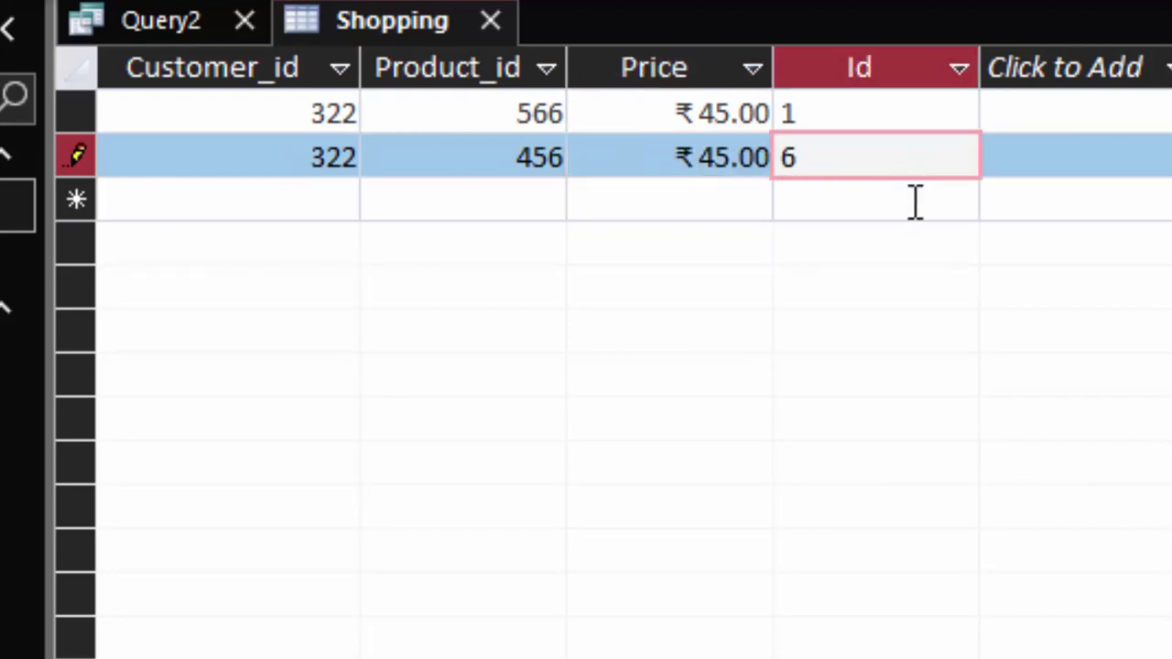
pyautogui.click(915, 202)
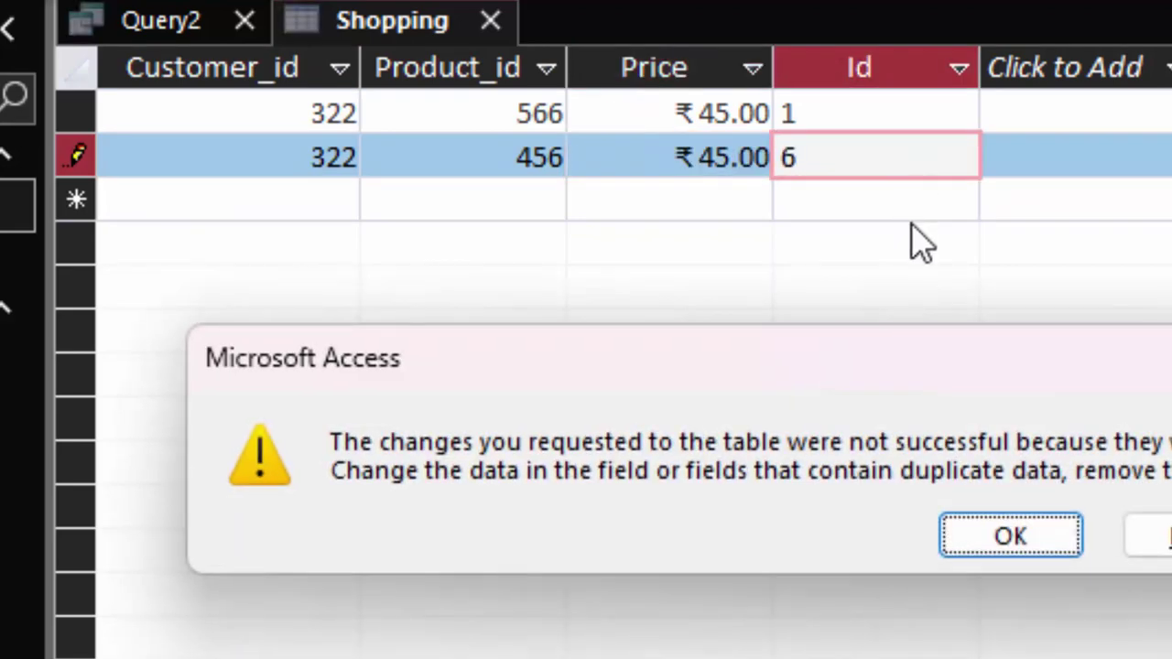
# Dismiss the duplicate-value error and change the second row's Customer_id from 322 to 312
pyautogui.click(1023, 540)
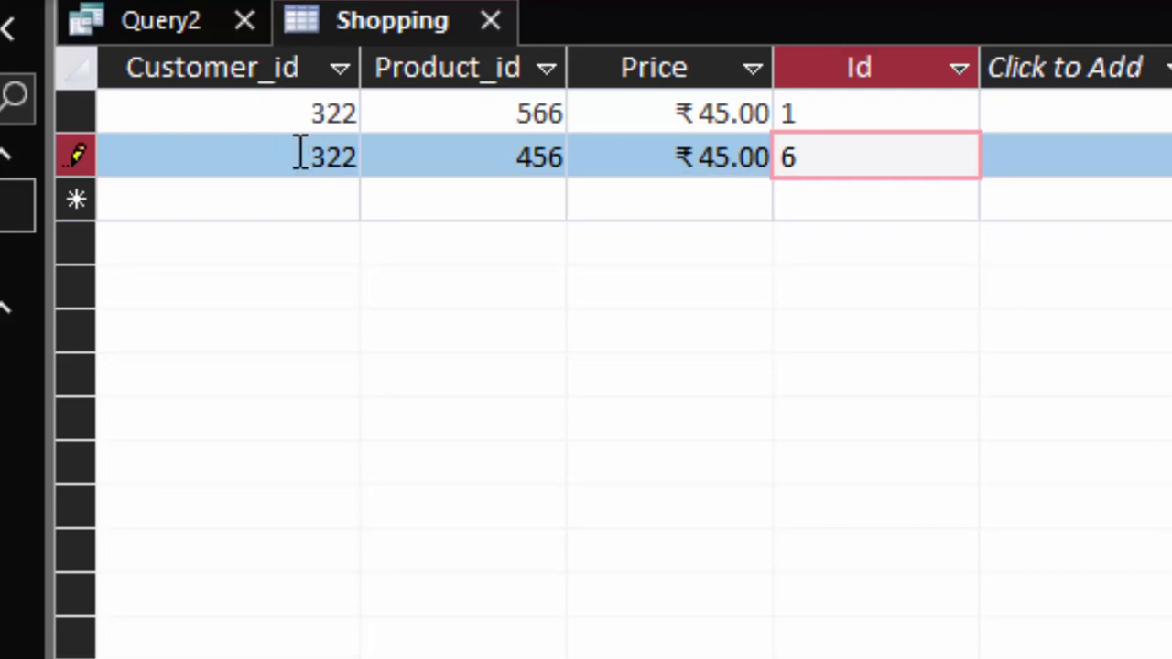
pyautogui.click(347, 157)
pyautogui.click(346, 158)
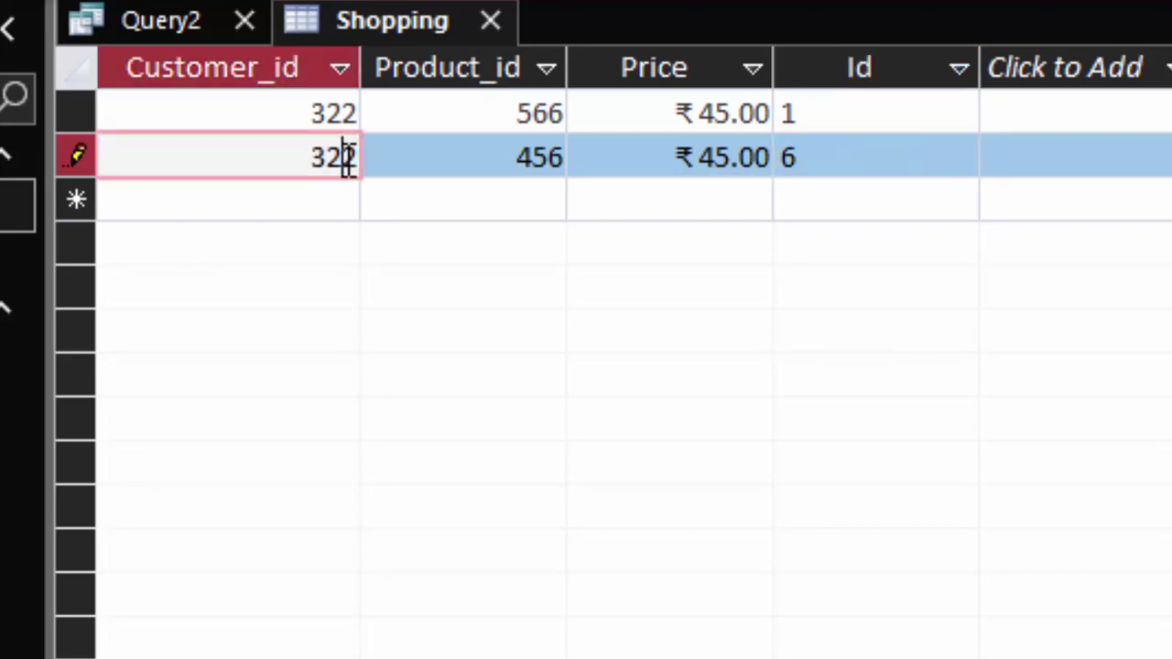
pyautogui.press('BackSpace')
pyautogui.press('BackSpace')
pyautogui.write('12')
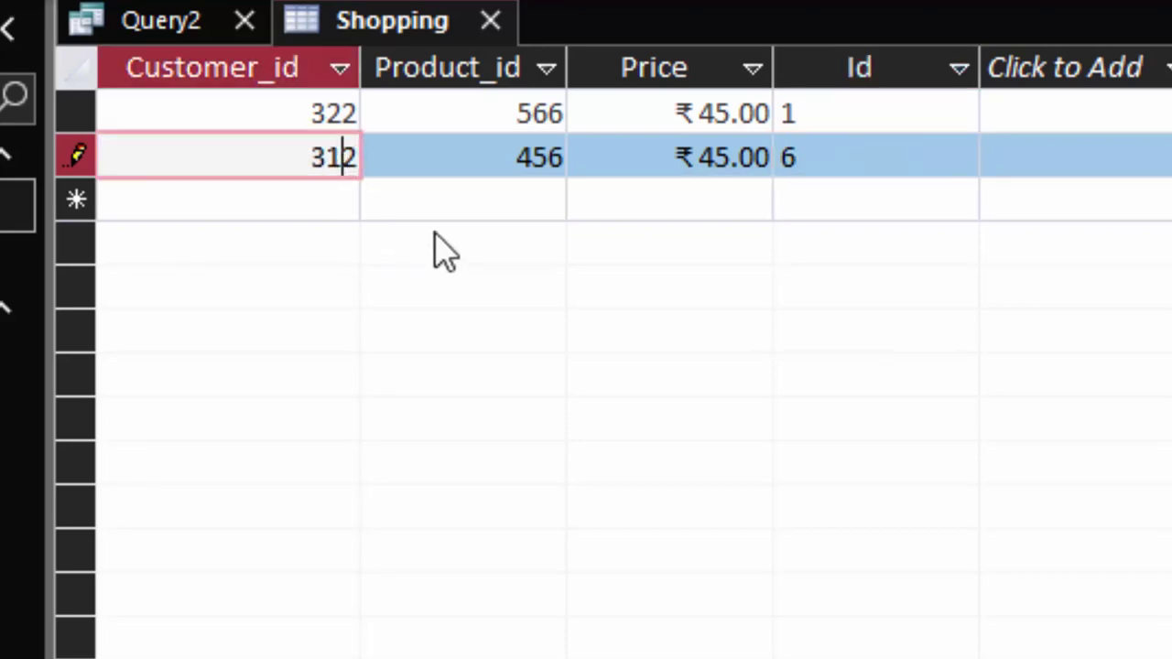